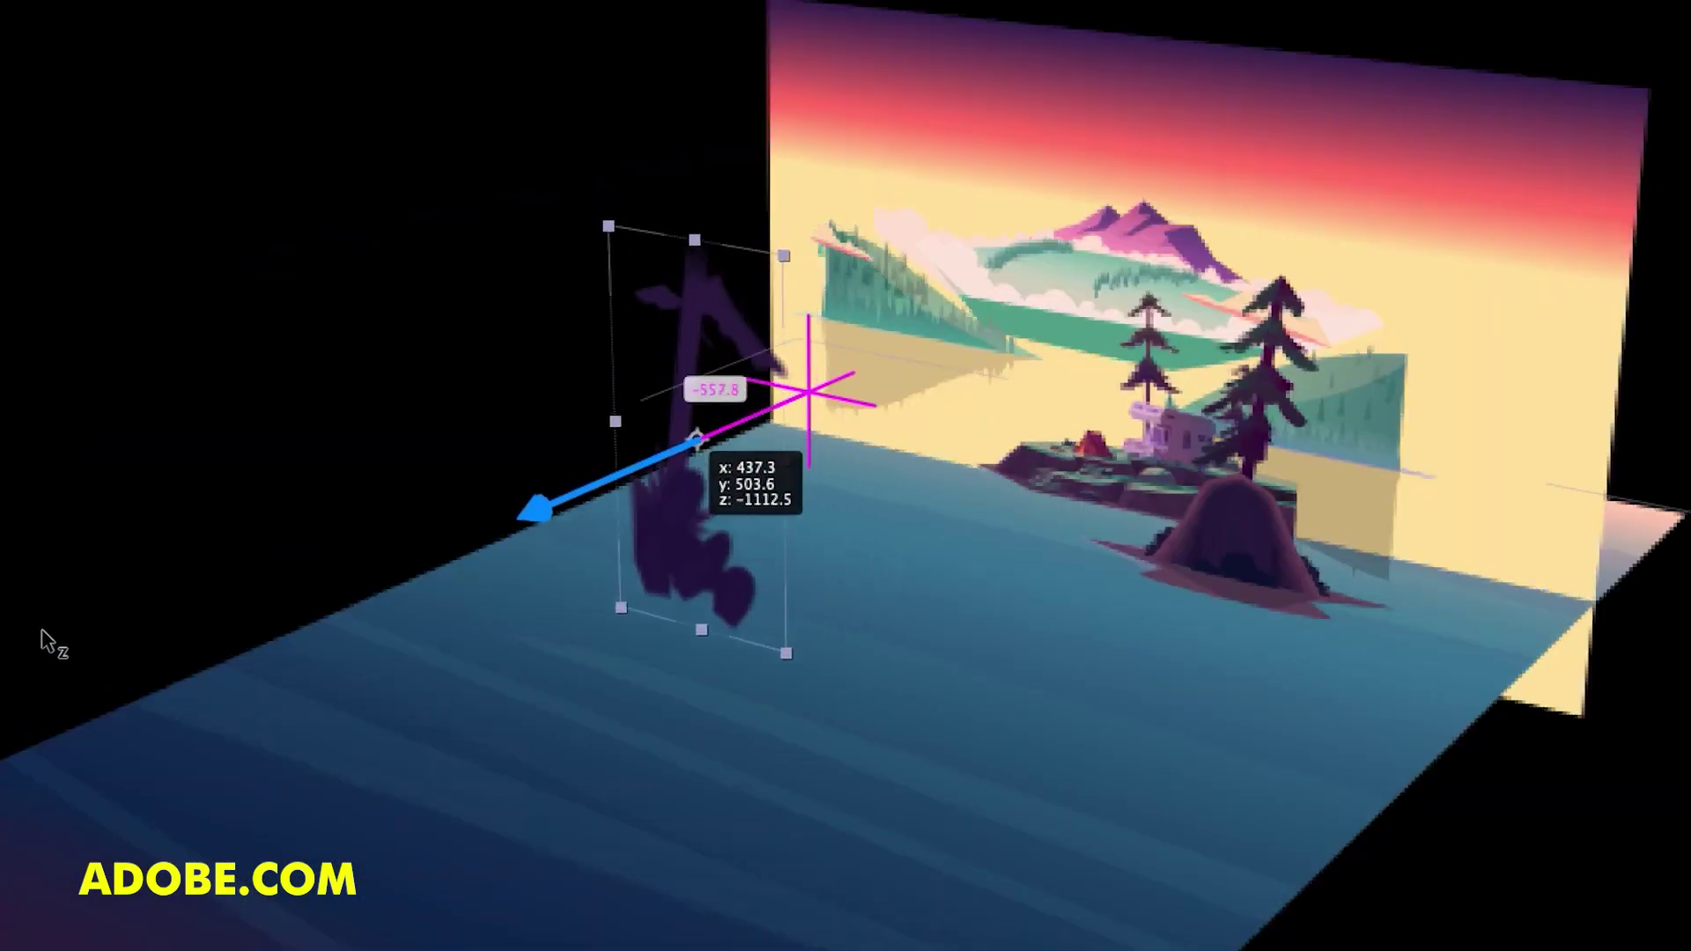
- Push the tree layer back in depth, stretch the cloudy hill taller, and raise the mountain layer
drag(696, 438, 502, 502)
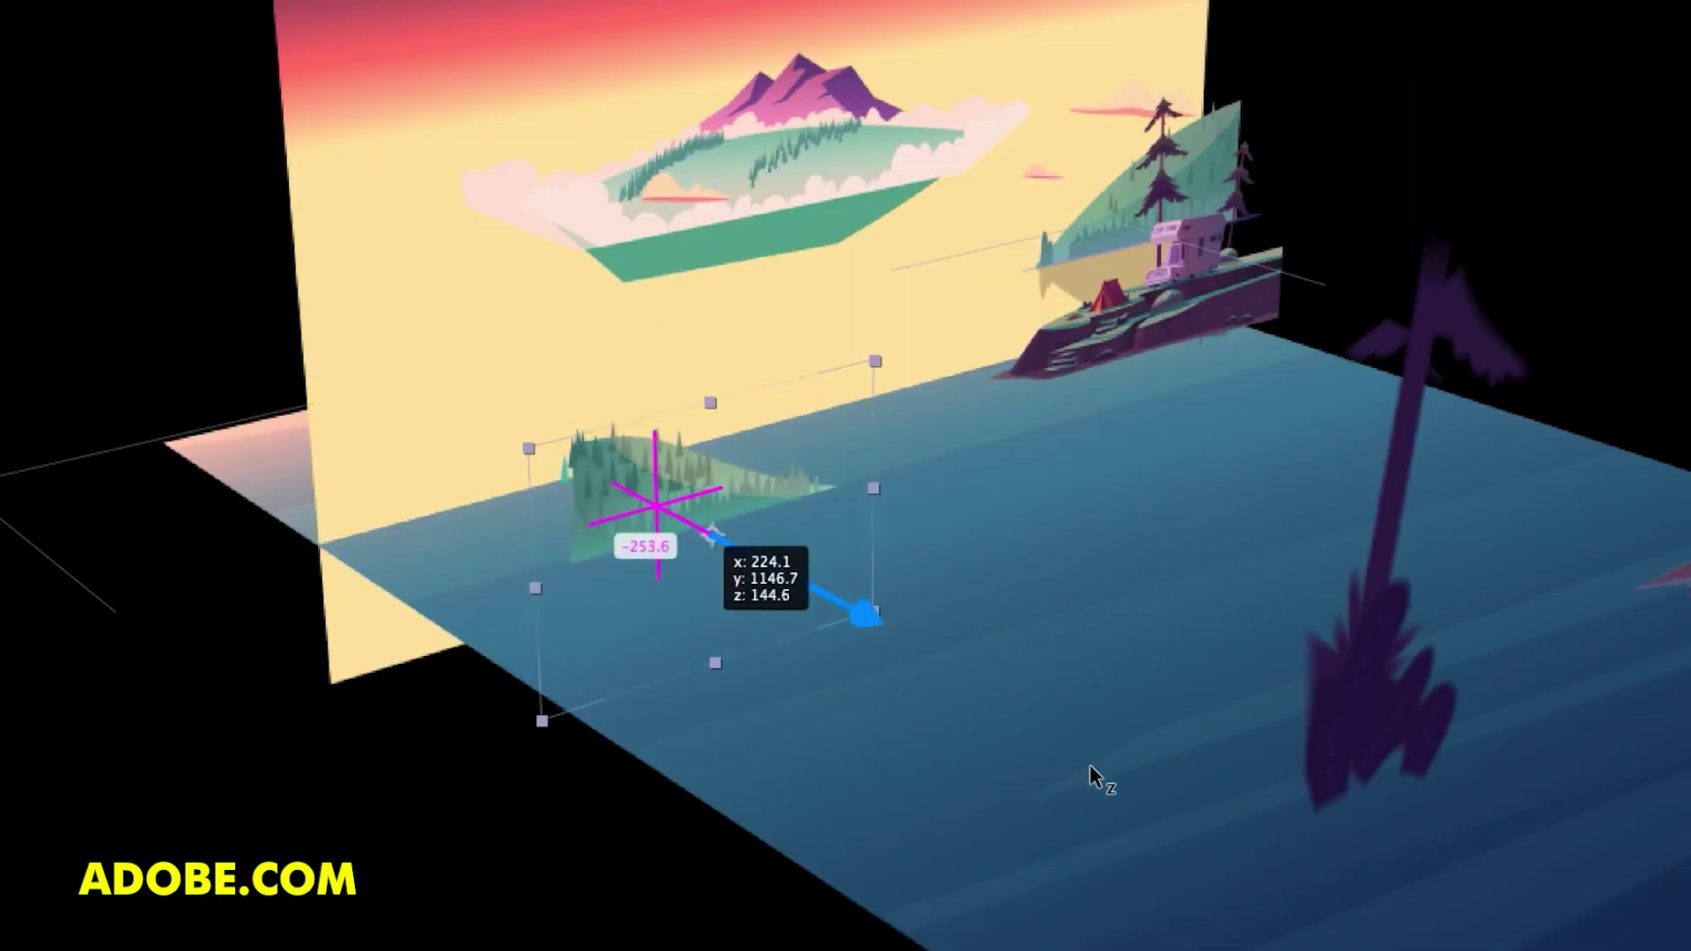
drag(698, 529, 1022, 698)
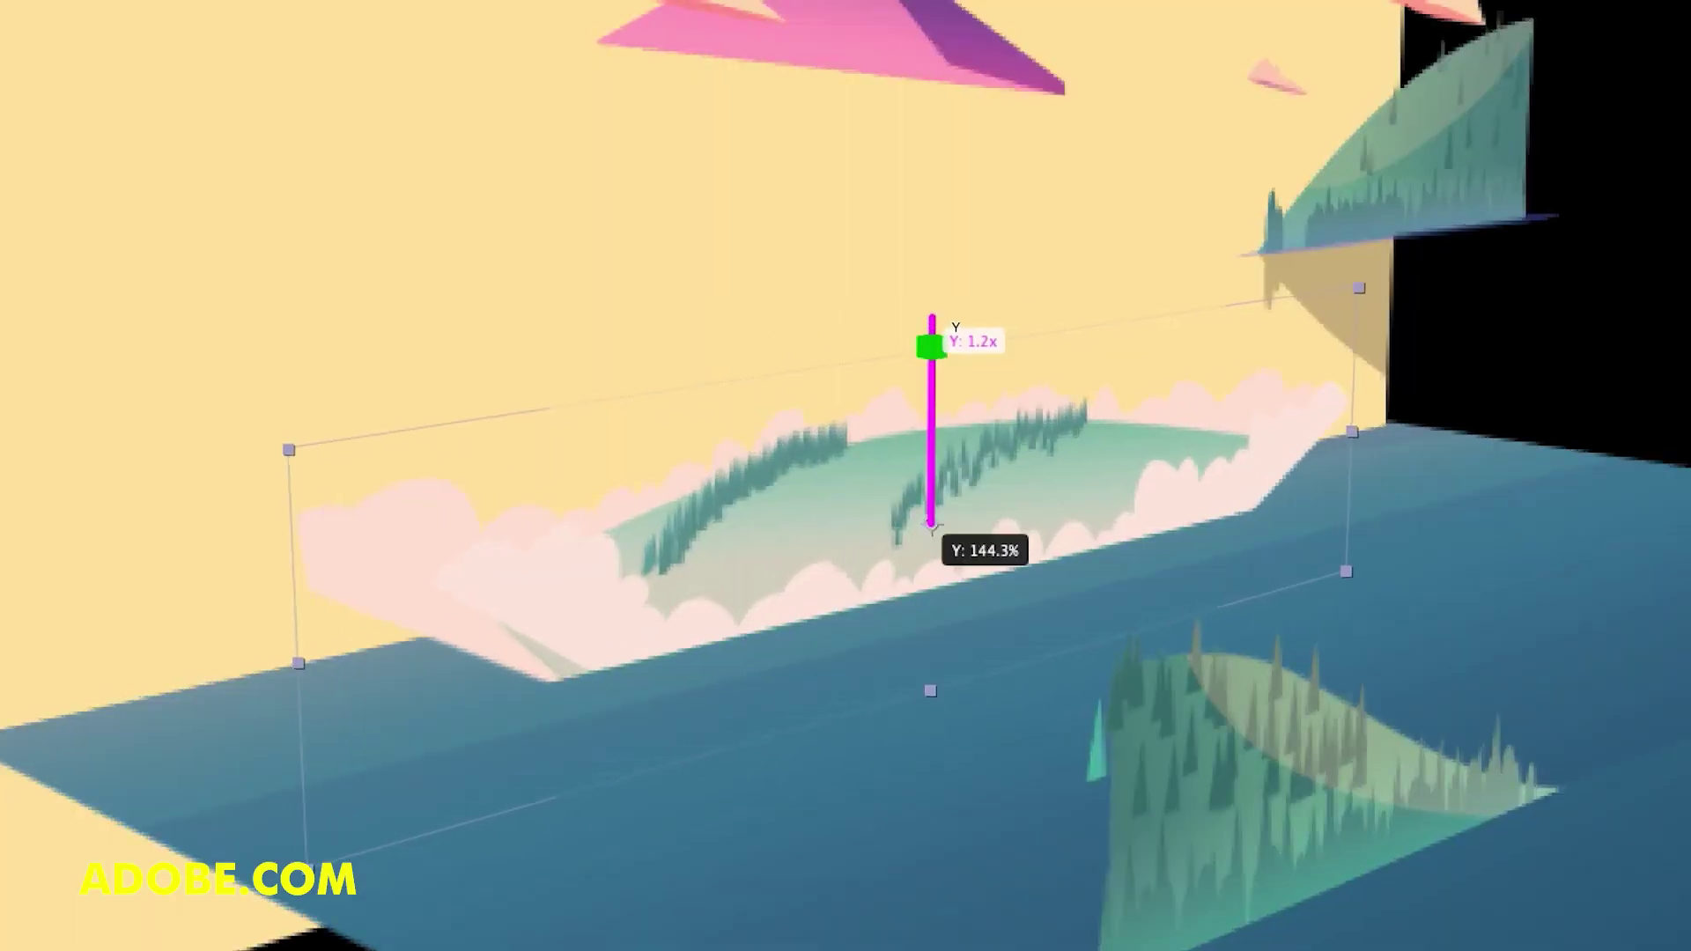
drag(932, 532, 932, 526)
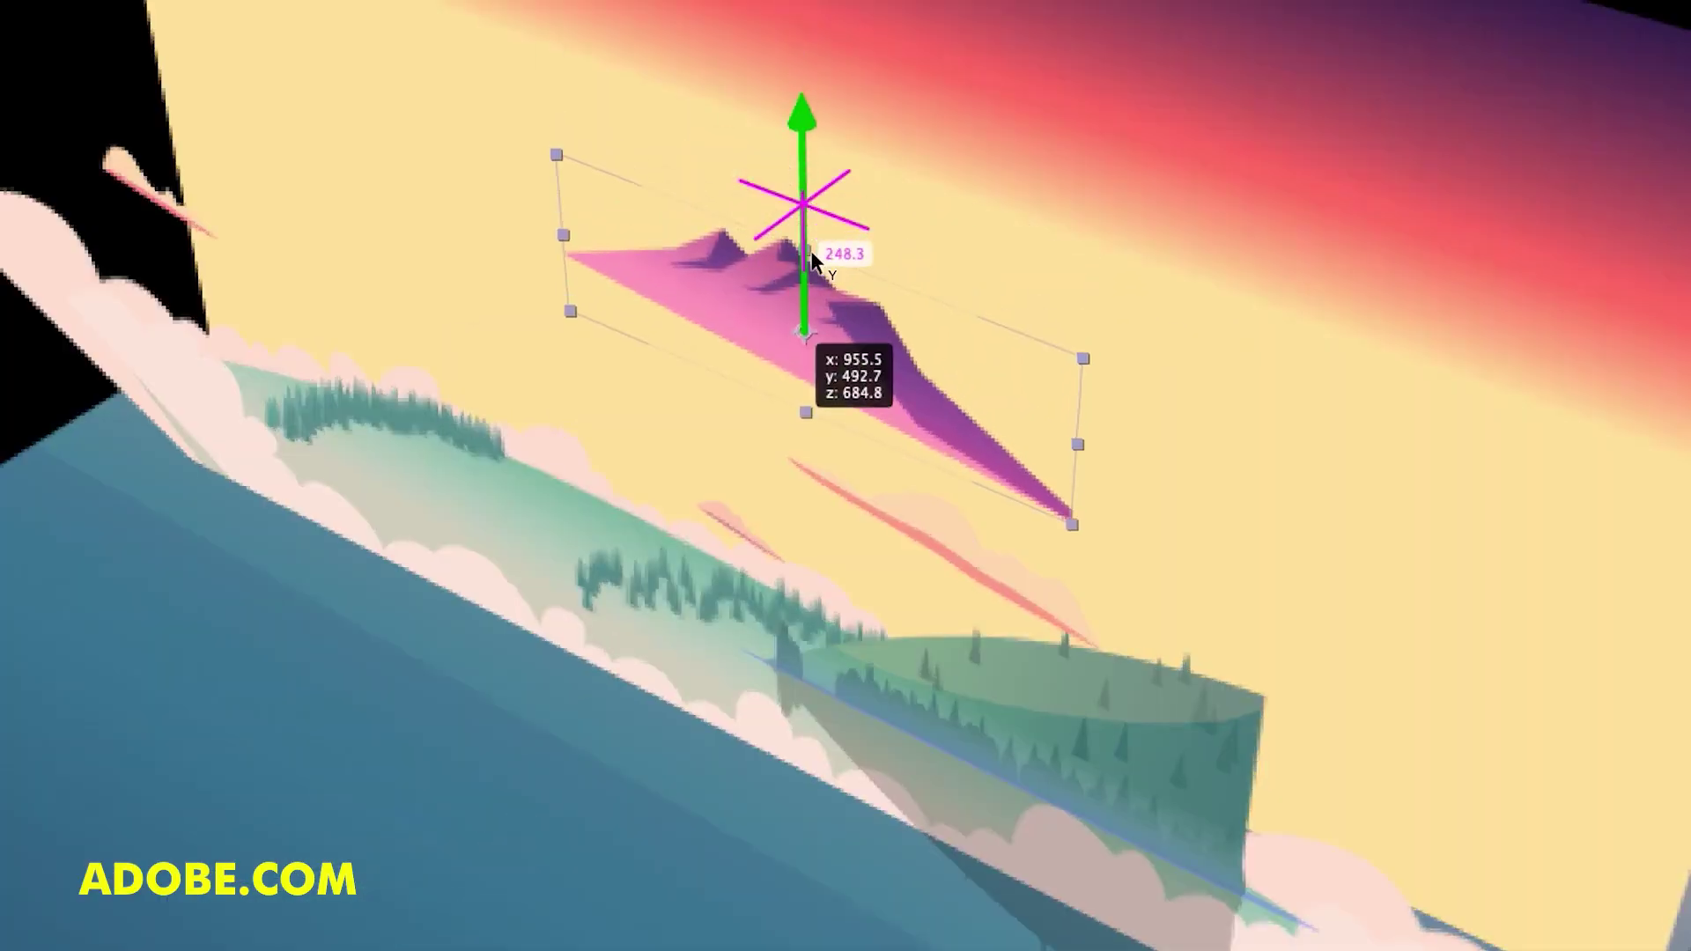
drag(811, 252, 815, 340)
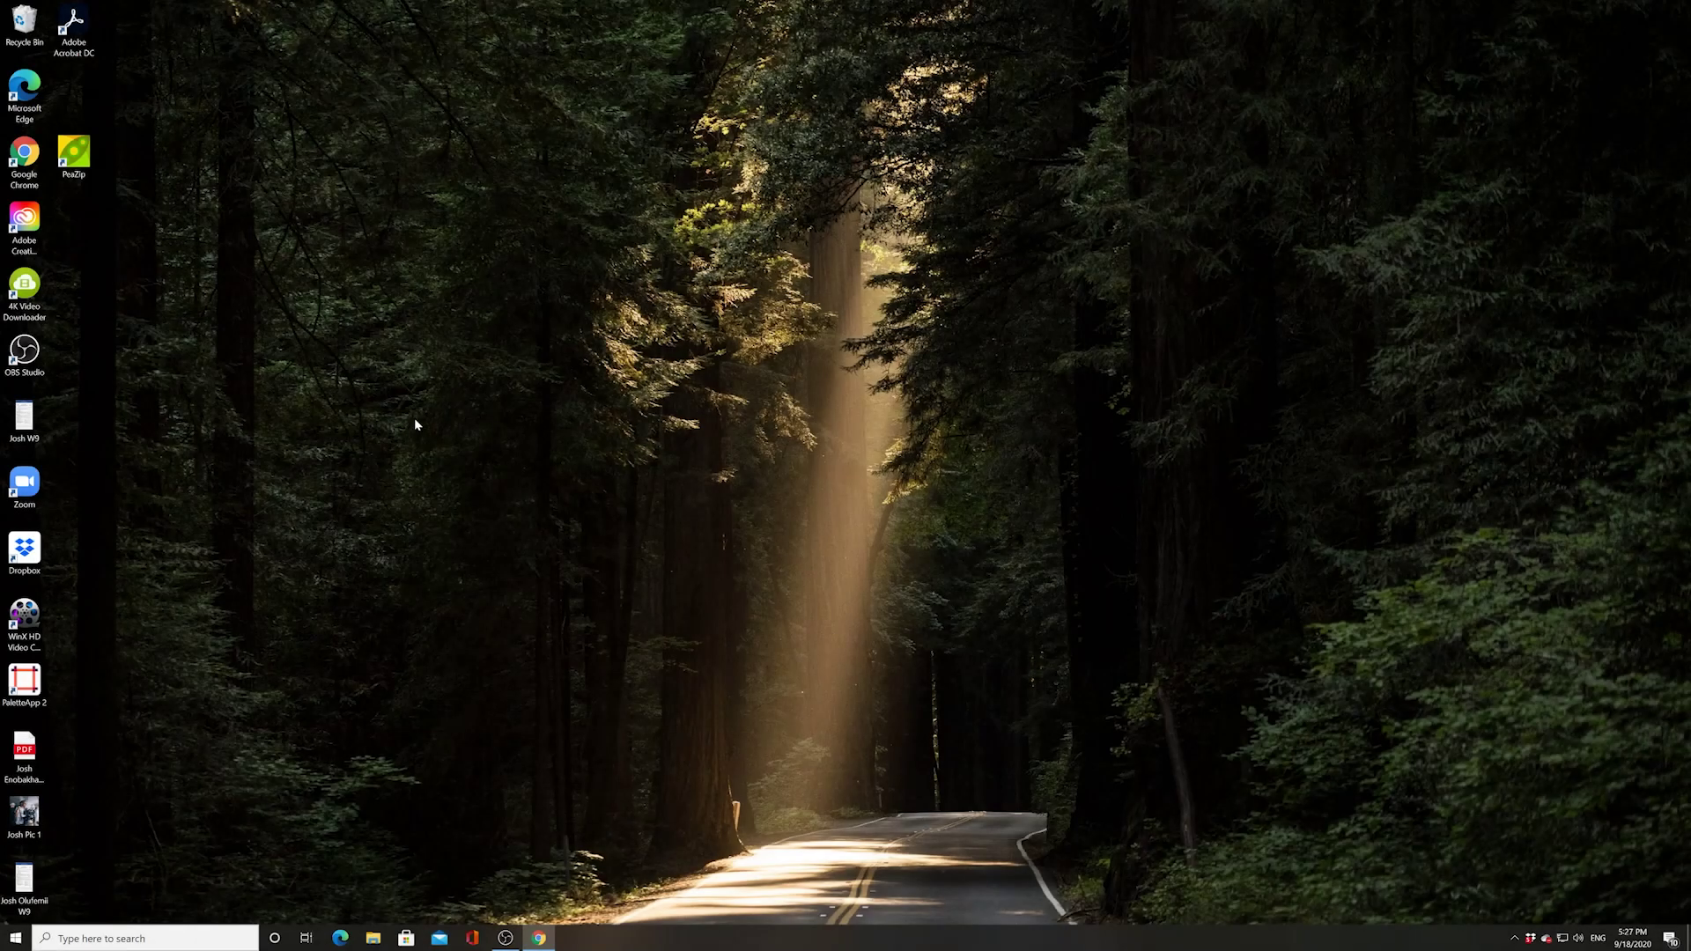
- Launch Creative Cloud Desktop and show its Beta apps page
double_click(25, 225)
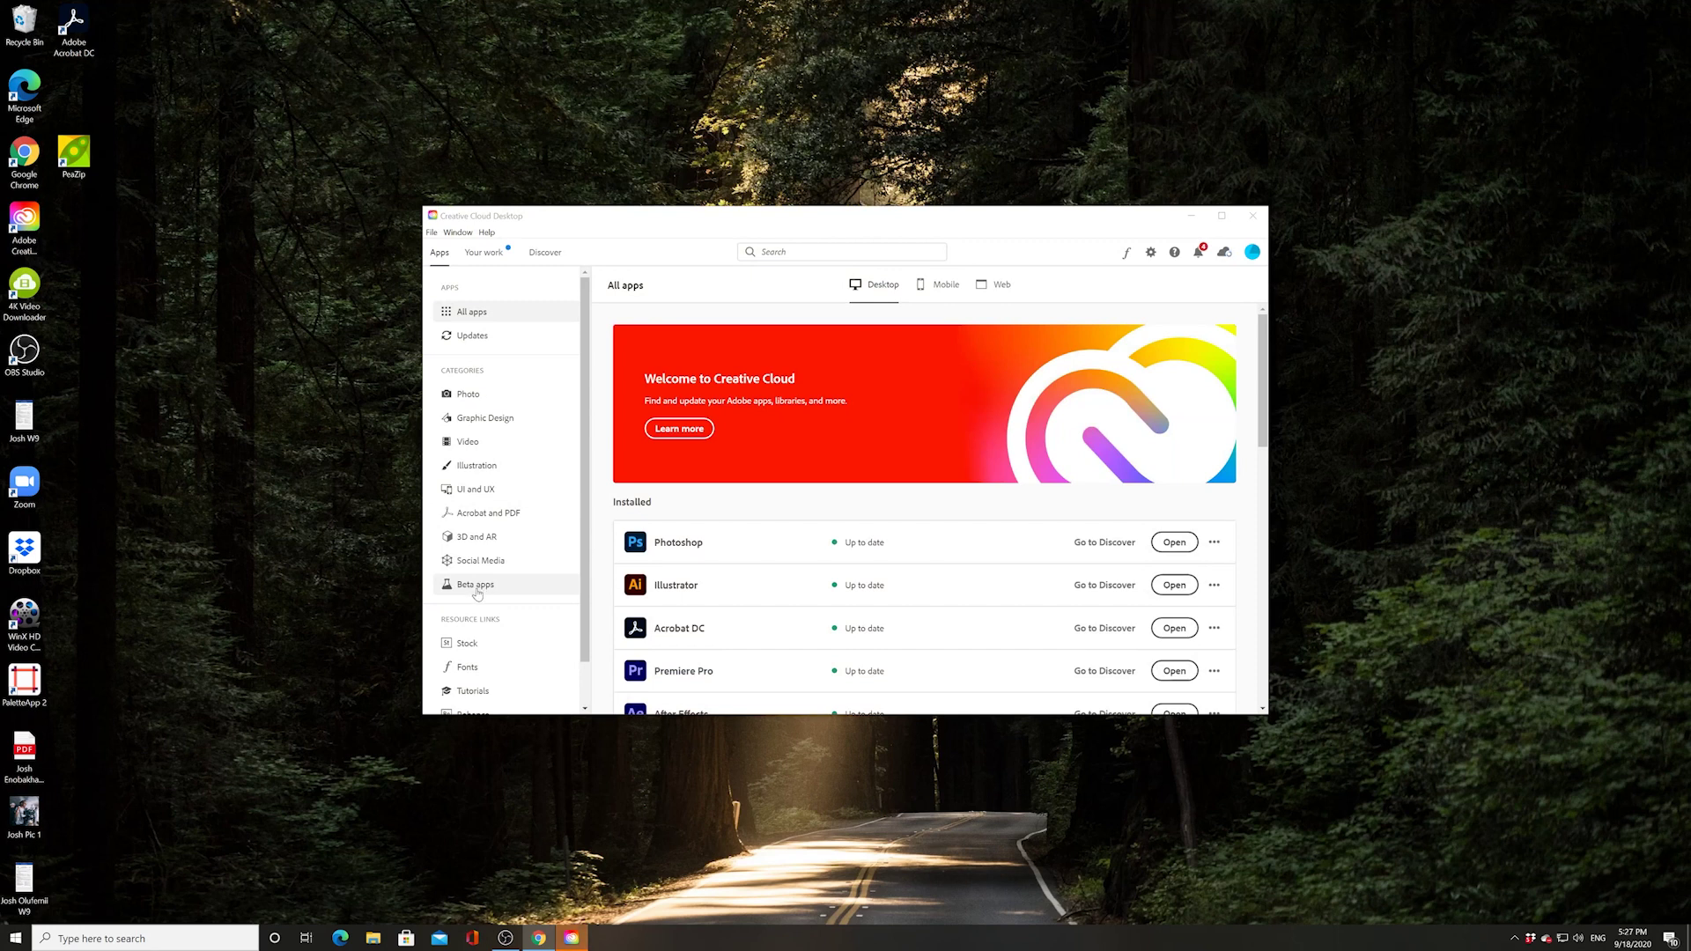
click(476, 589)
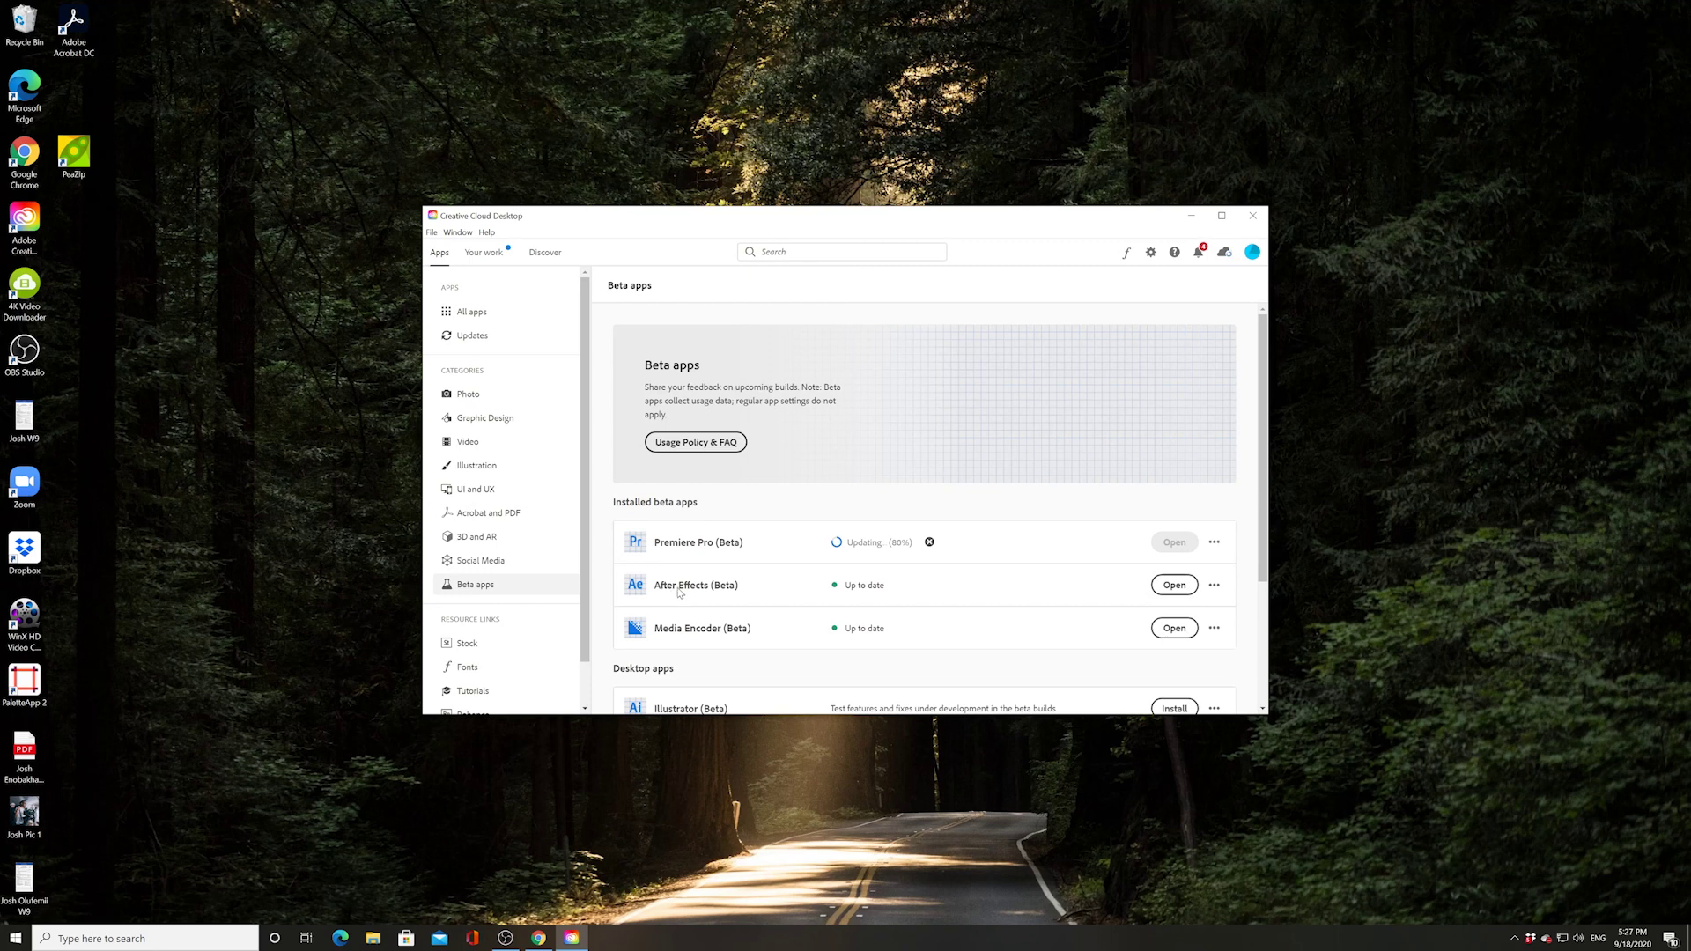
- Start a new project, import Clarence Thumb.psd as a composition, and open the comp
click(1175, 585)
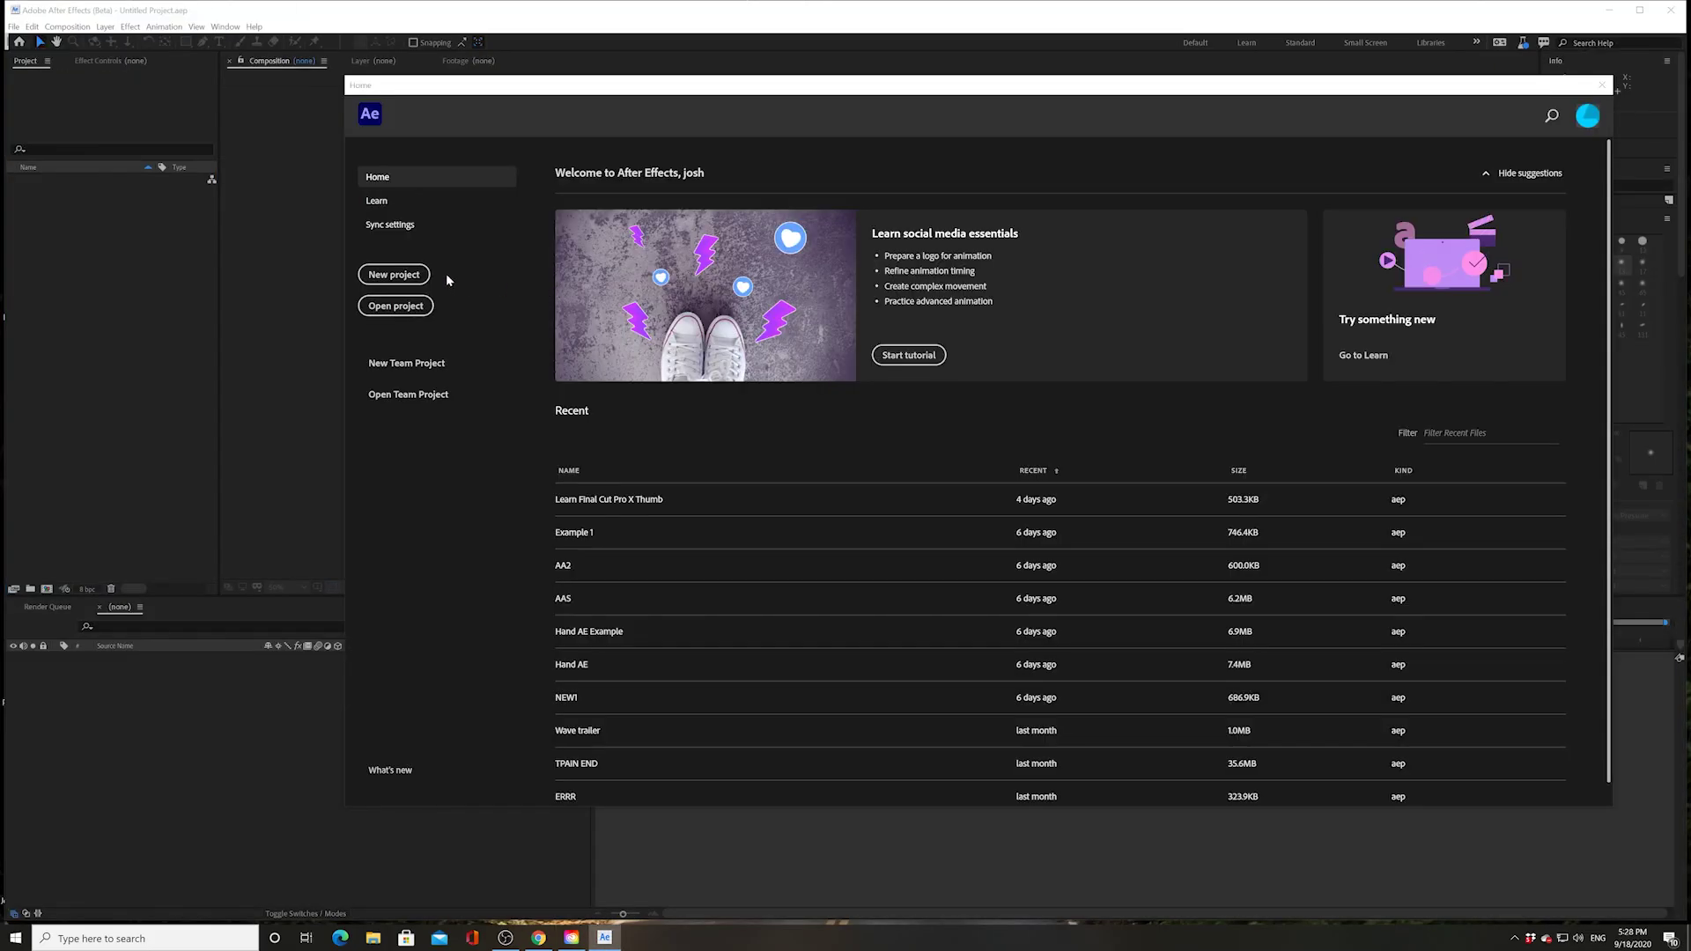
click(392, 274)
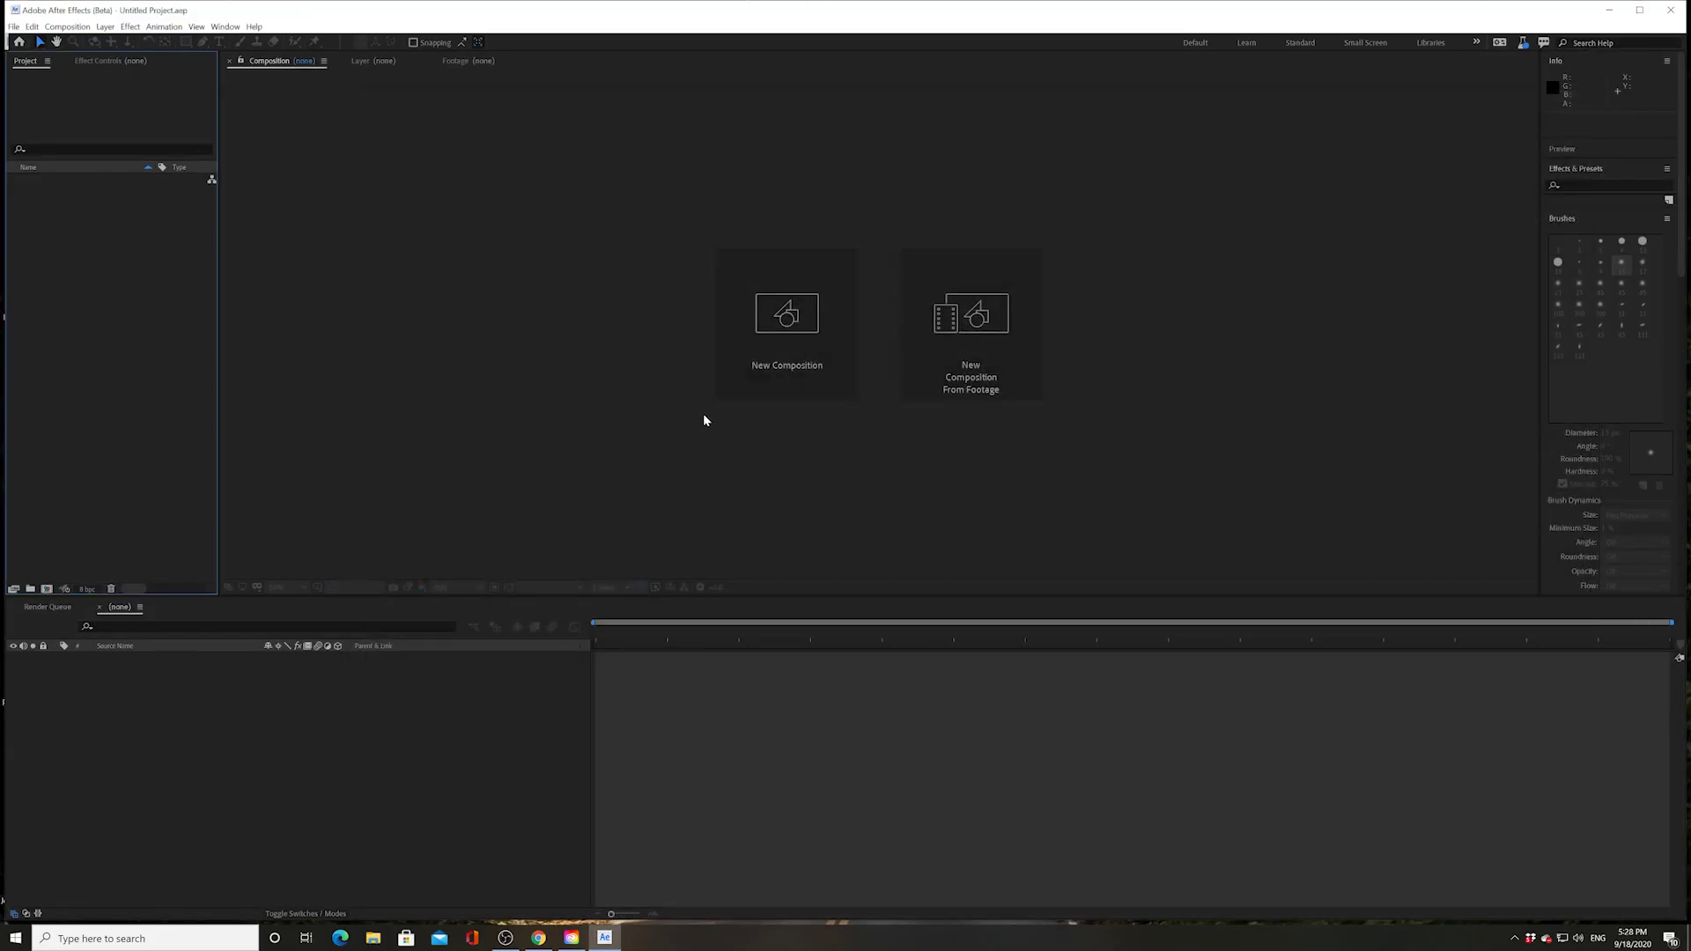
right_click(96, 244)
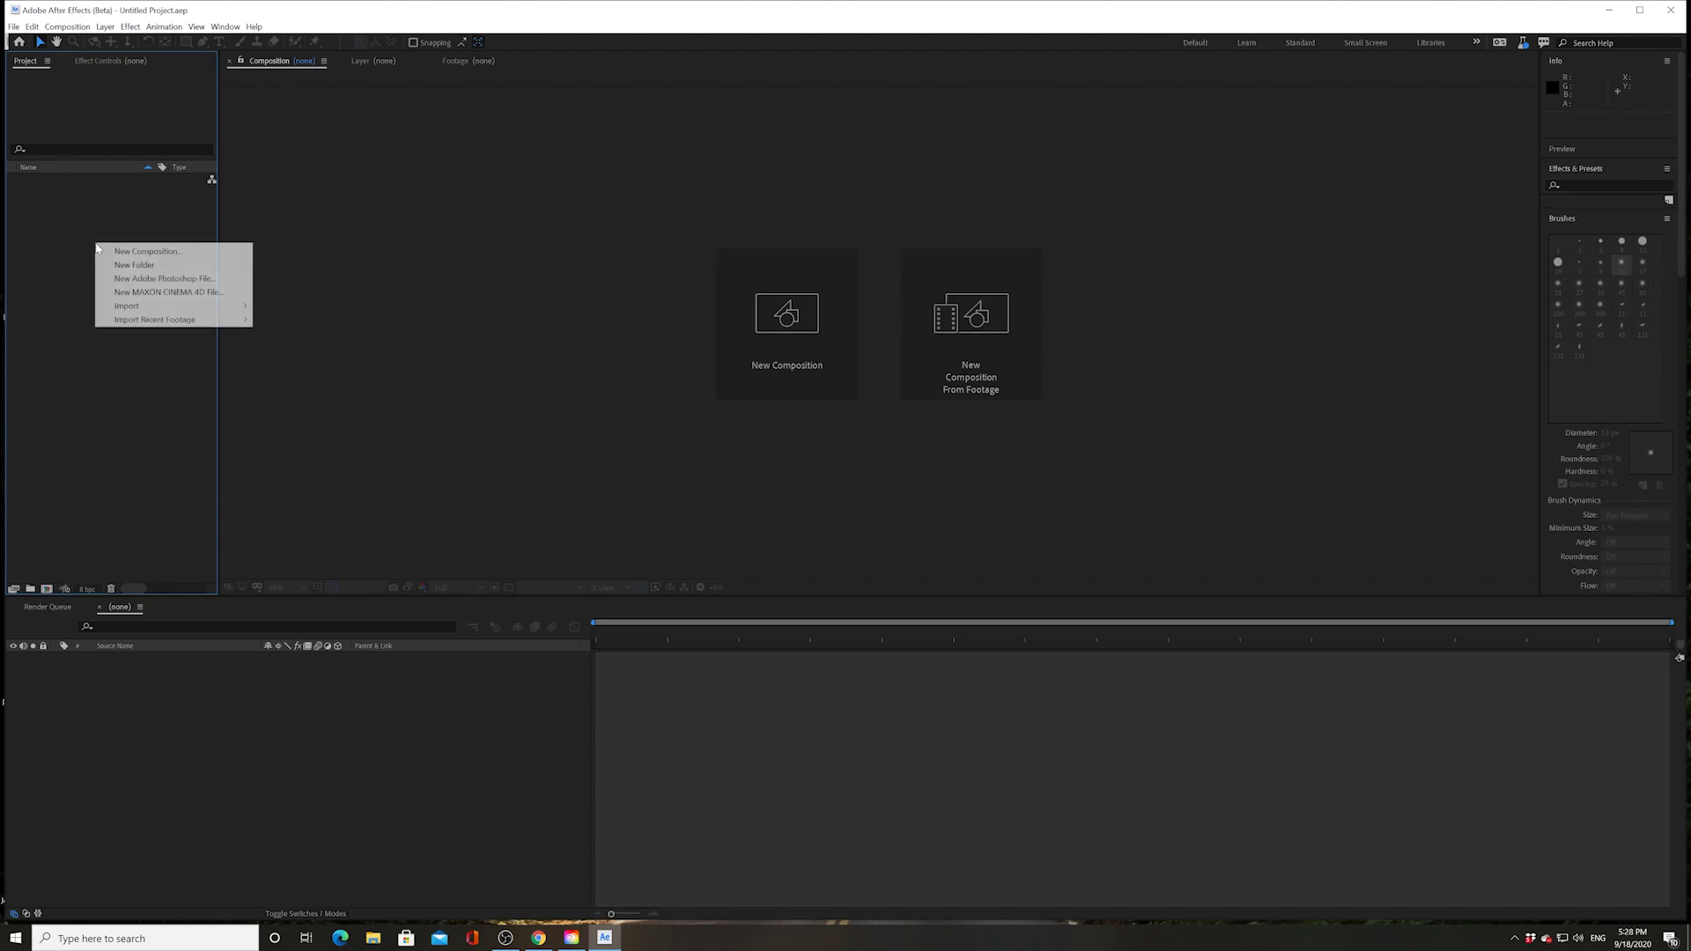
mouse_move(222, 308)
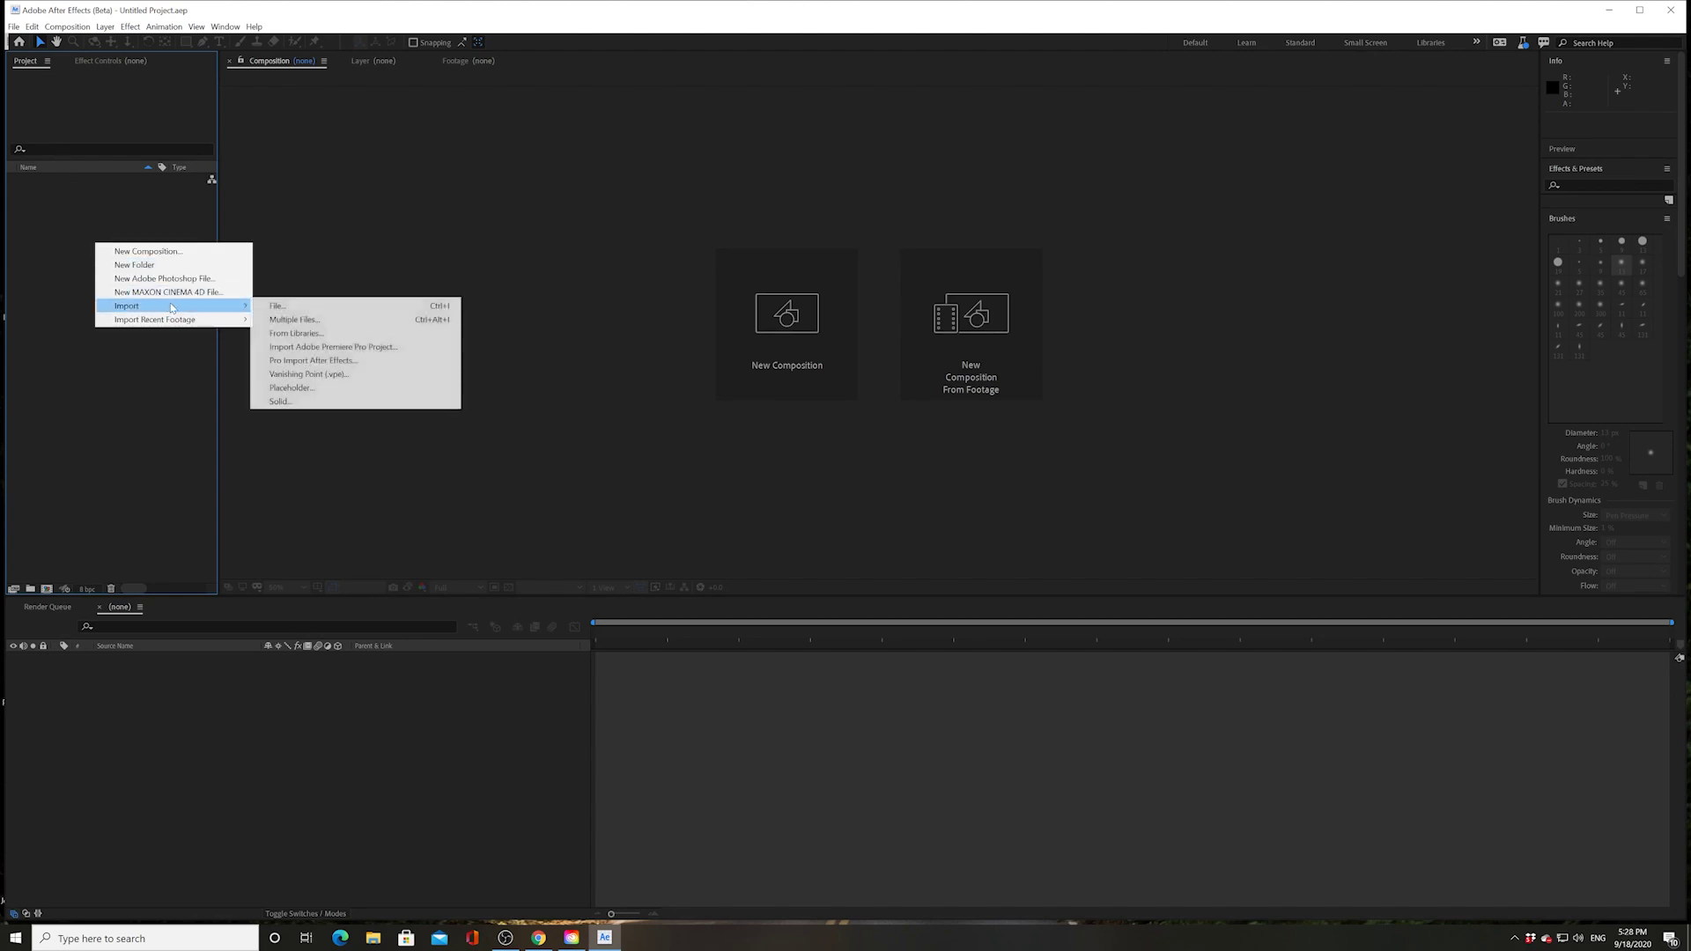
click(275, 307)
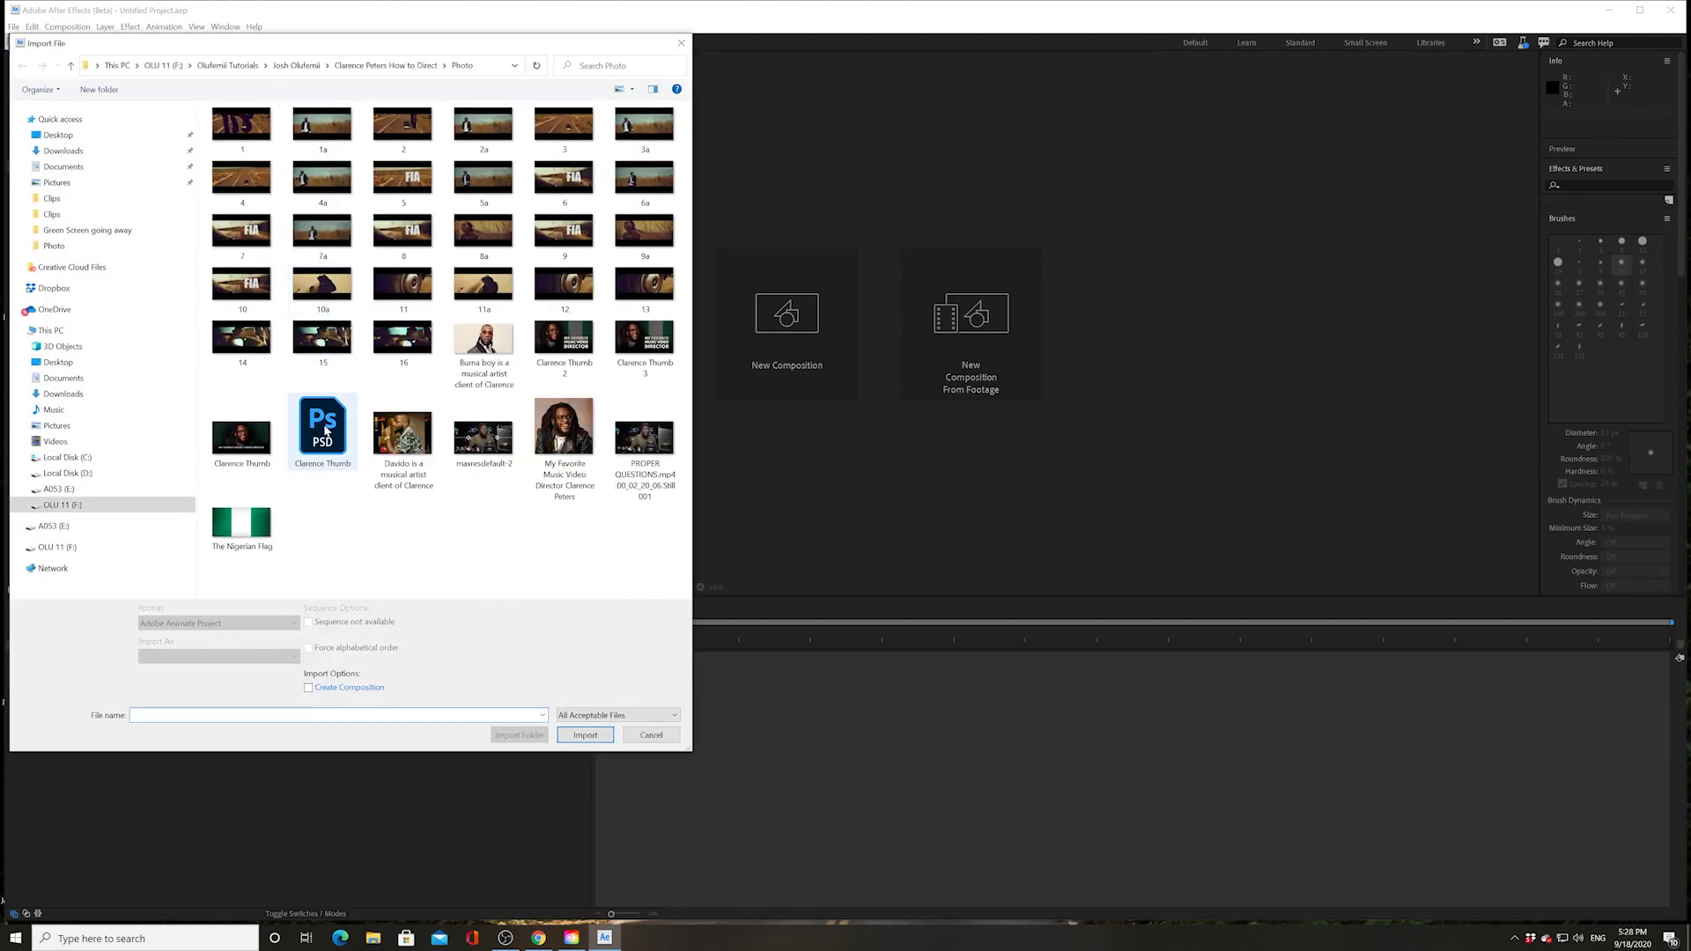
double_click(322, 427)
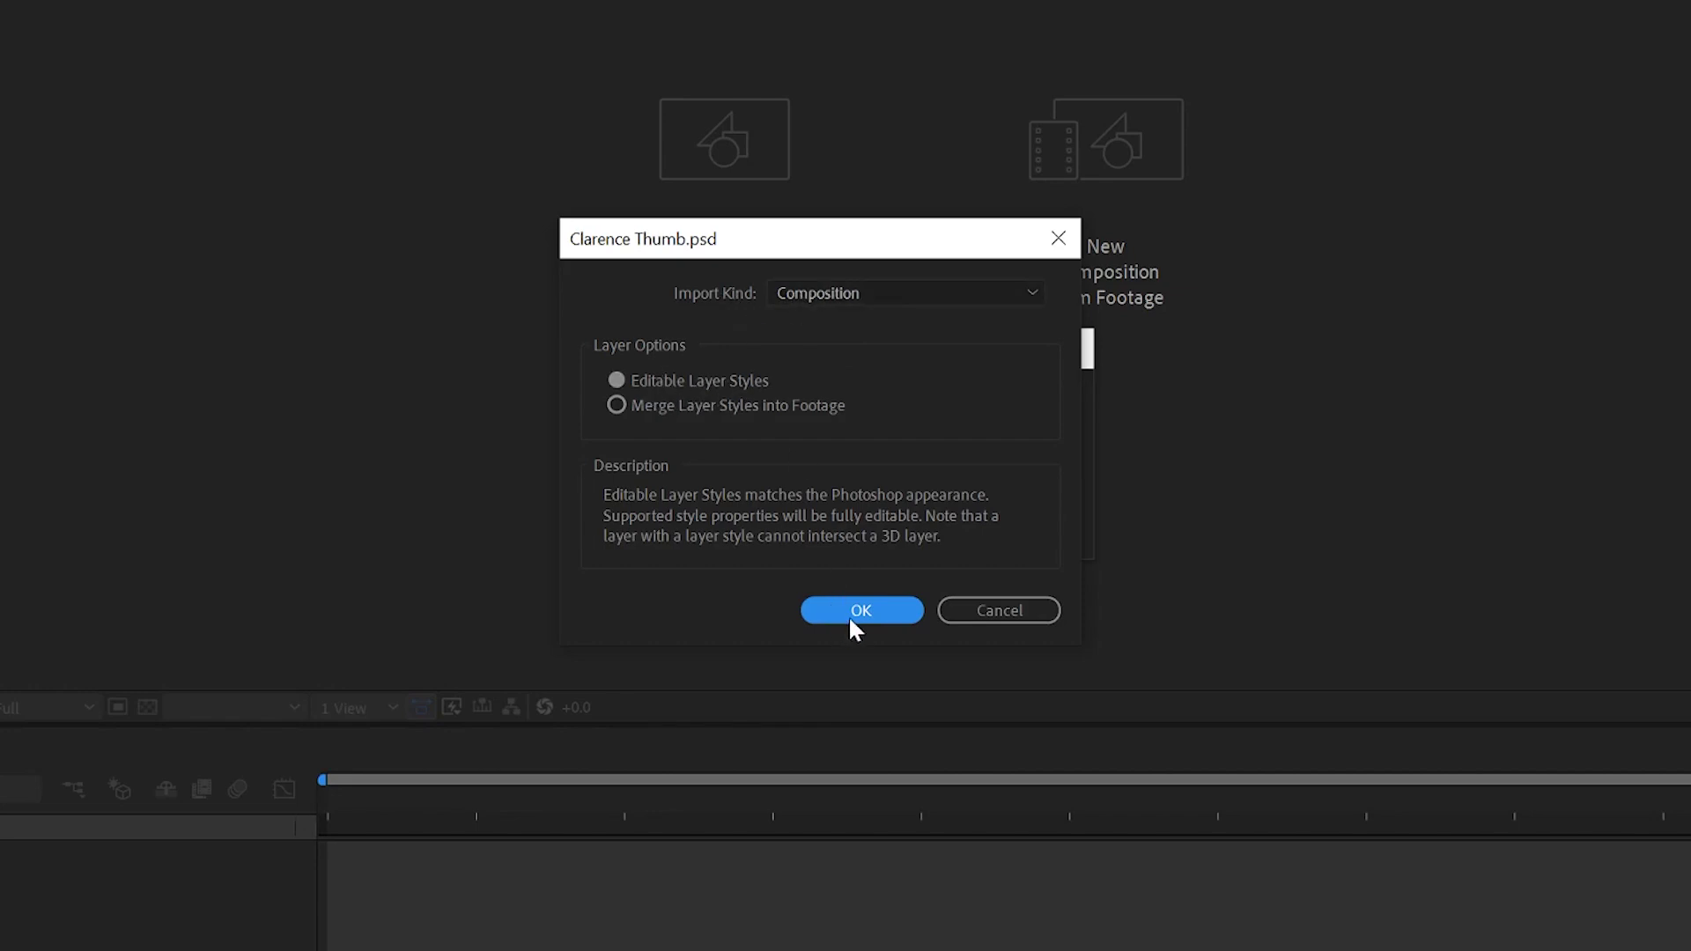
click(851, 617)
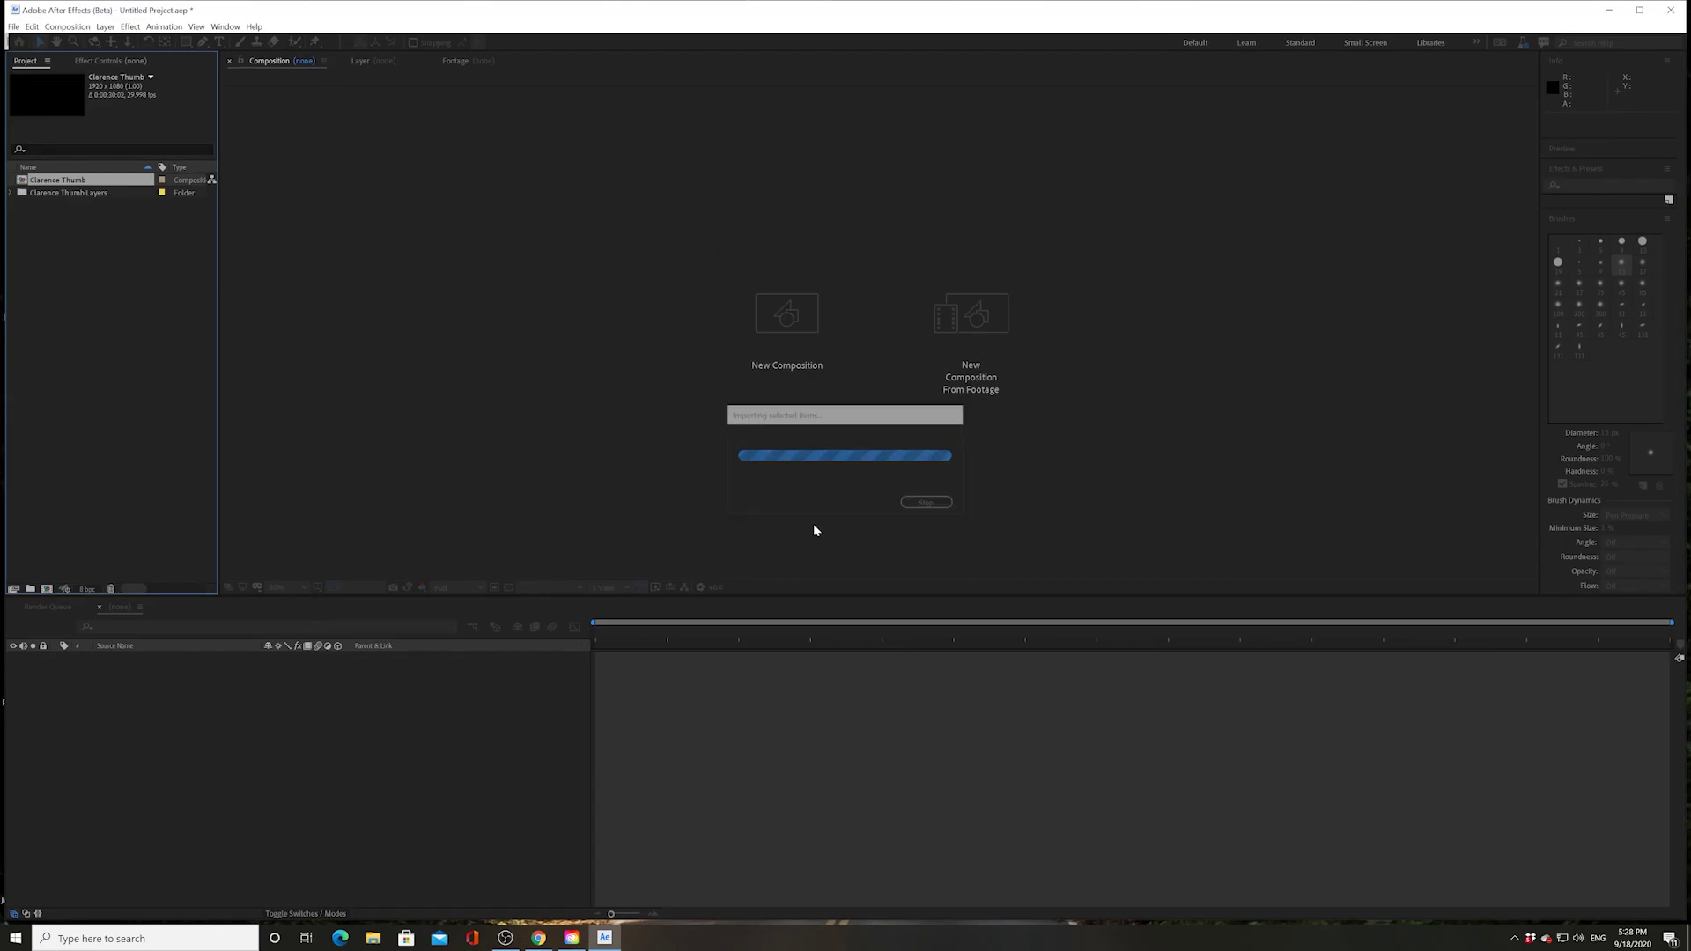
double_click(22, 181)
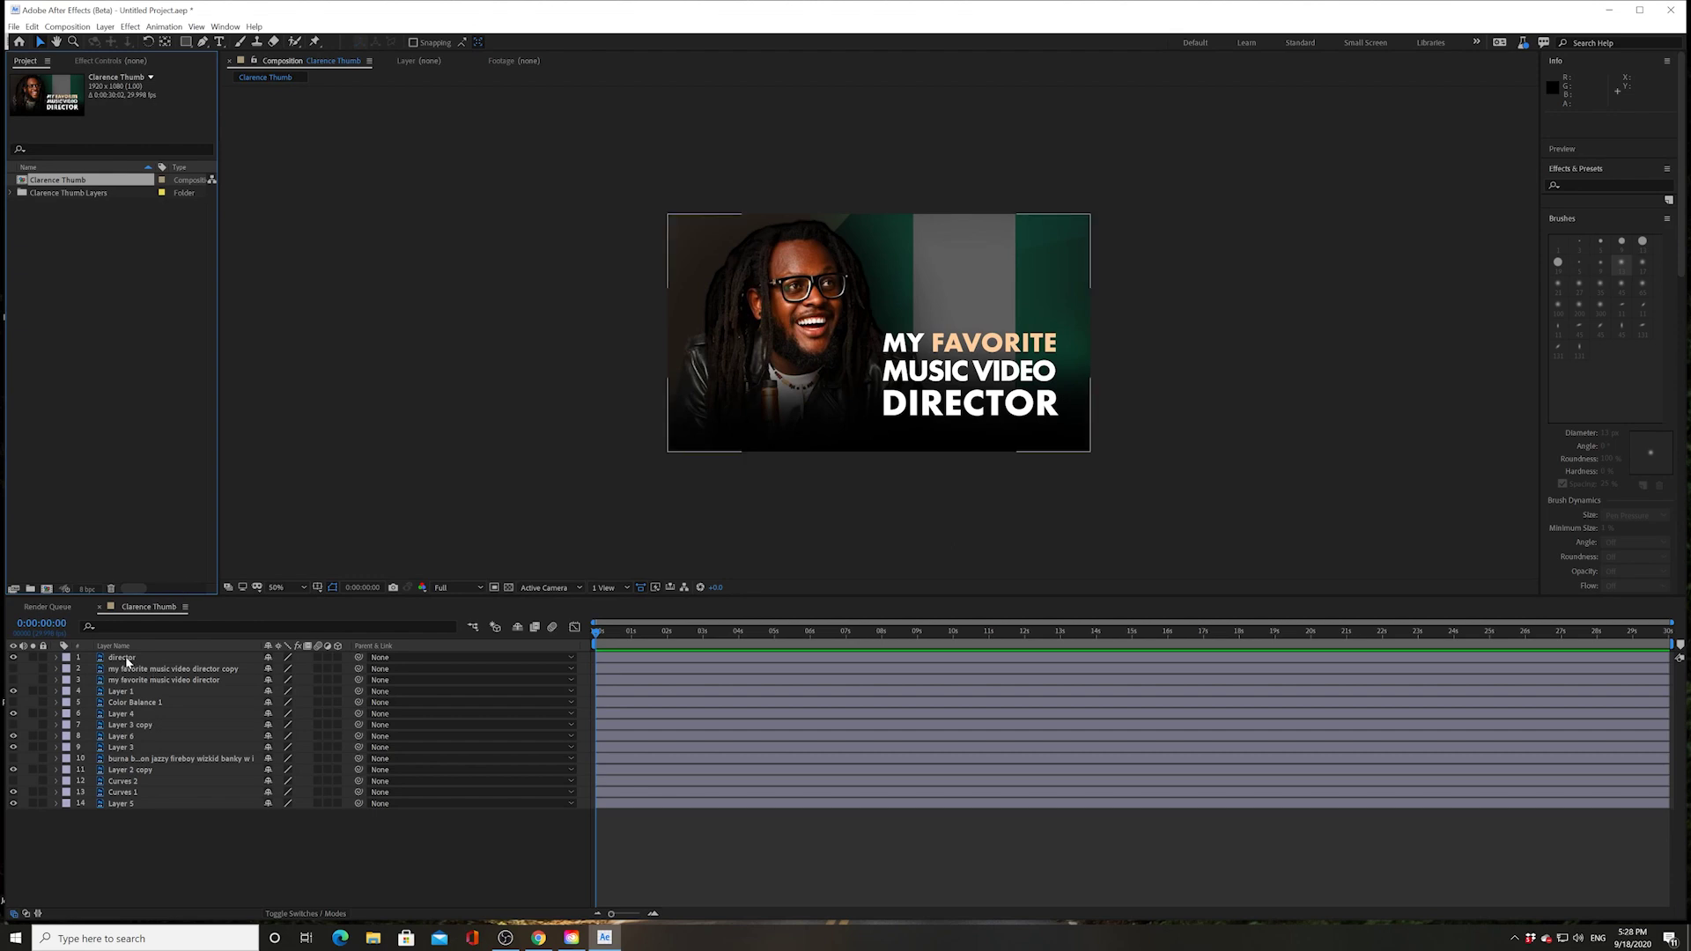
- Inspect the composition's layers, ending with the director text layer selected
click(156, 670)
click(141, 702)
click(135, 726)
click(137, 759)
click(137, 782)
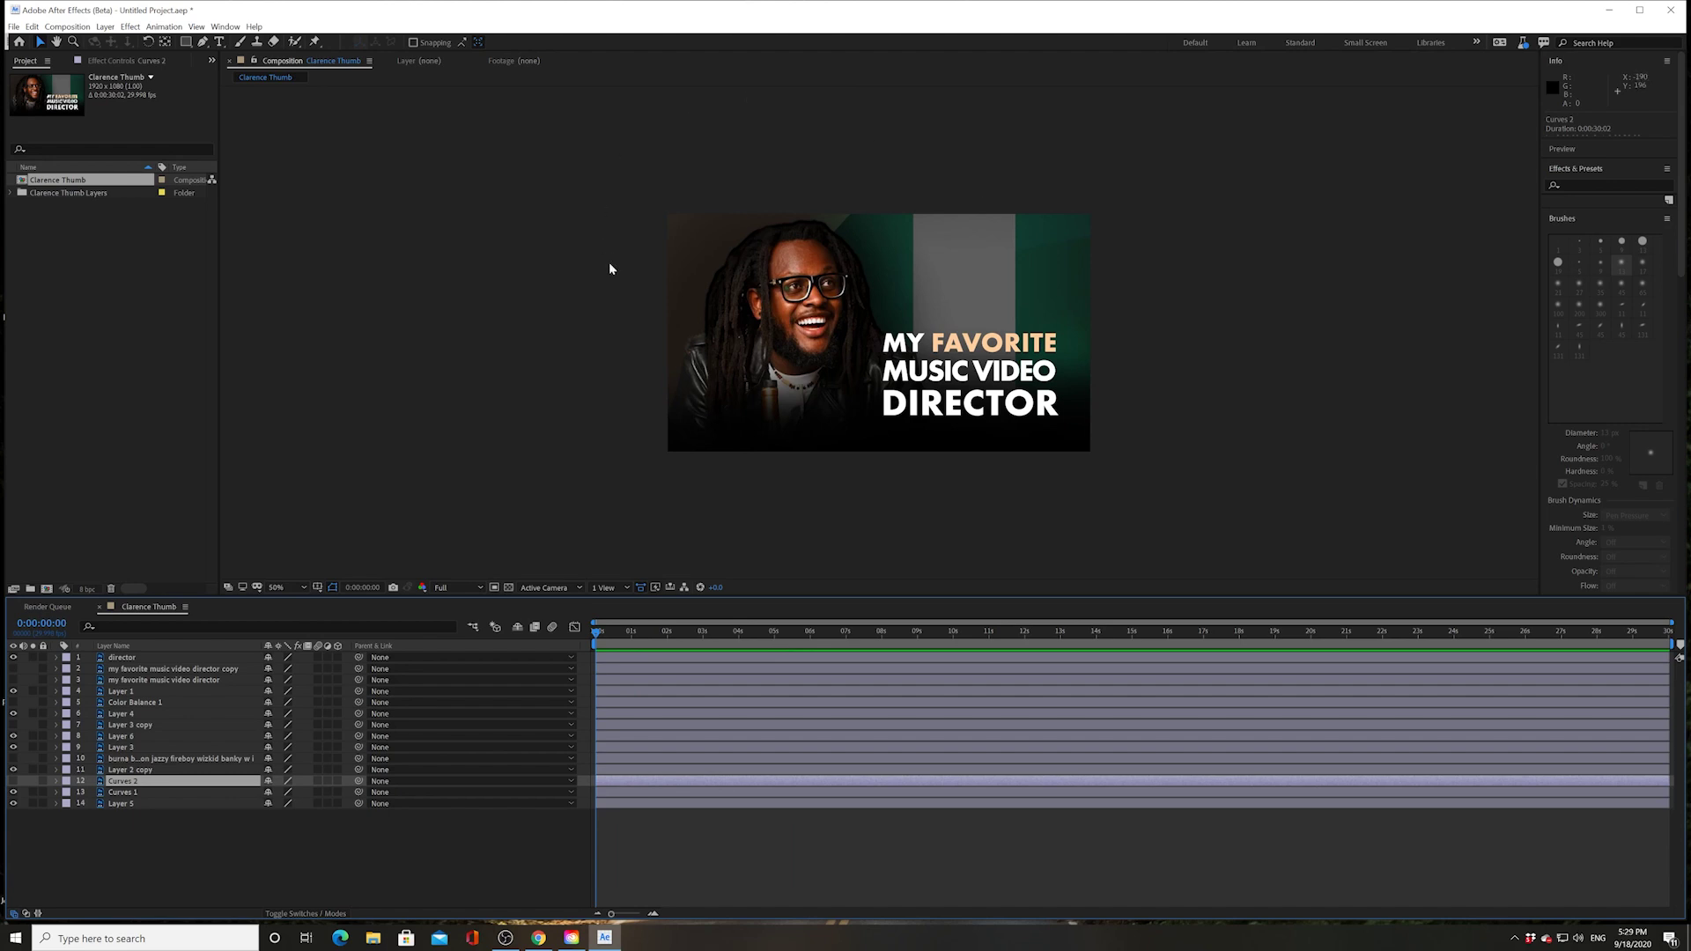
click(123, 658)
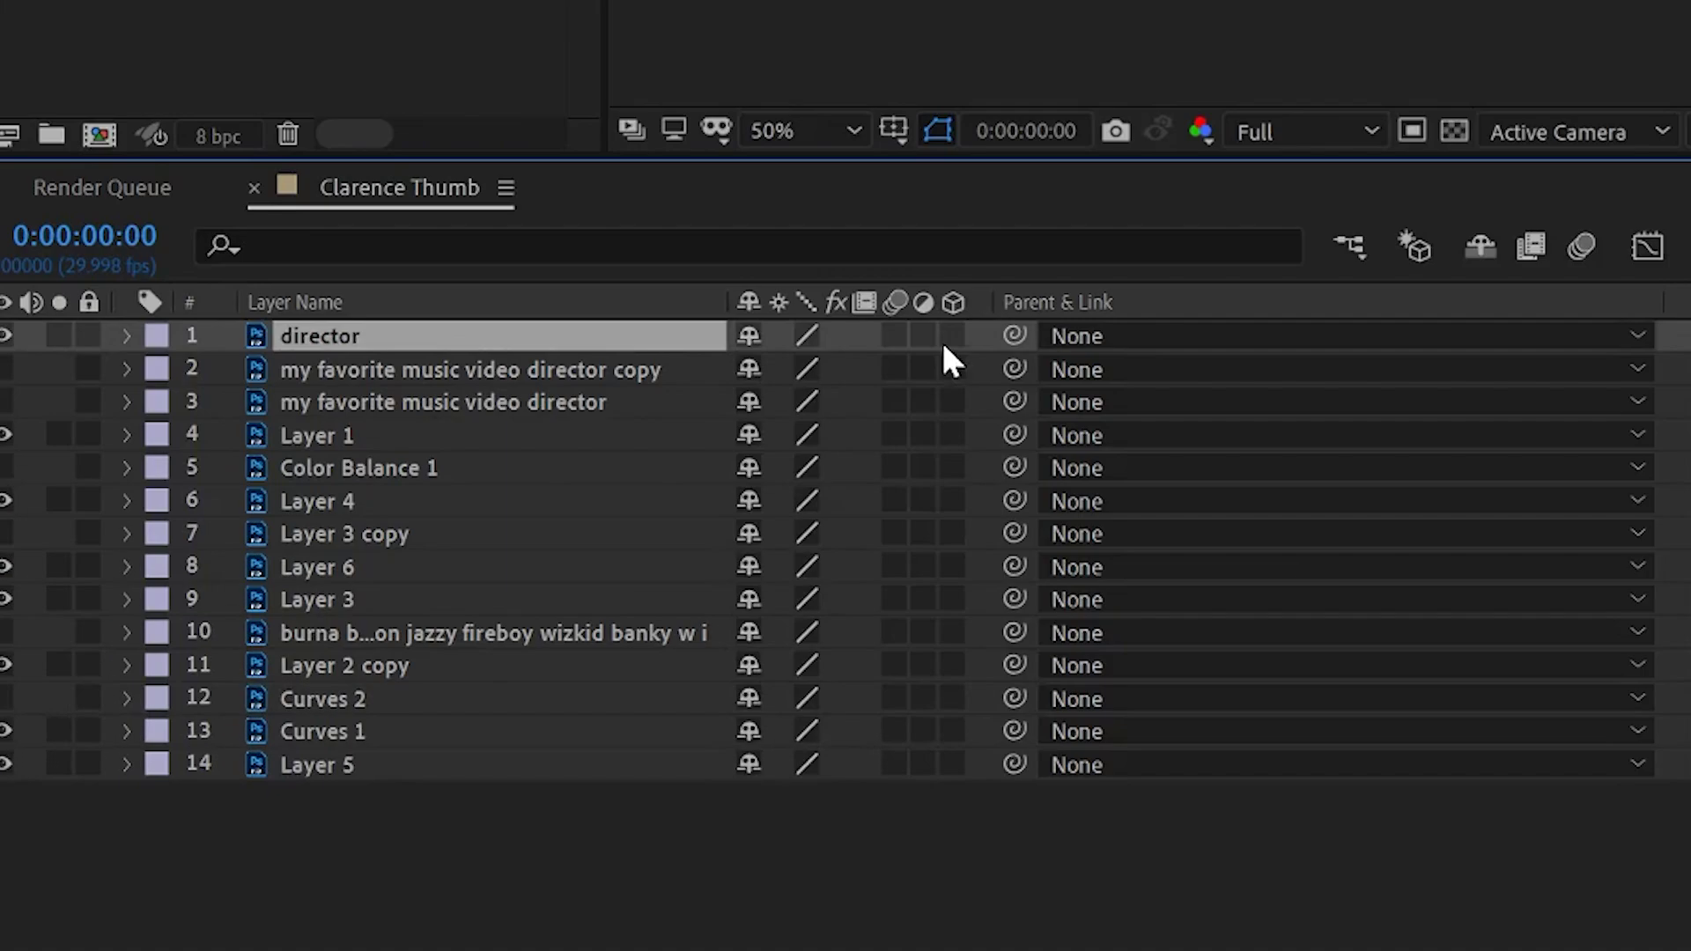
- Turn on the 3D Layer switch for all fourteen layers
drag(335, 659, 340, 690)
drag(1076, 387, 1082, 833)
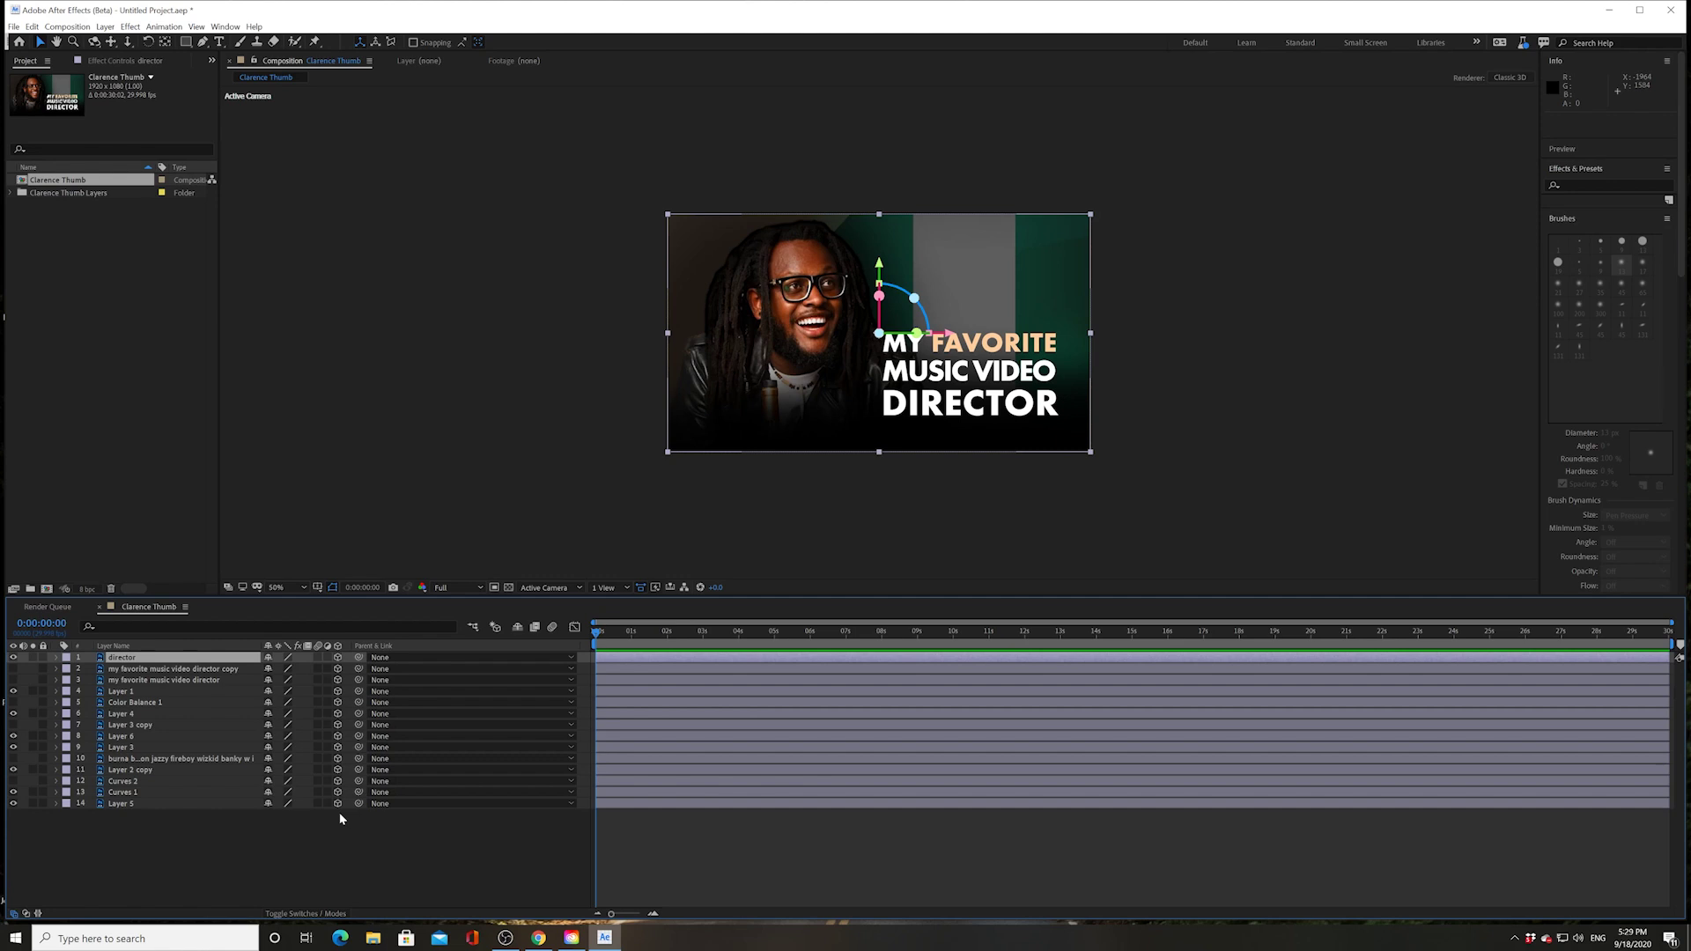
click(246, 816)
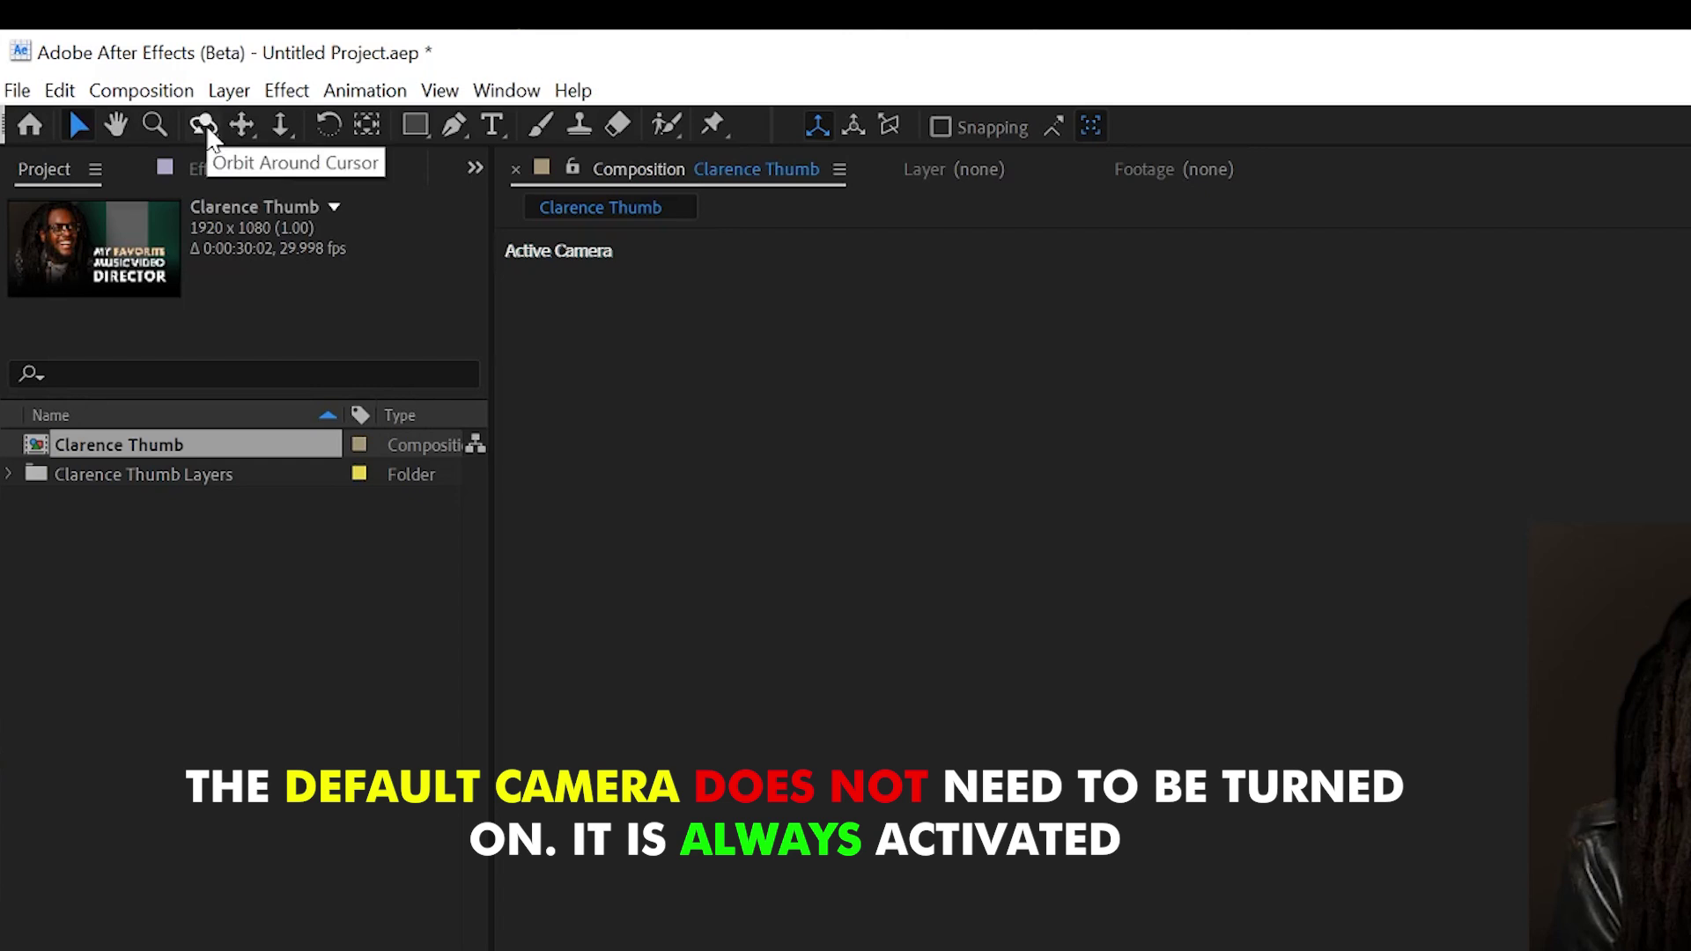
click(203, 126)
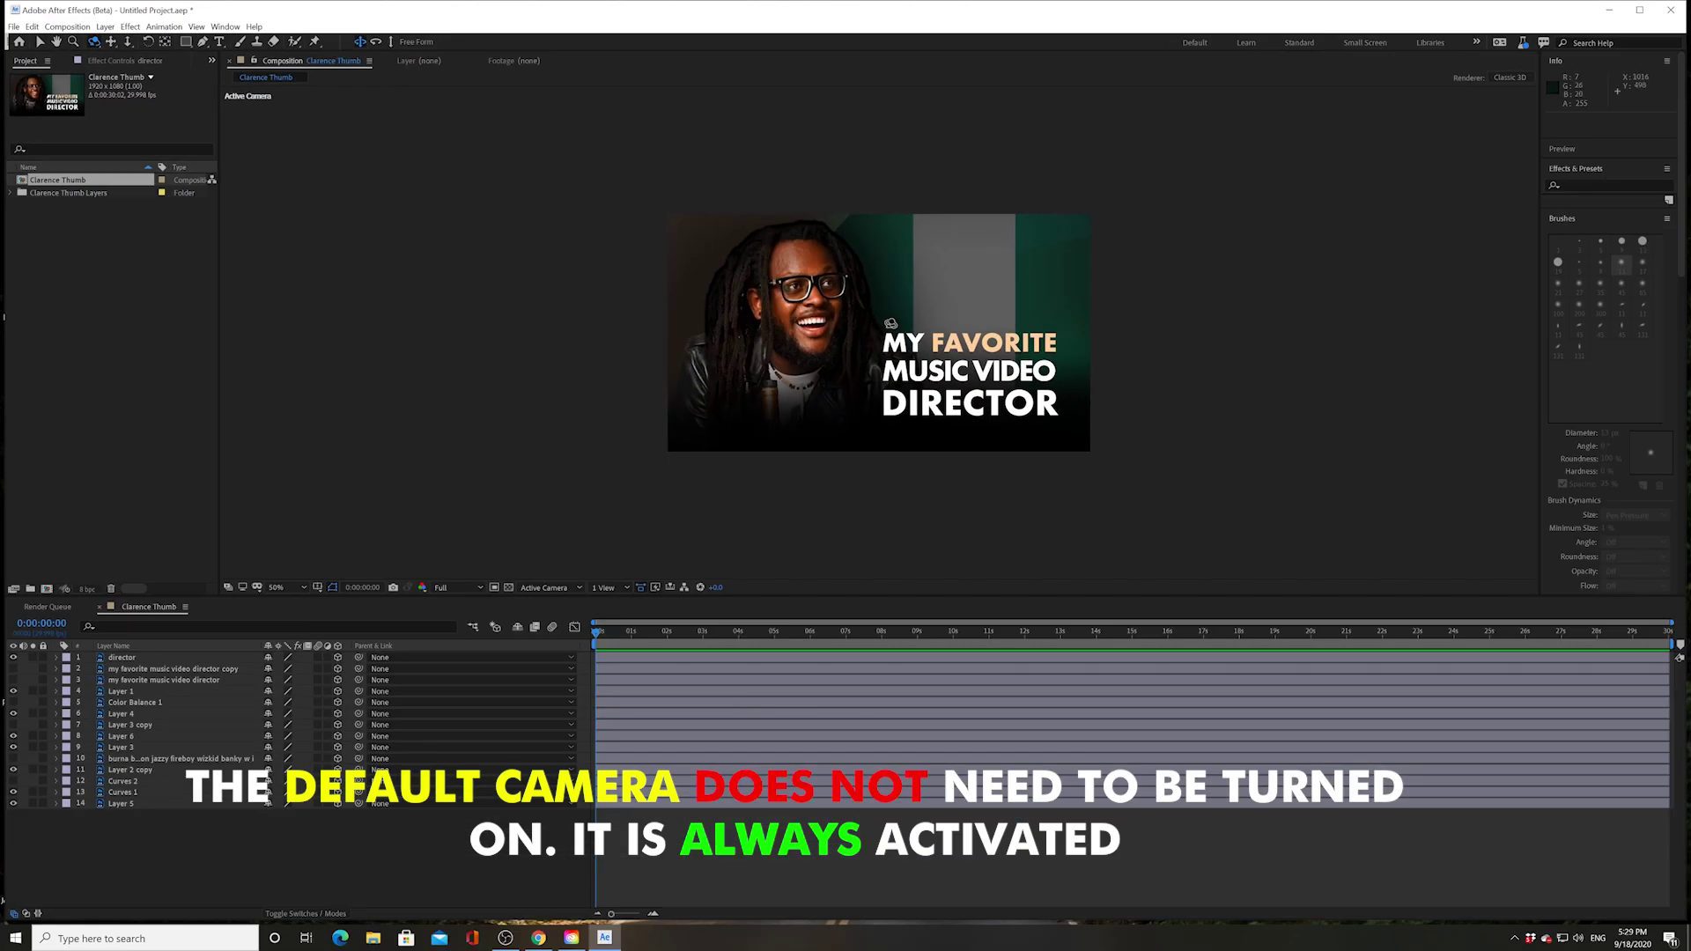
drag(890, 323, 828, 331)
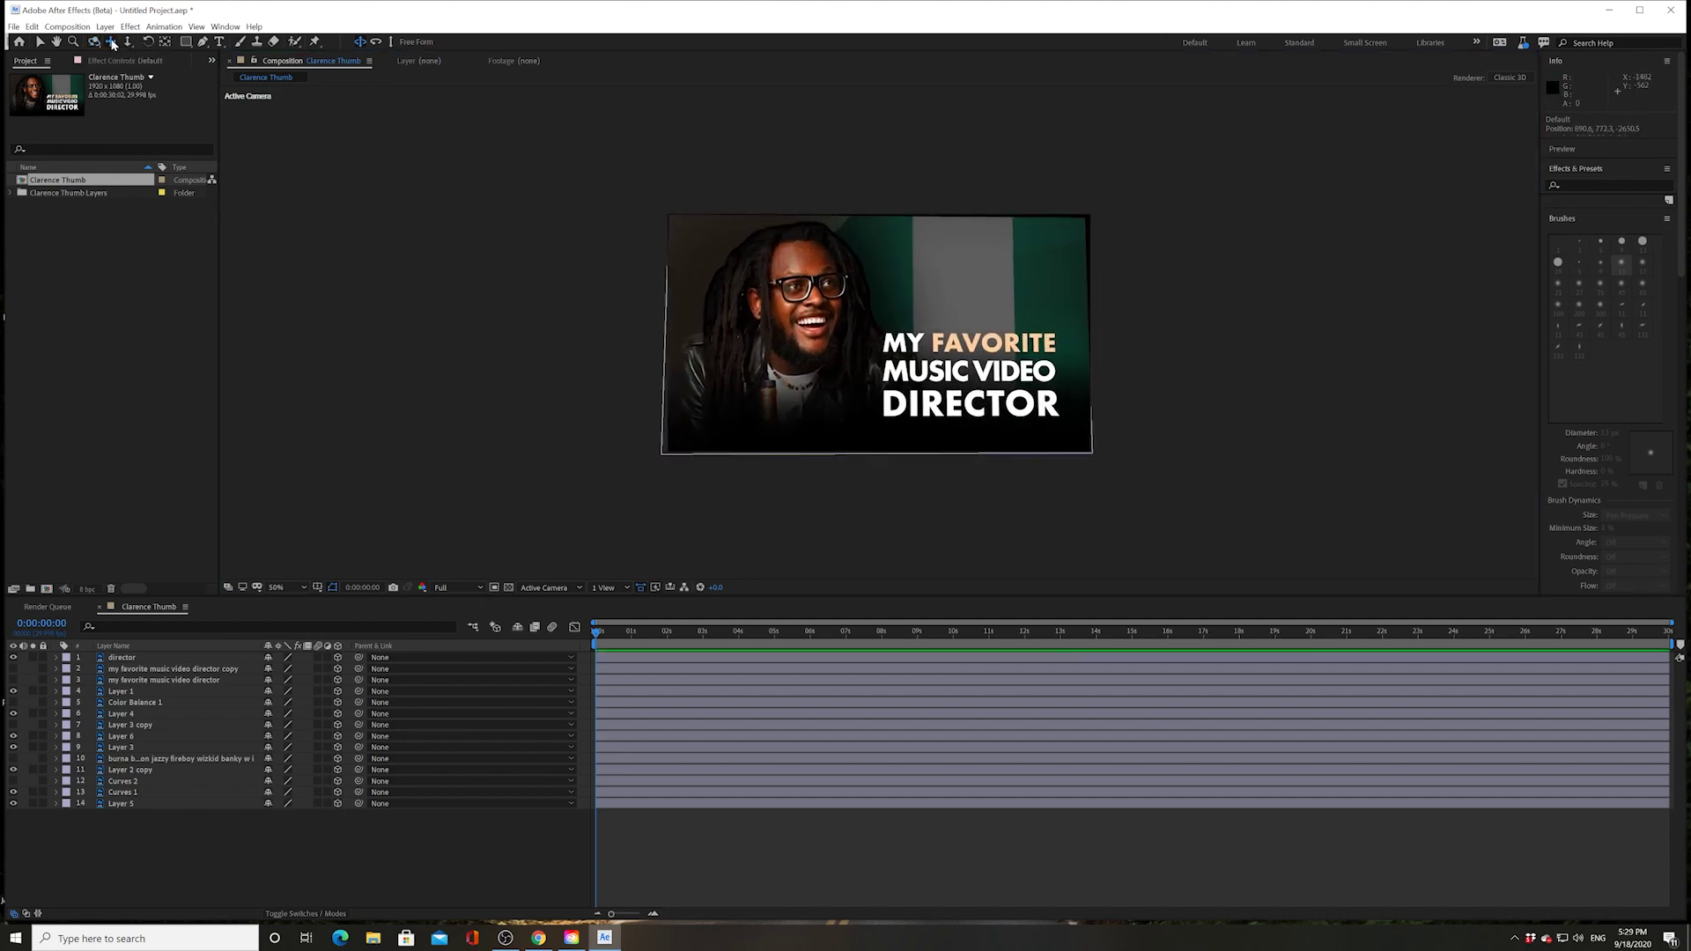
mouse_move(897, 348)
mouse_down()
mouse_move(1055, 329)
mouse_move(881, 337)
mouse_up()
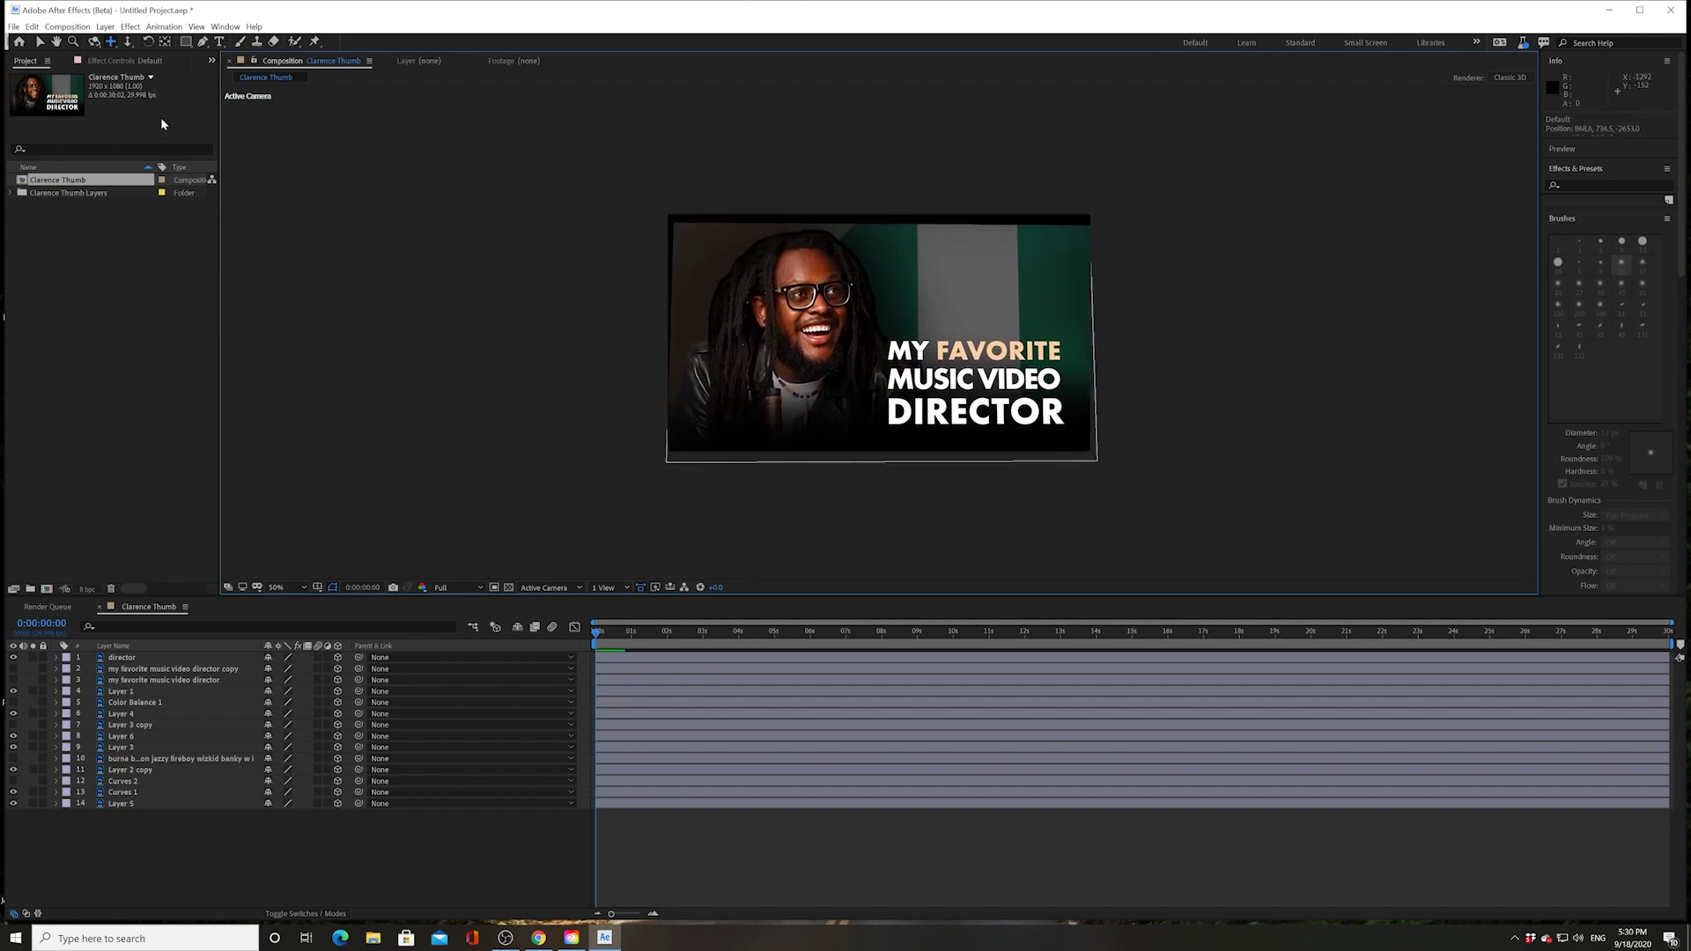
click(127, 43)
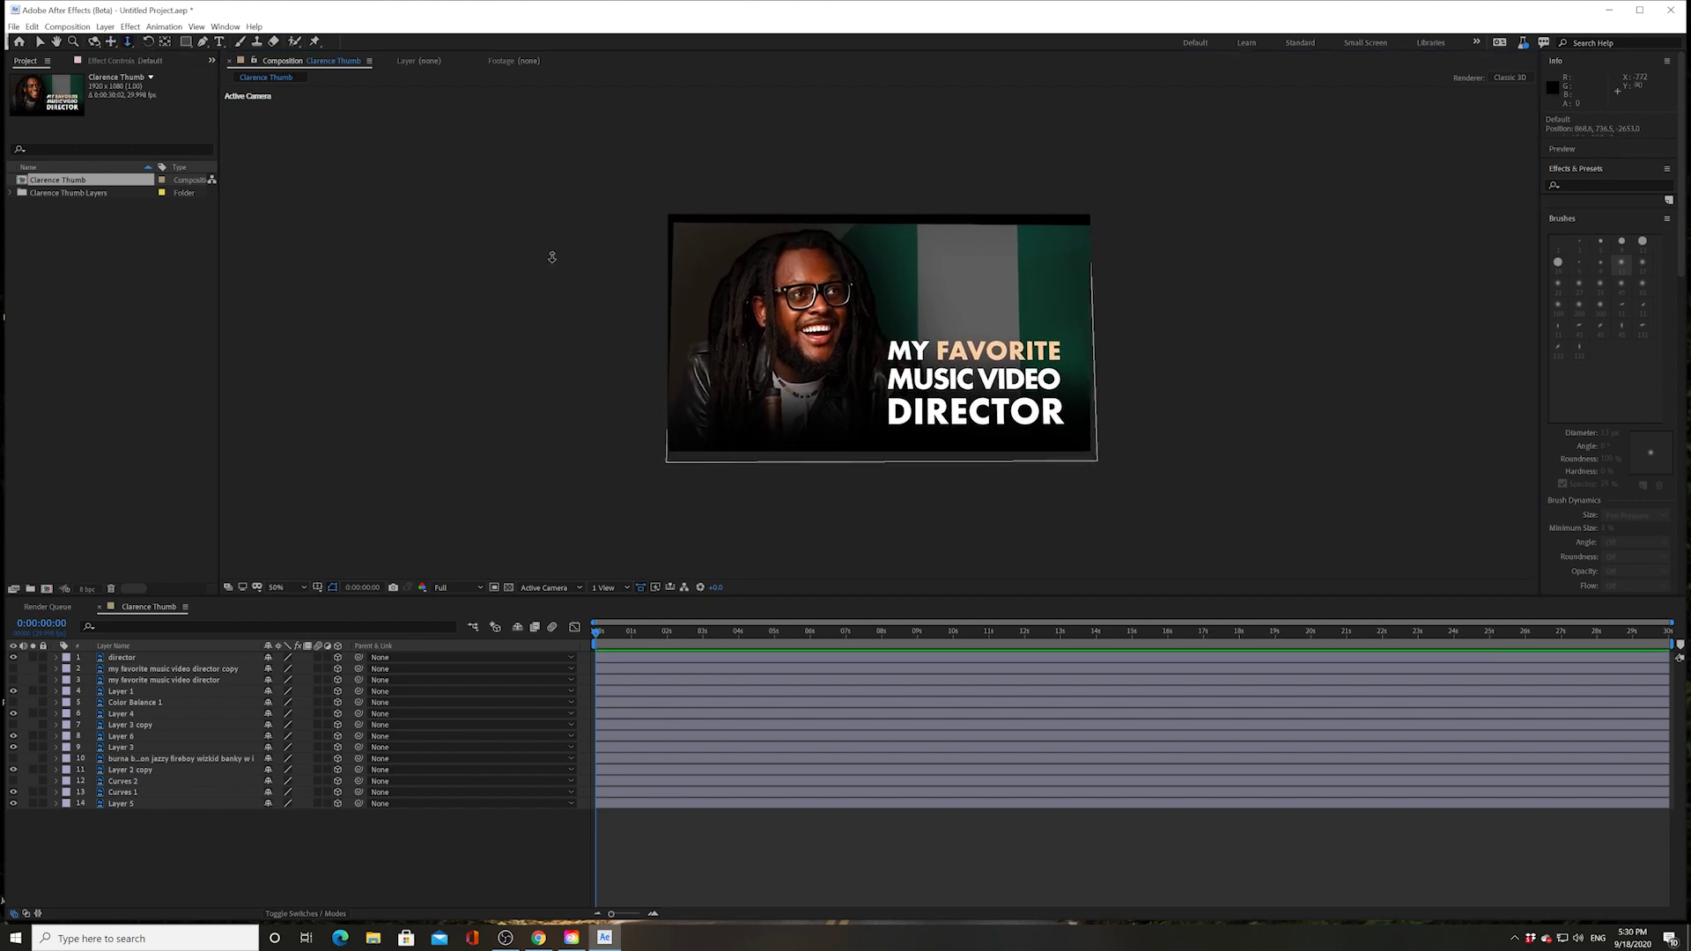
drag(839, 315, 858, 390)
key(ctrl+z)
key(ctrl+z)
key(ctrl+z)
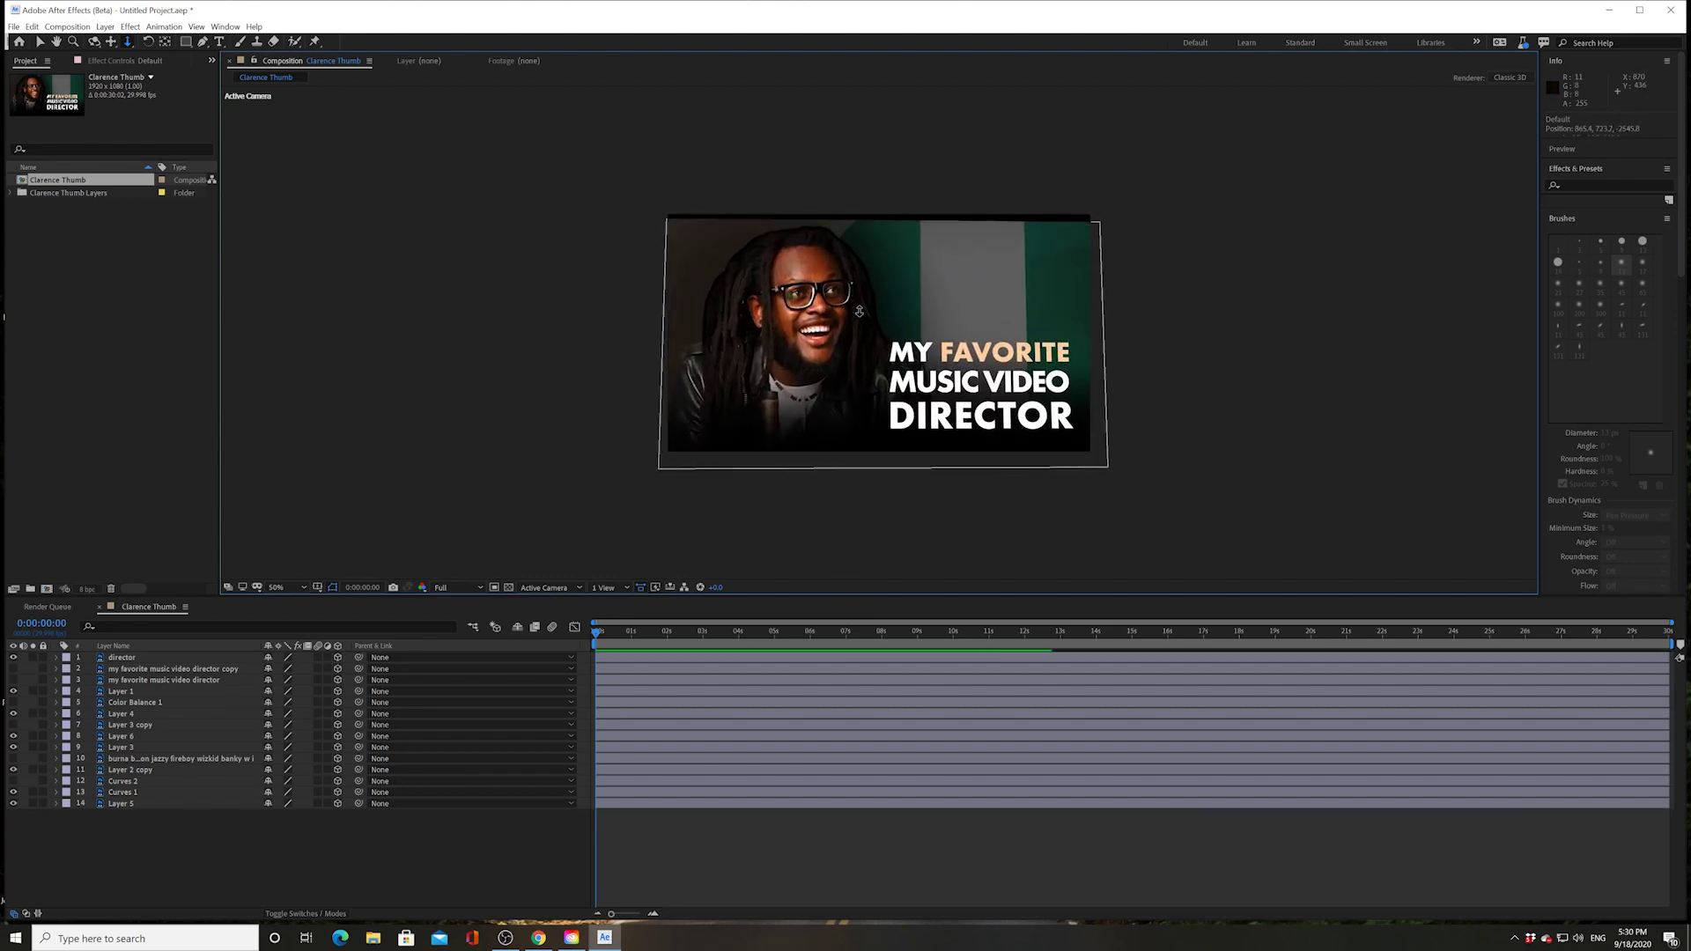
key(ctrl+z)
key(ctrl+z)
key(ctrl+z)
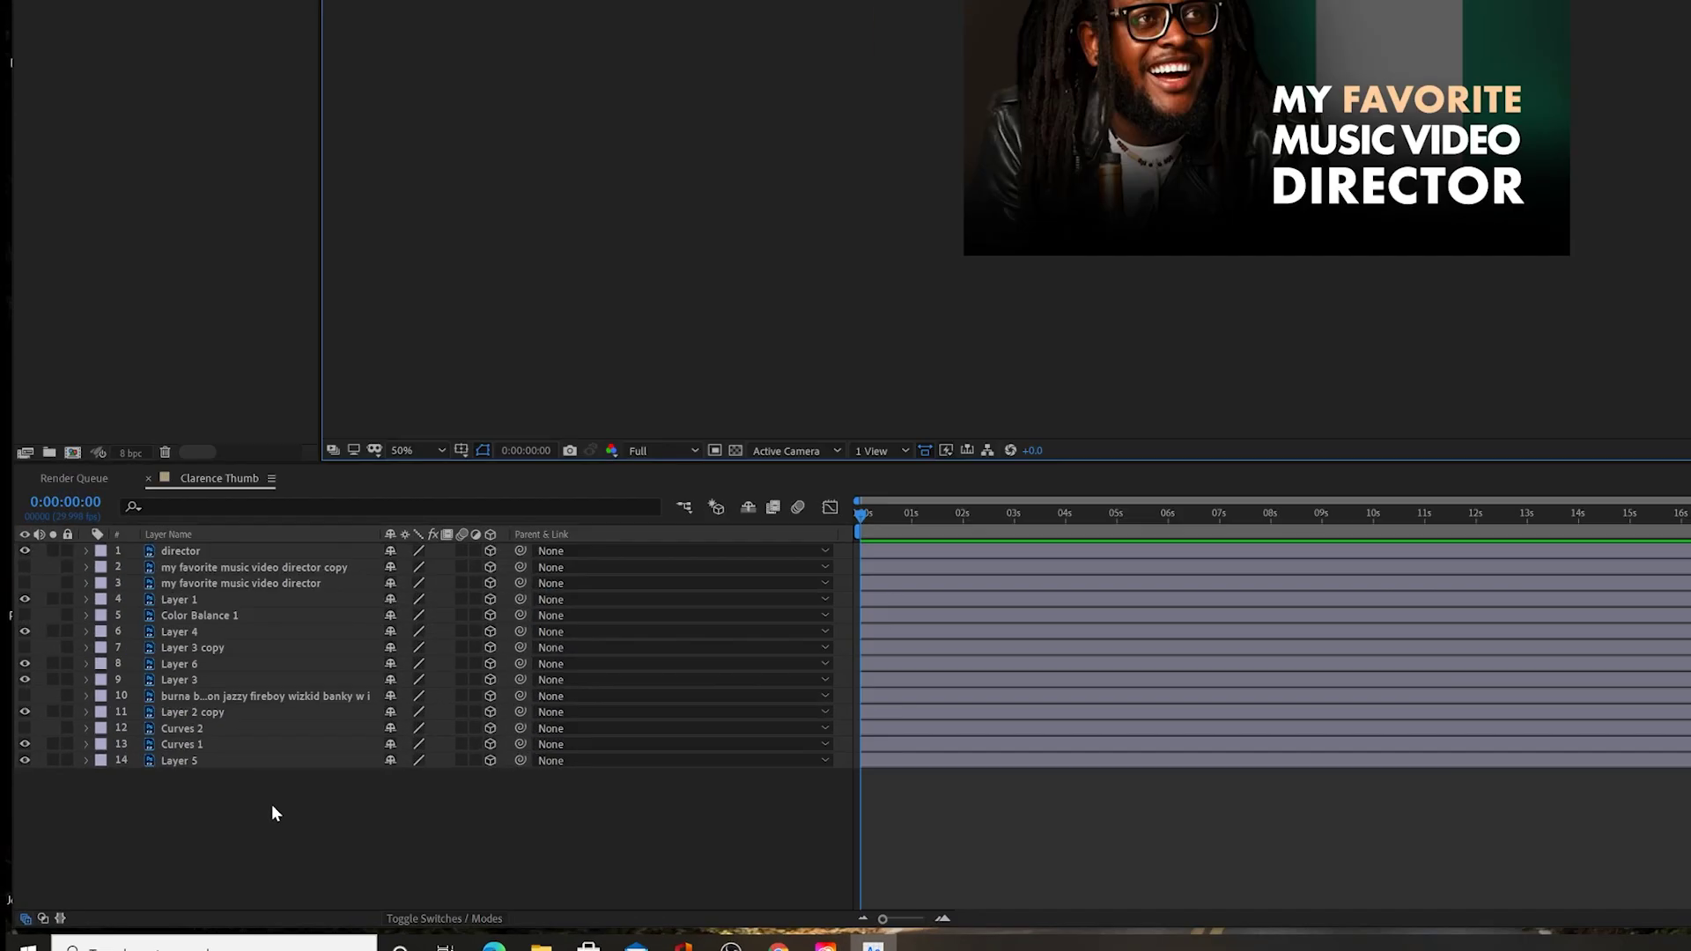
- Add a new camera layer, Camera 1, with default camera settings
right_click(186, 833)
mouse_move(626, 441)
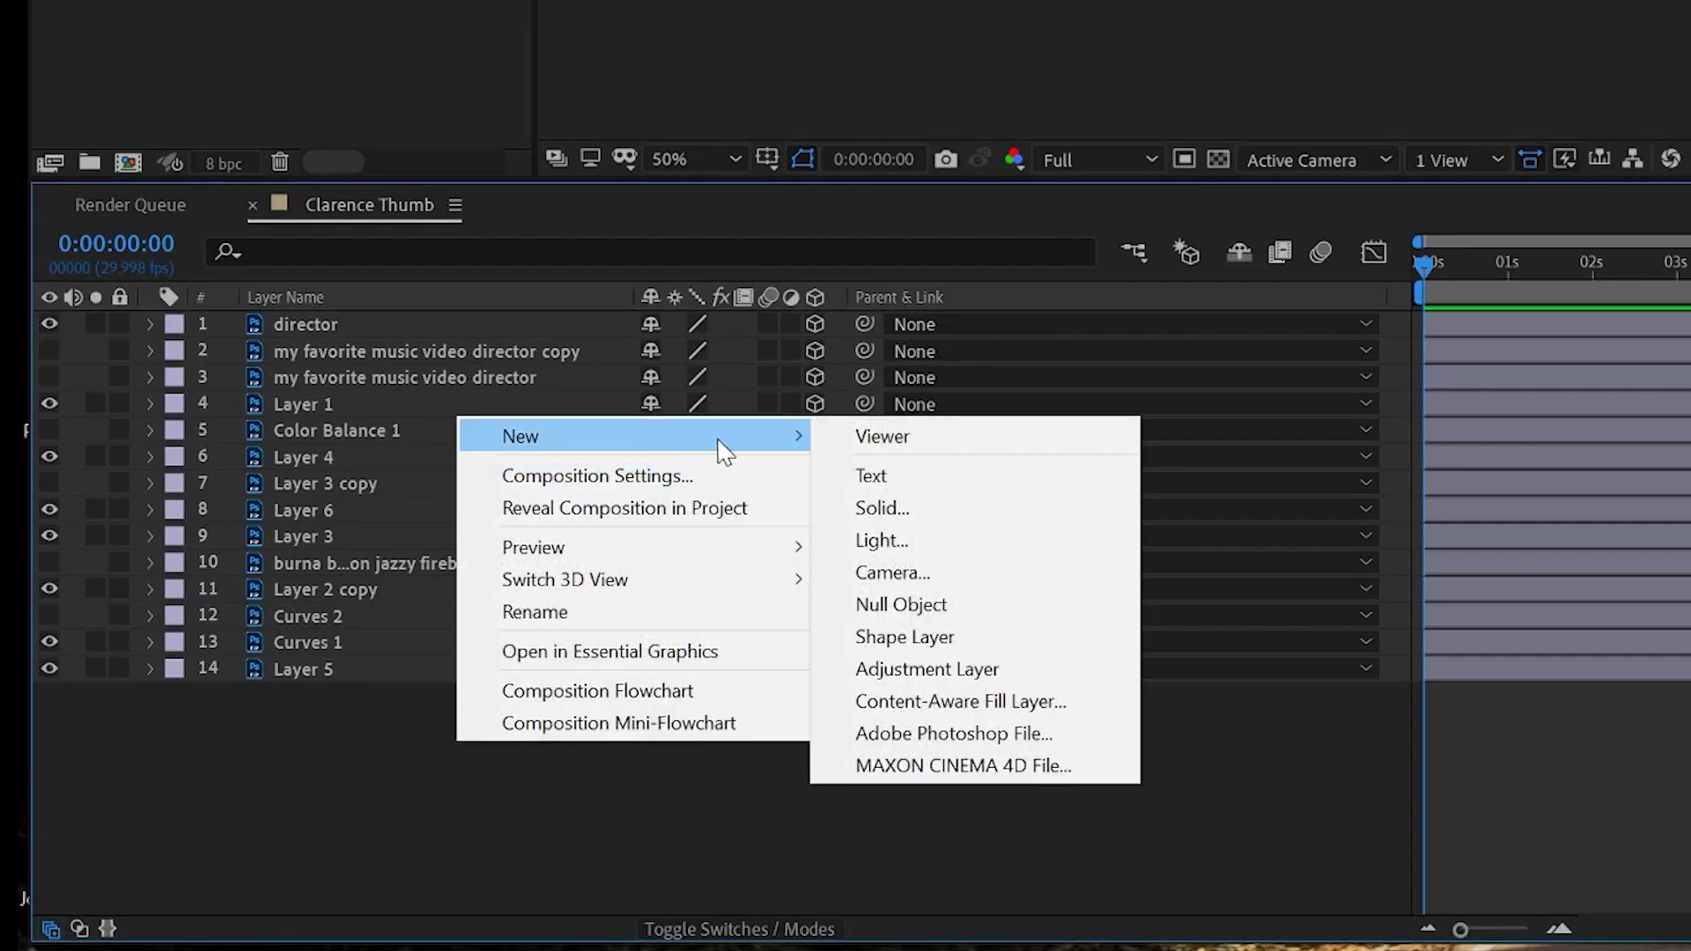
click(920, 581)
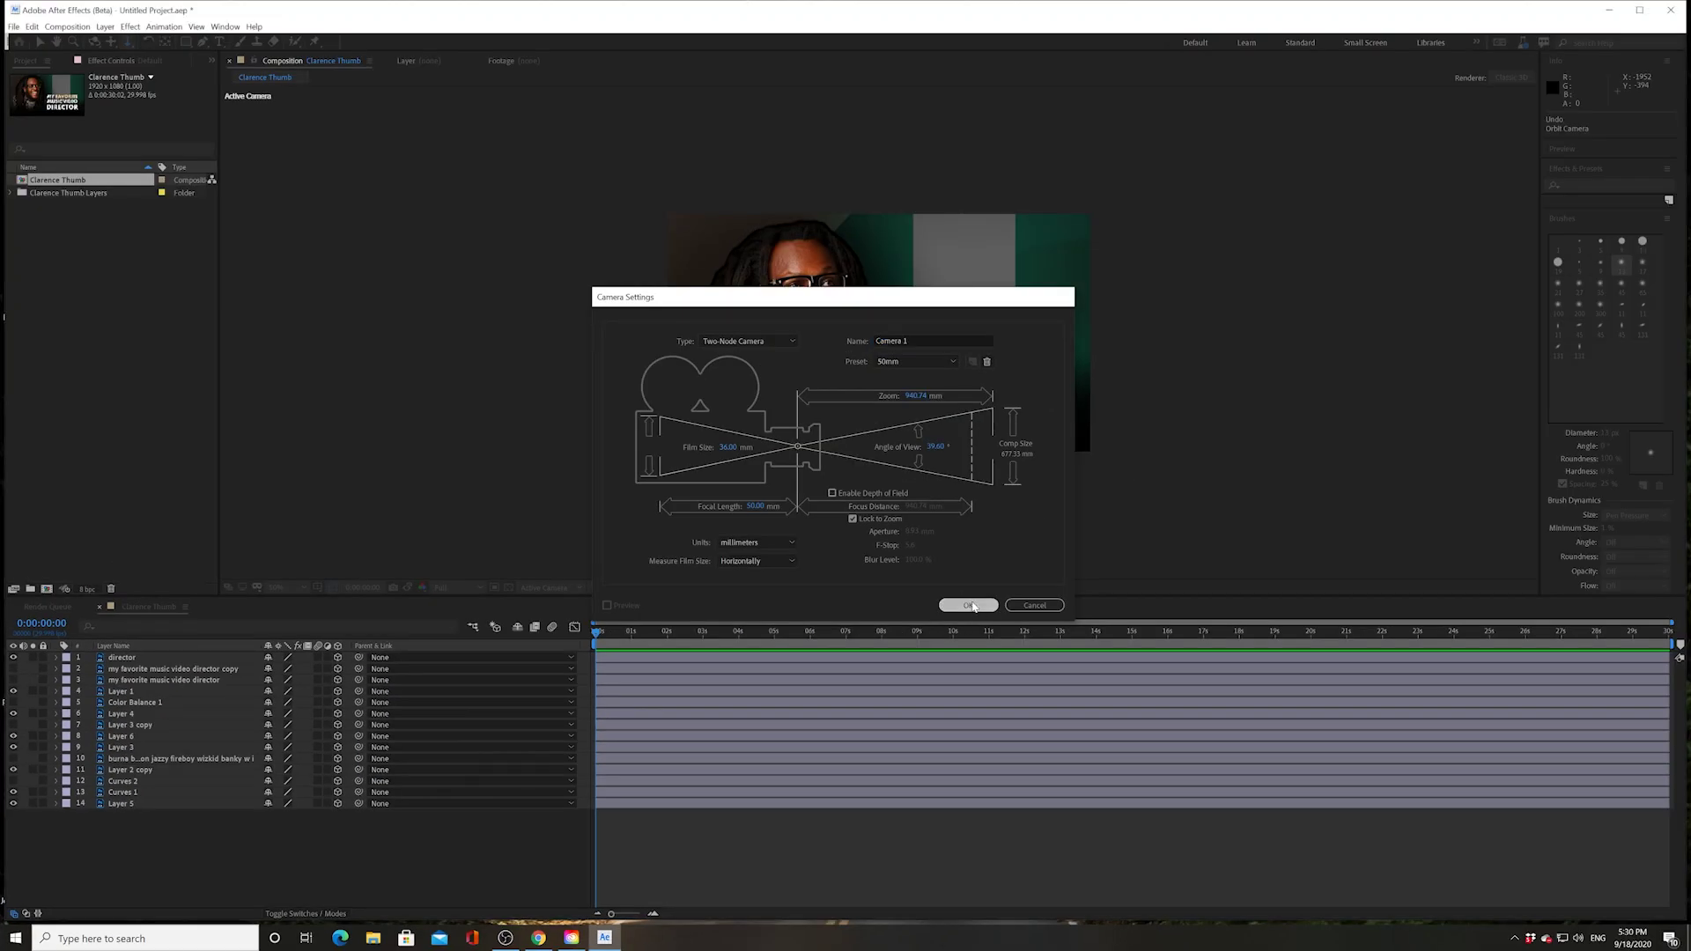
click(969, 605)
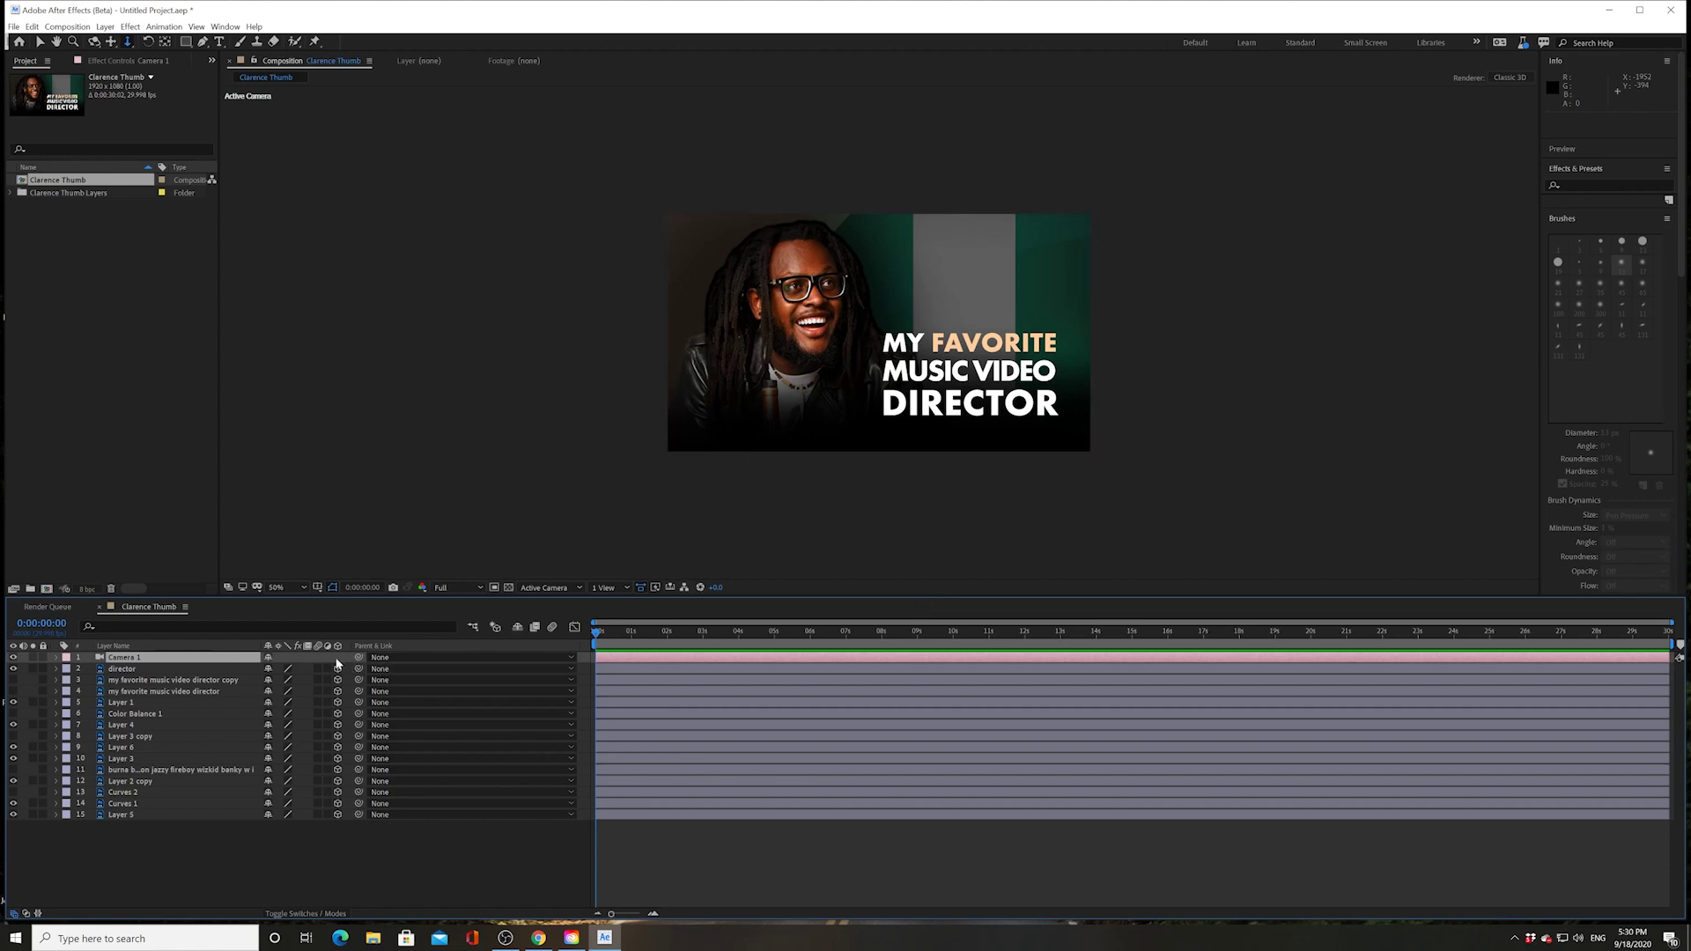
- Delete both 'my favorite music video director' title layers
click(128, 682)
key(Delete)
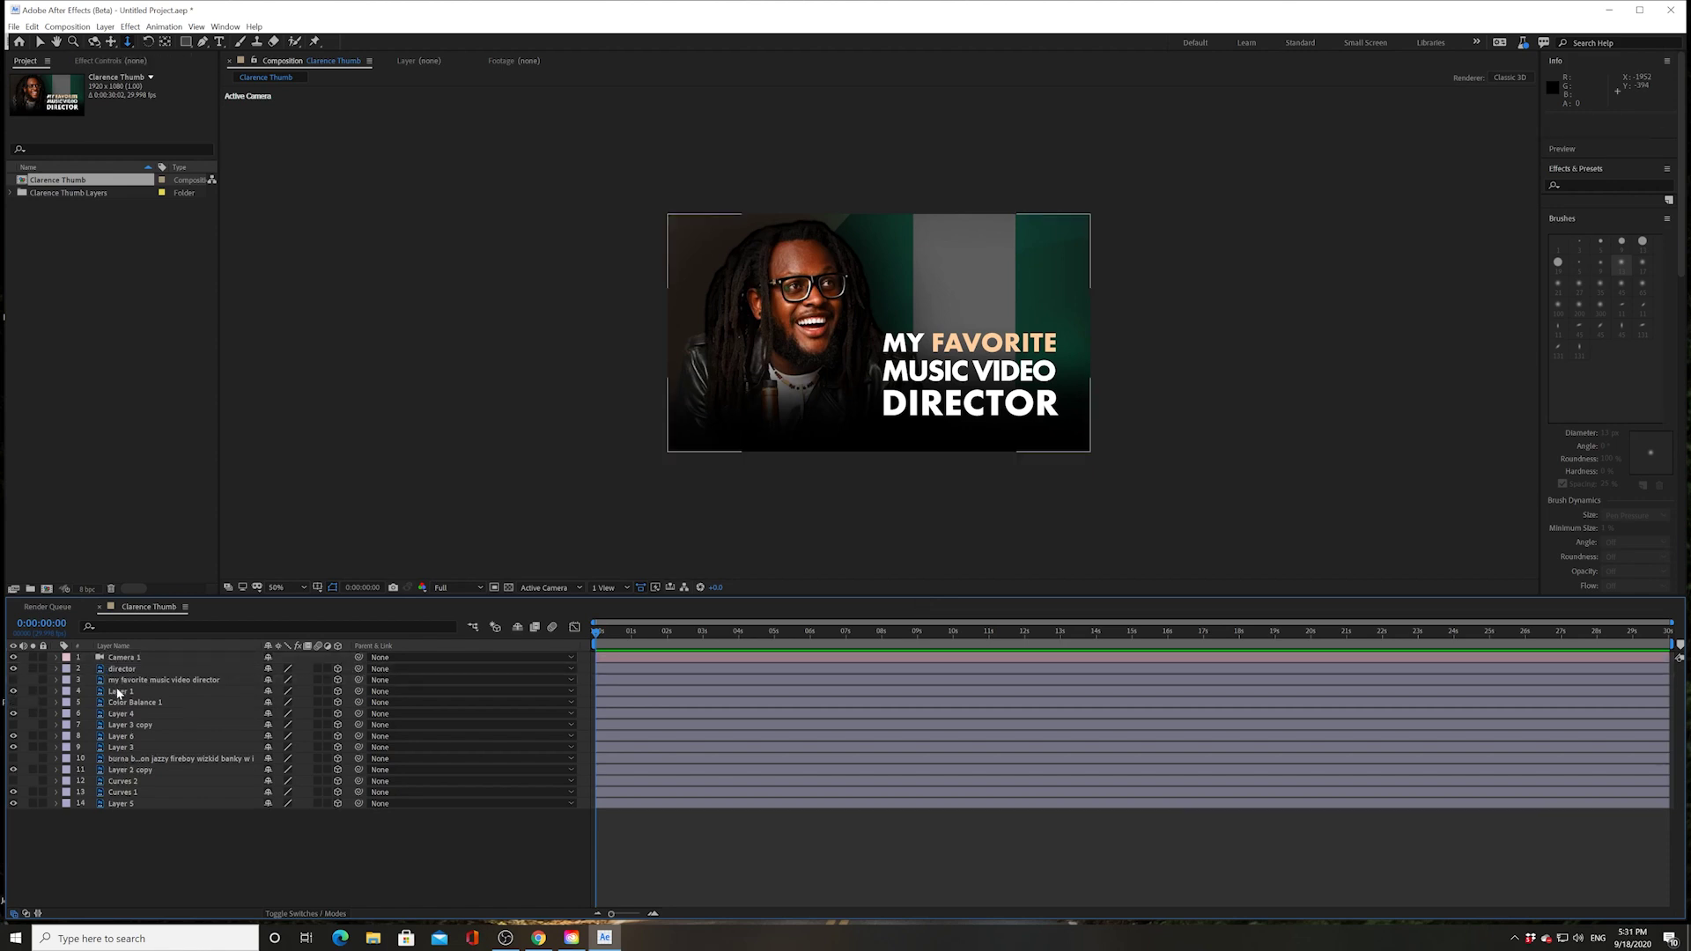
click(115, 681)
key(Delete)
- Delete Color Balance 1, Layer 3 copy and the other leftover layers
click(115, 693)
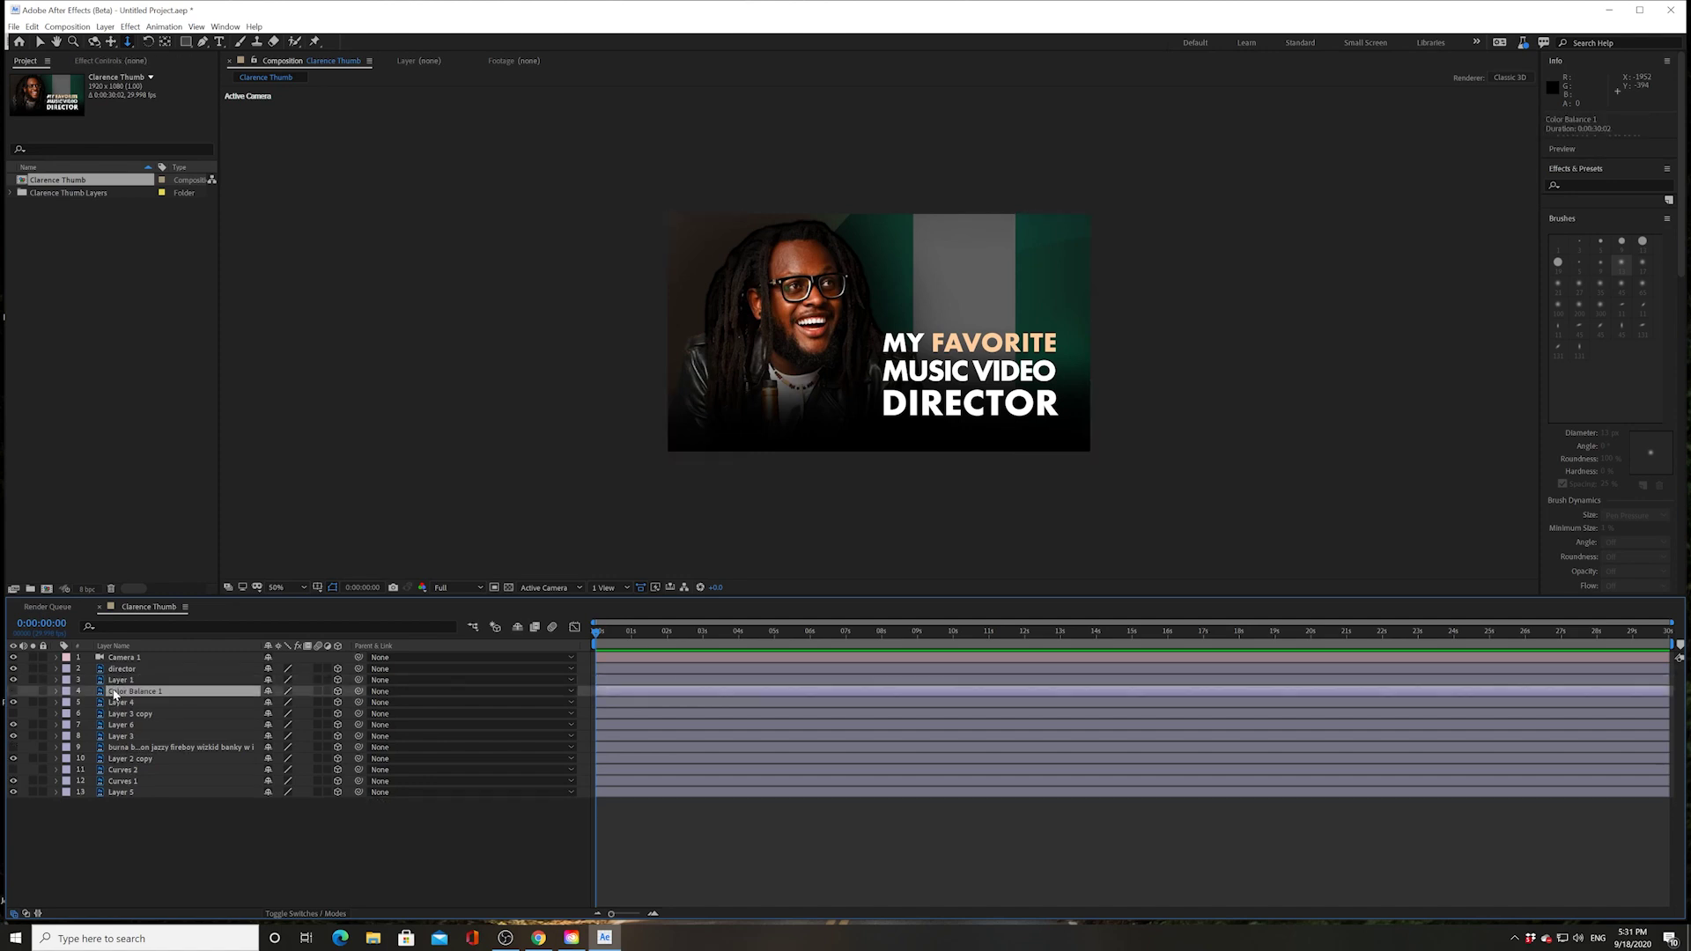
key(Delete)
click(111, 702)
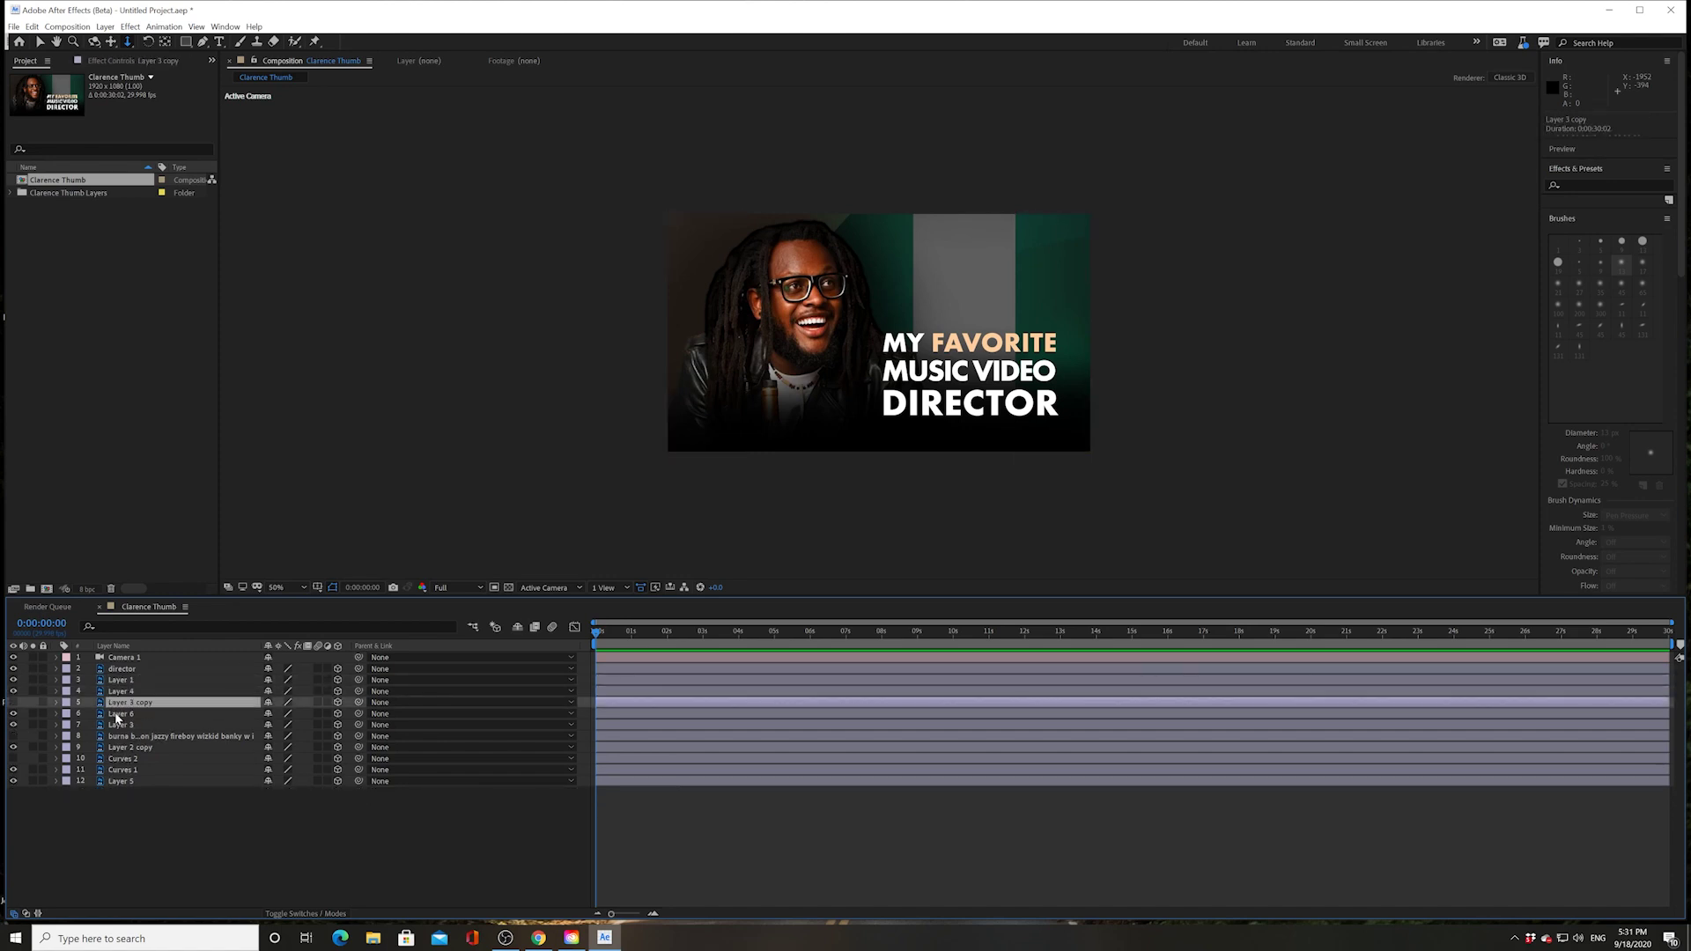
key(Delete)
click(115, 725)
key(Delete)
click(108, 736)
key(Delete)
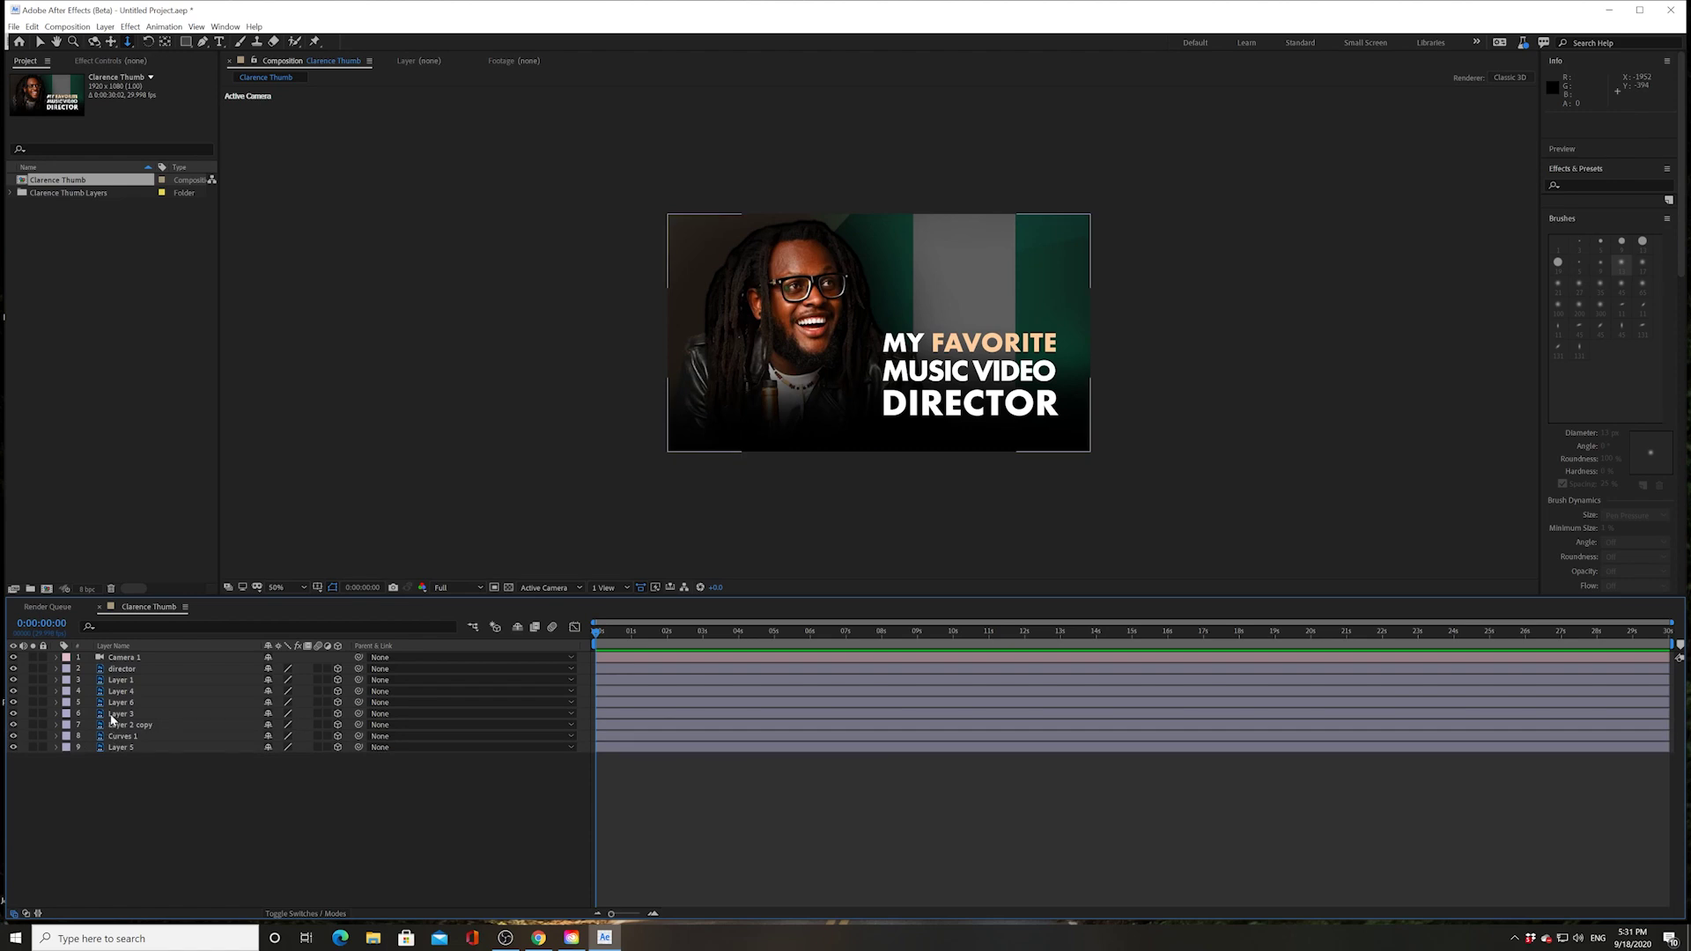
- Try tilting the composition with a camera orbit, then undo back to the front view
click(112, 670)
click(114, 704)
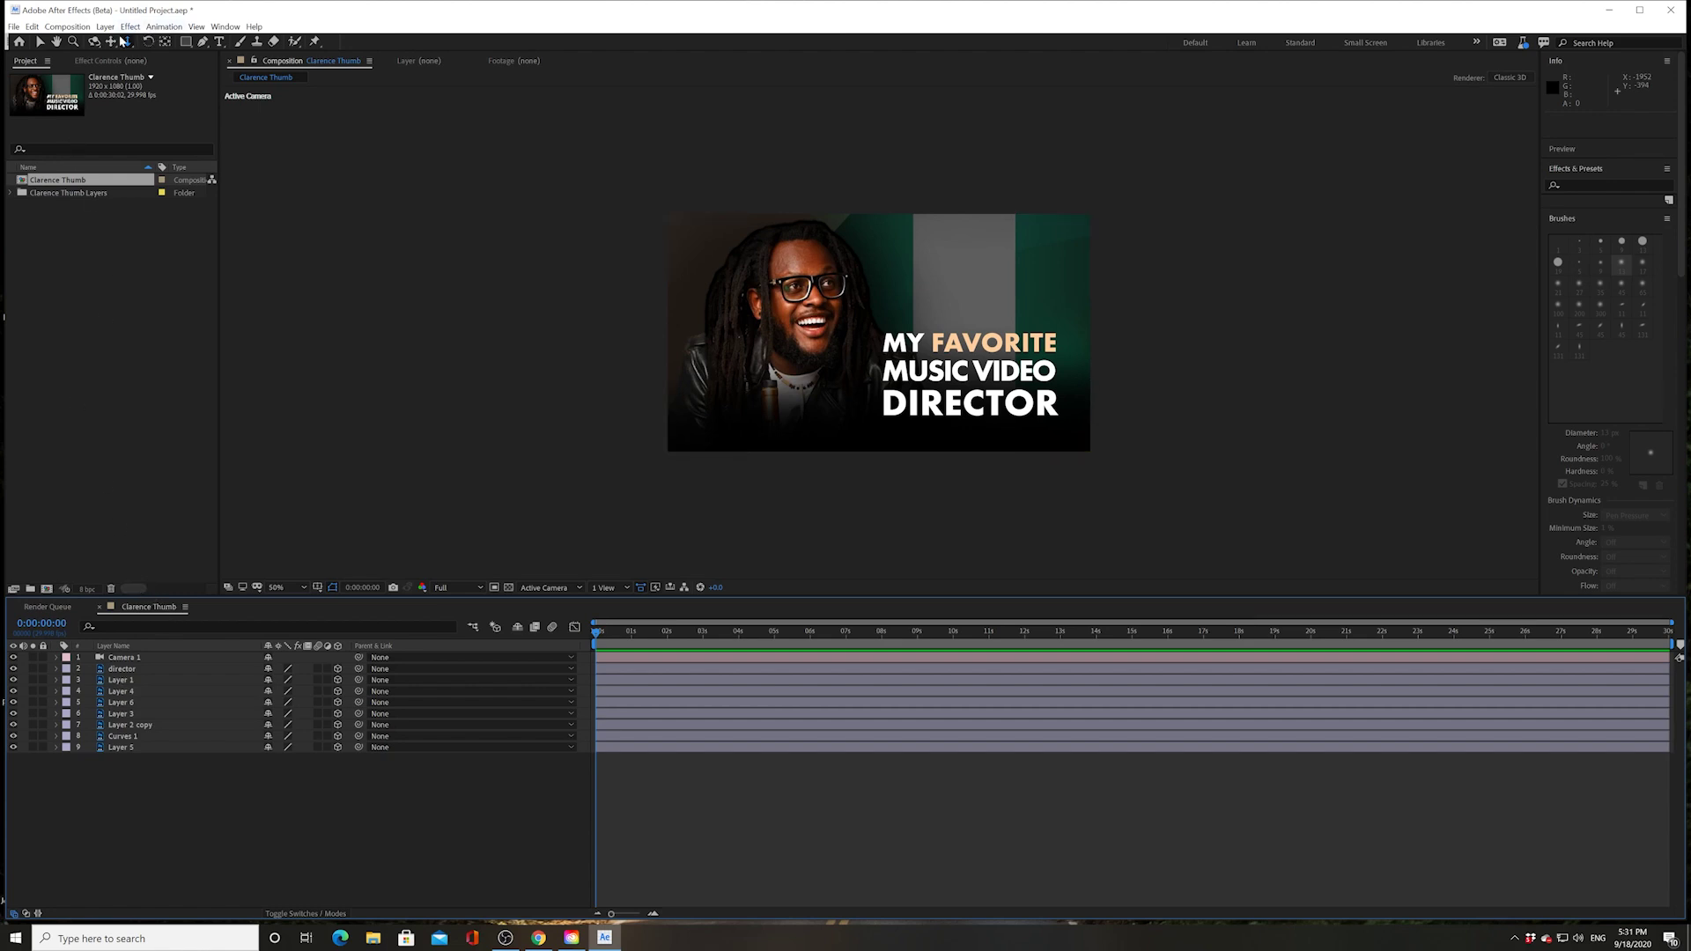
click(94, 43)
drag(1017, 390, 973, 406)
key(ctrl+z)
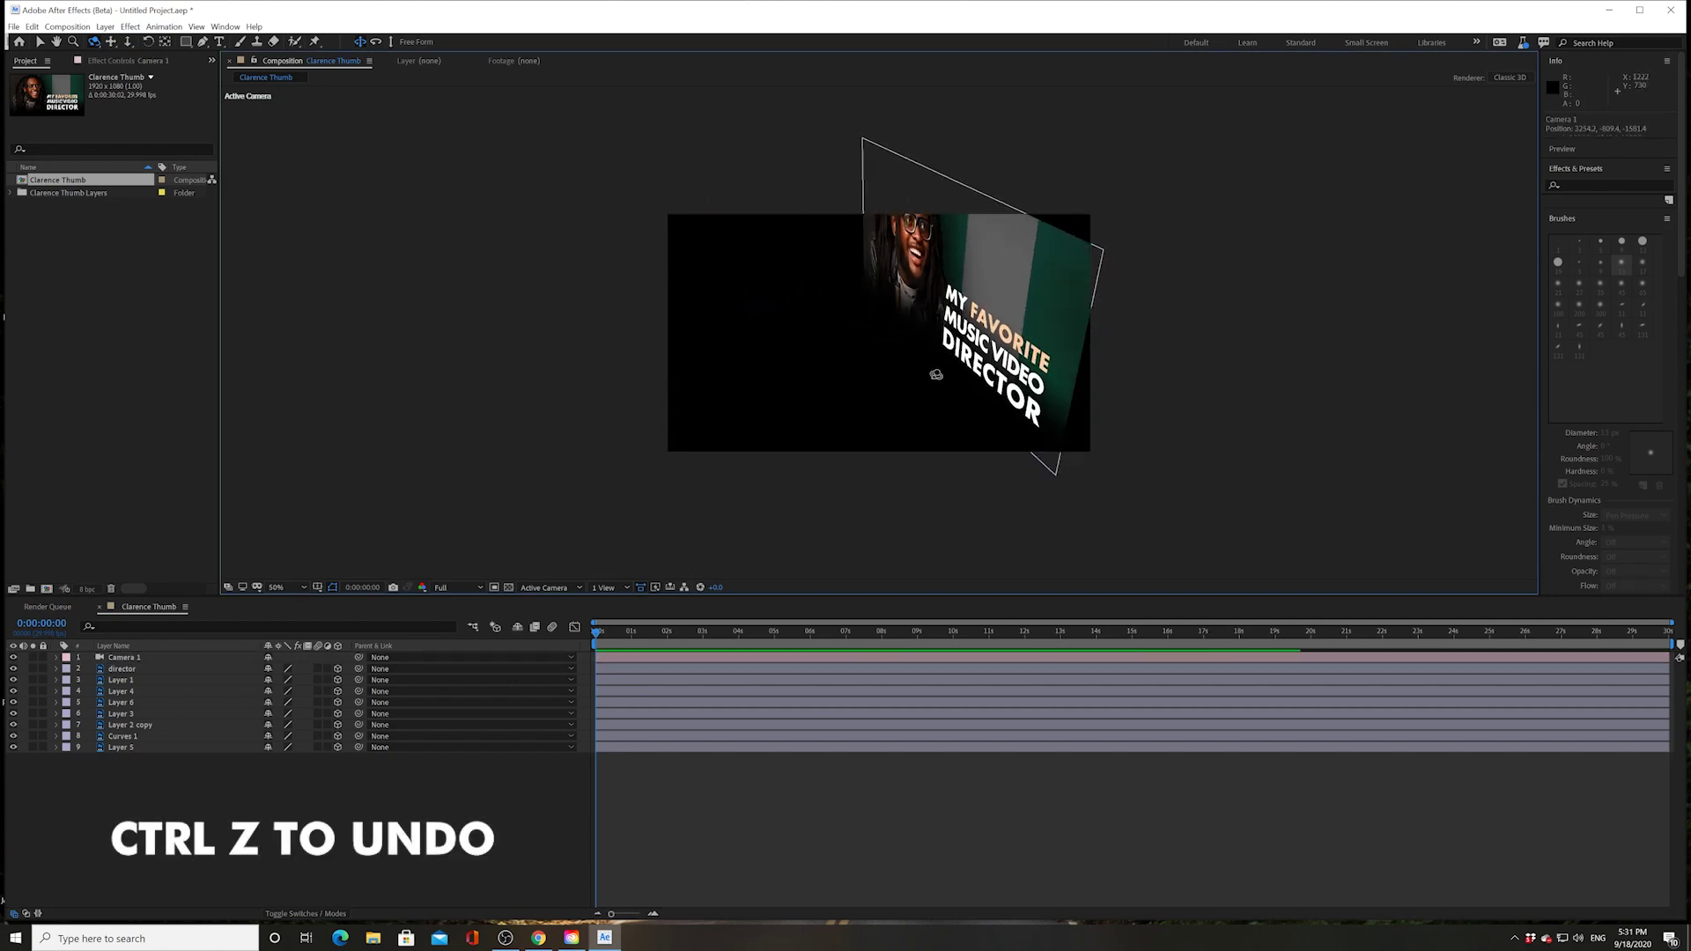
key(ctrl+z)
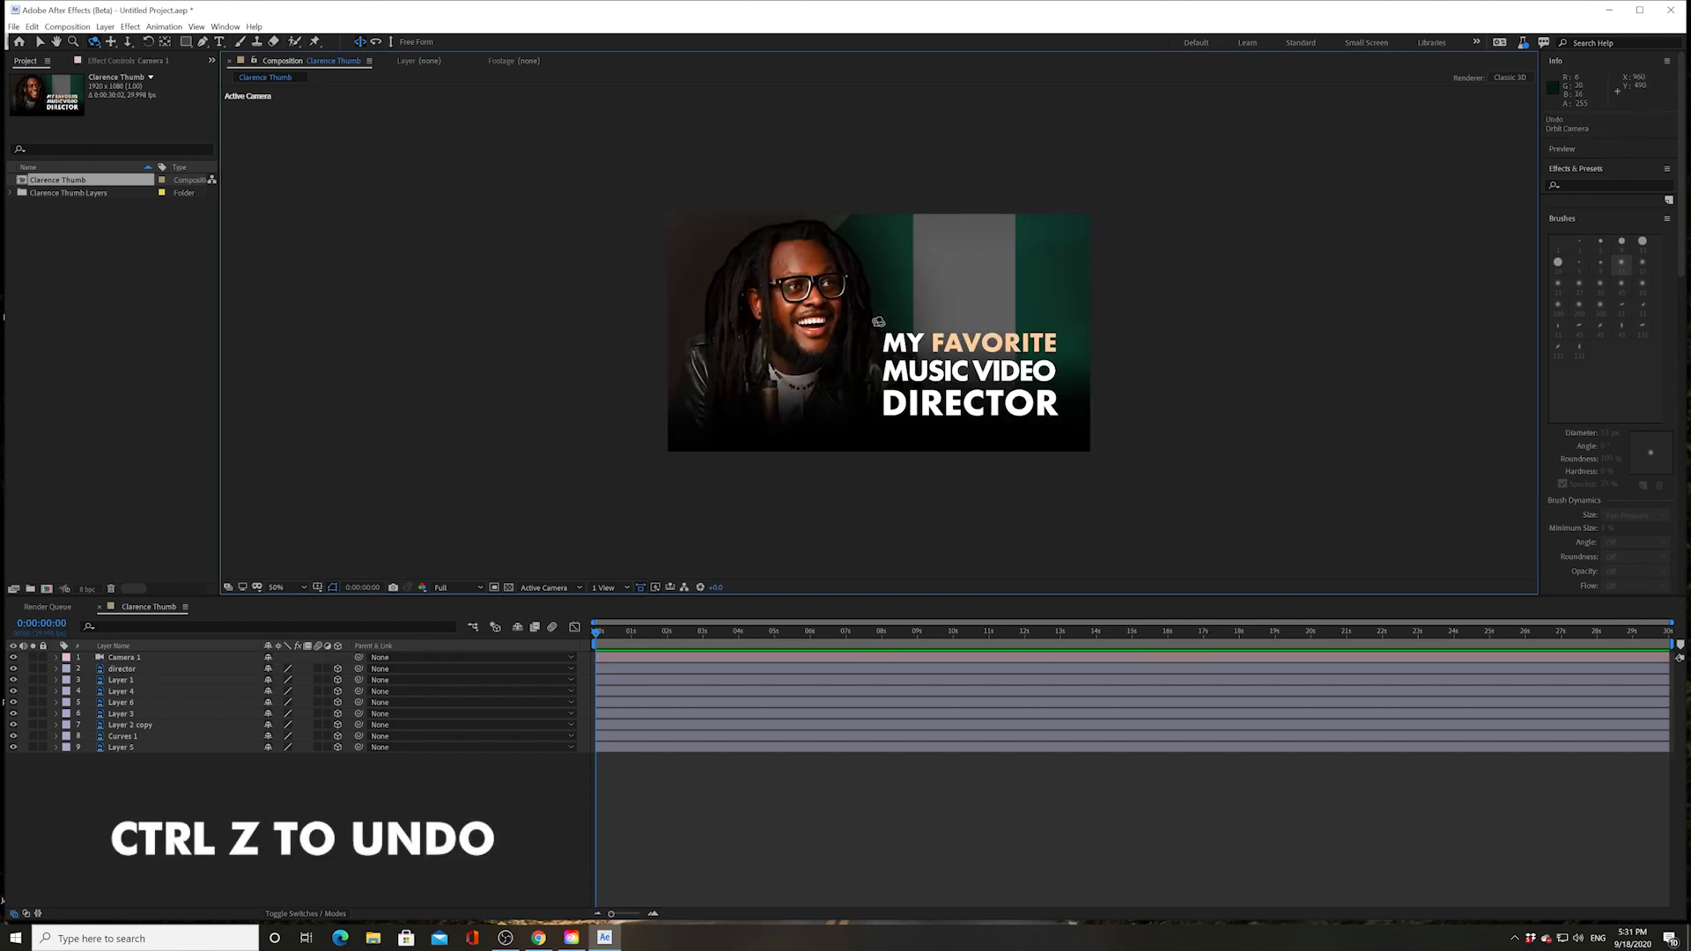
- Orbit Camera 1 to a sideways angle and dolly it farther back
drag(878, 321, 806, 351)
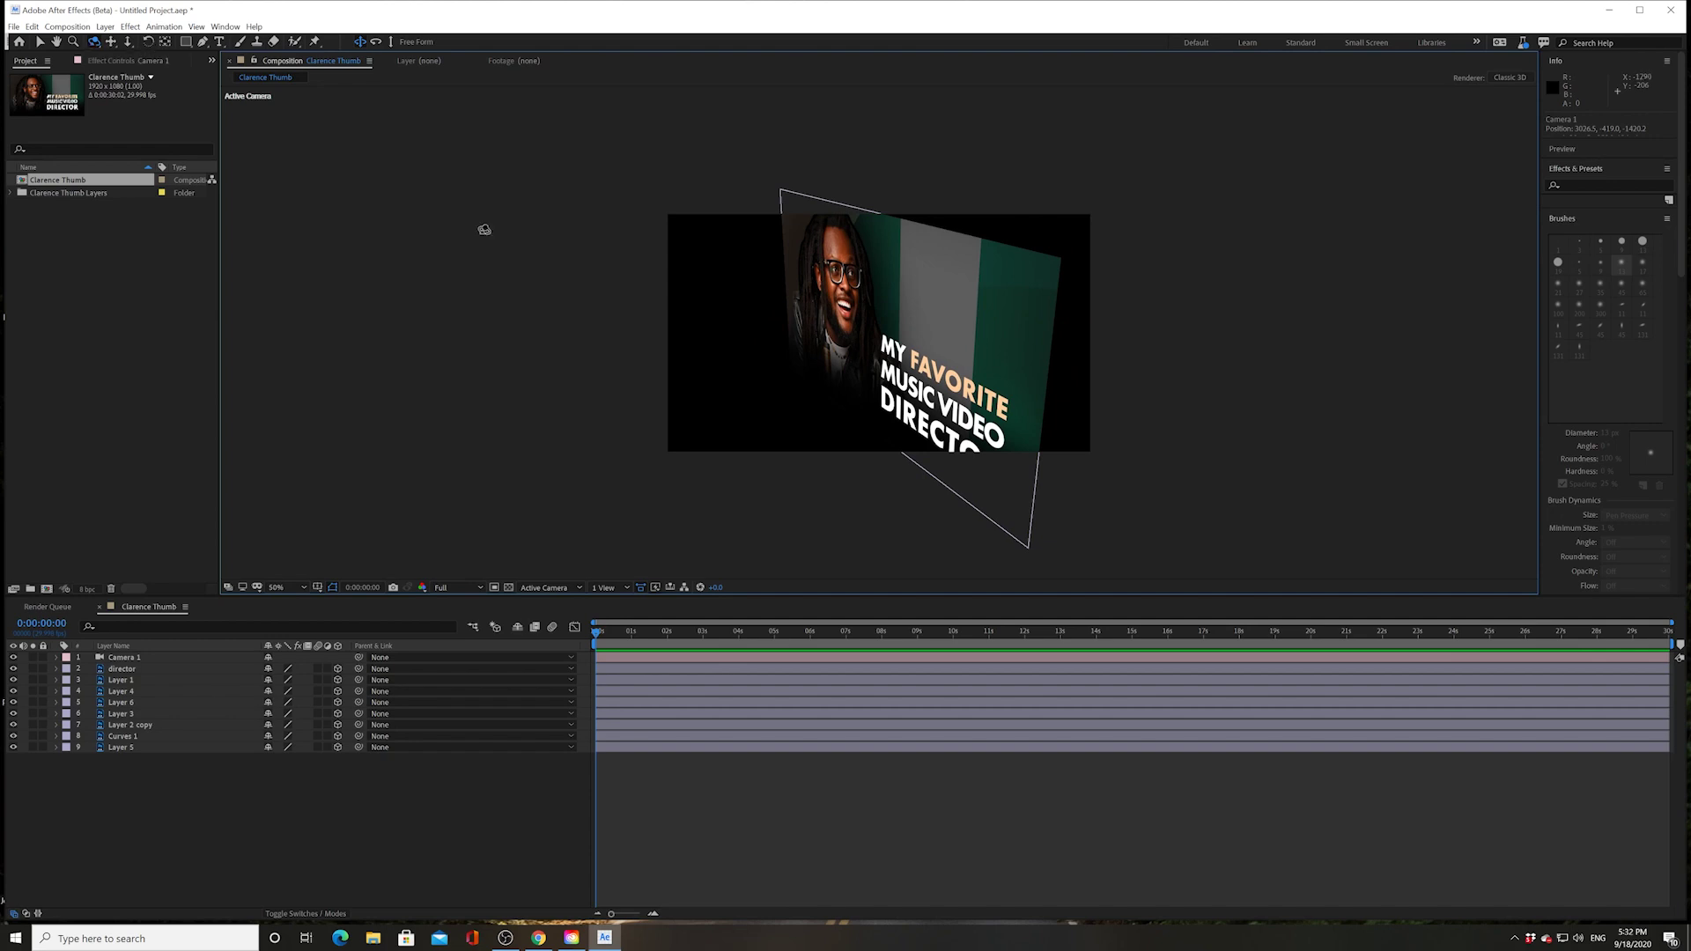
scroll(879, 331, down, 6)
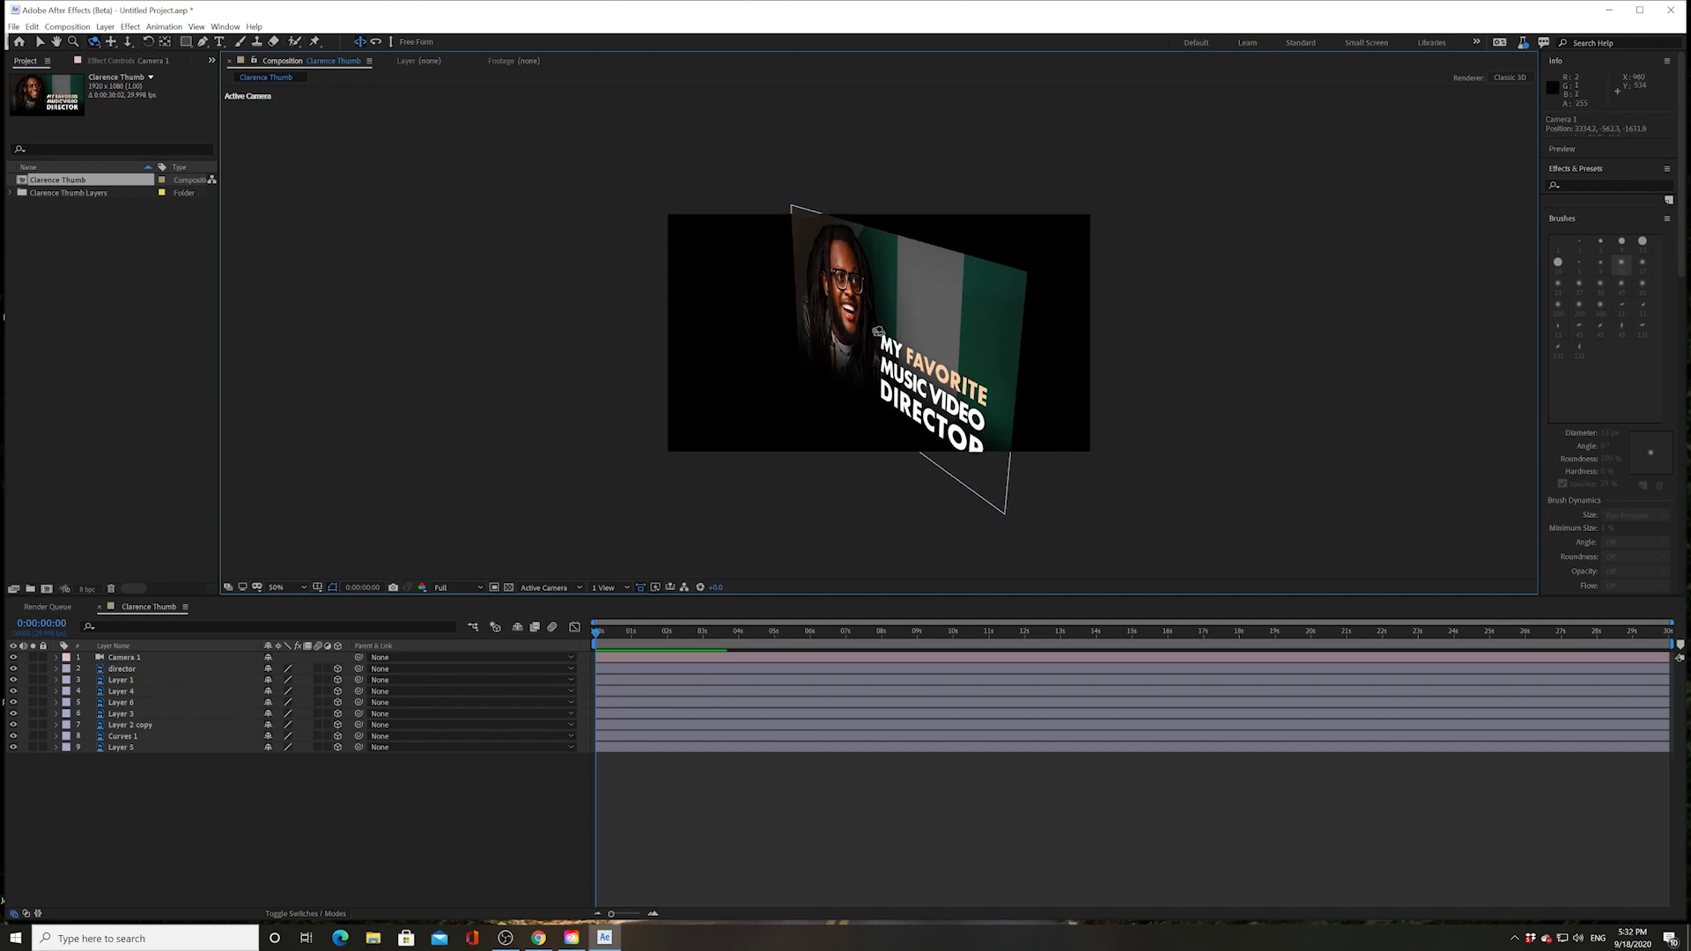
scroll(878, 332, down, 2)
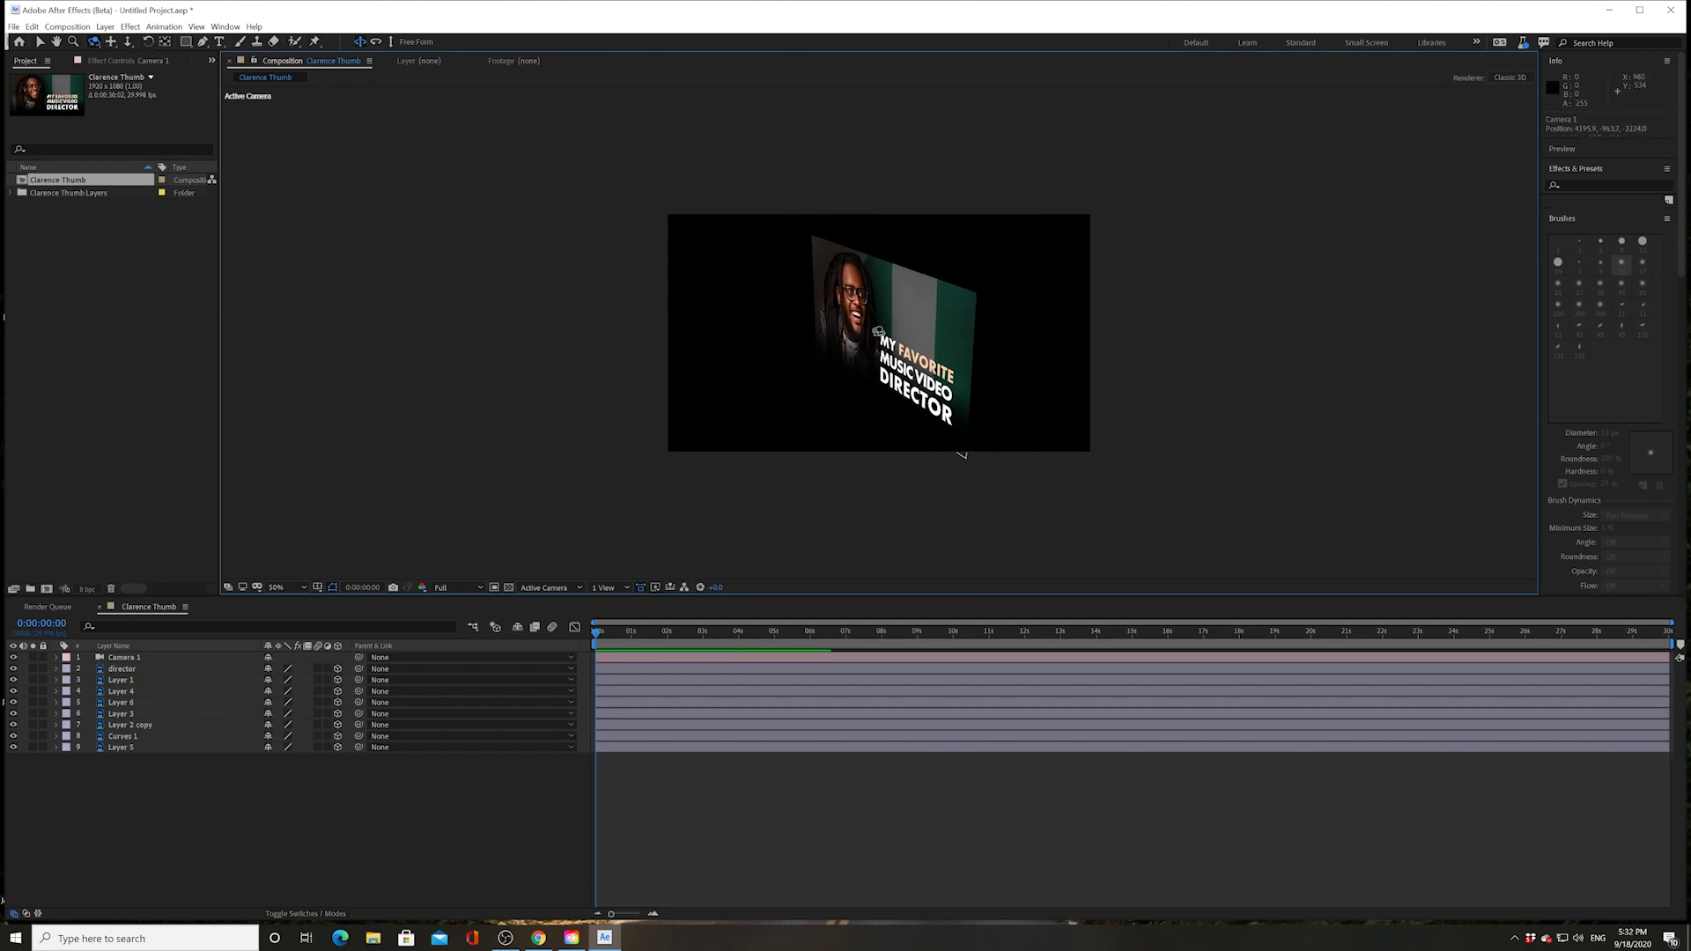
click(114, 670)
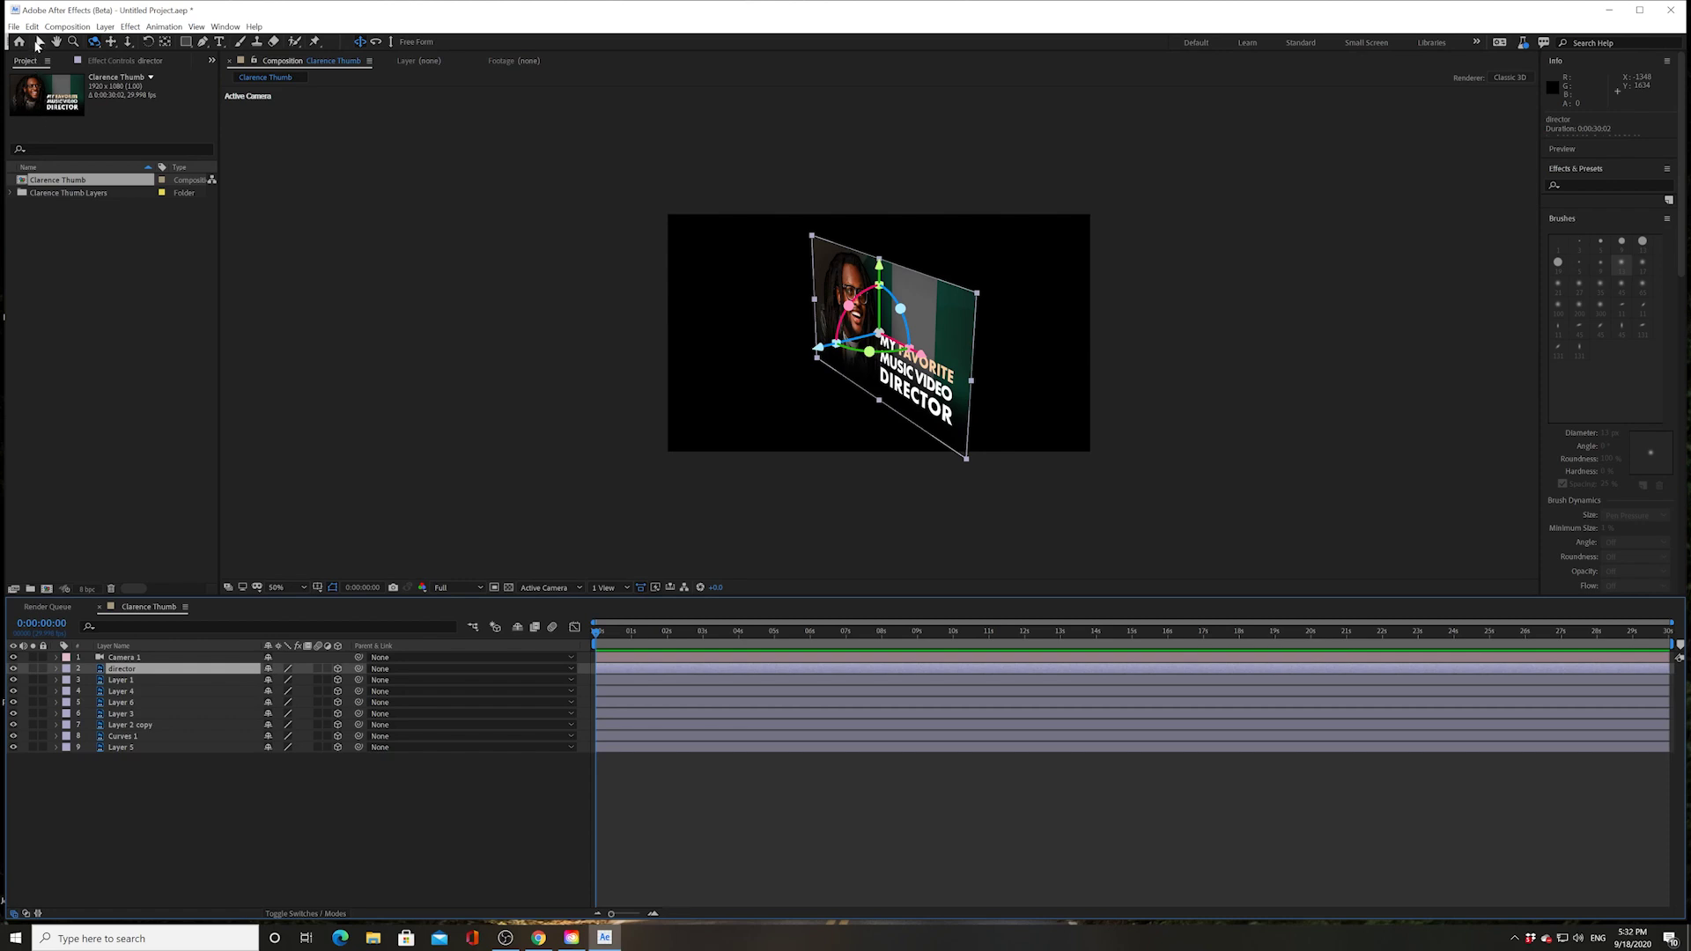
- Push the director text back in depth and raise it slightly
click(38, 43)
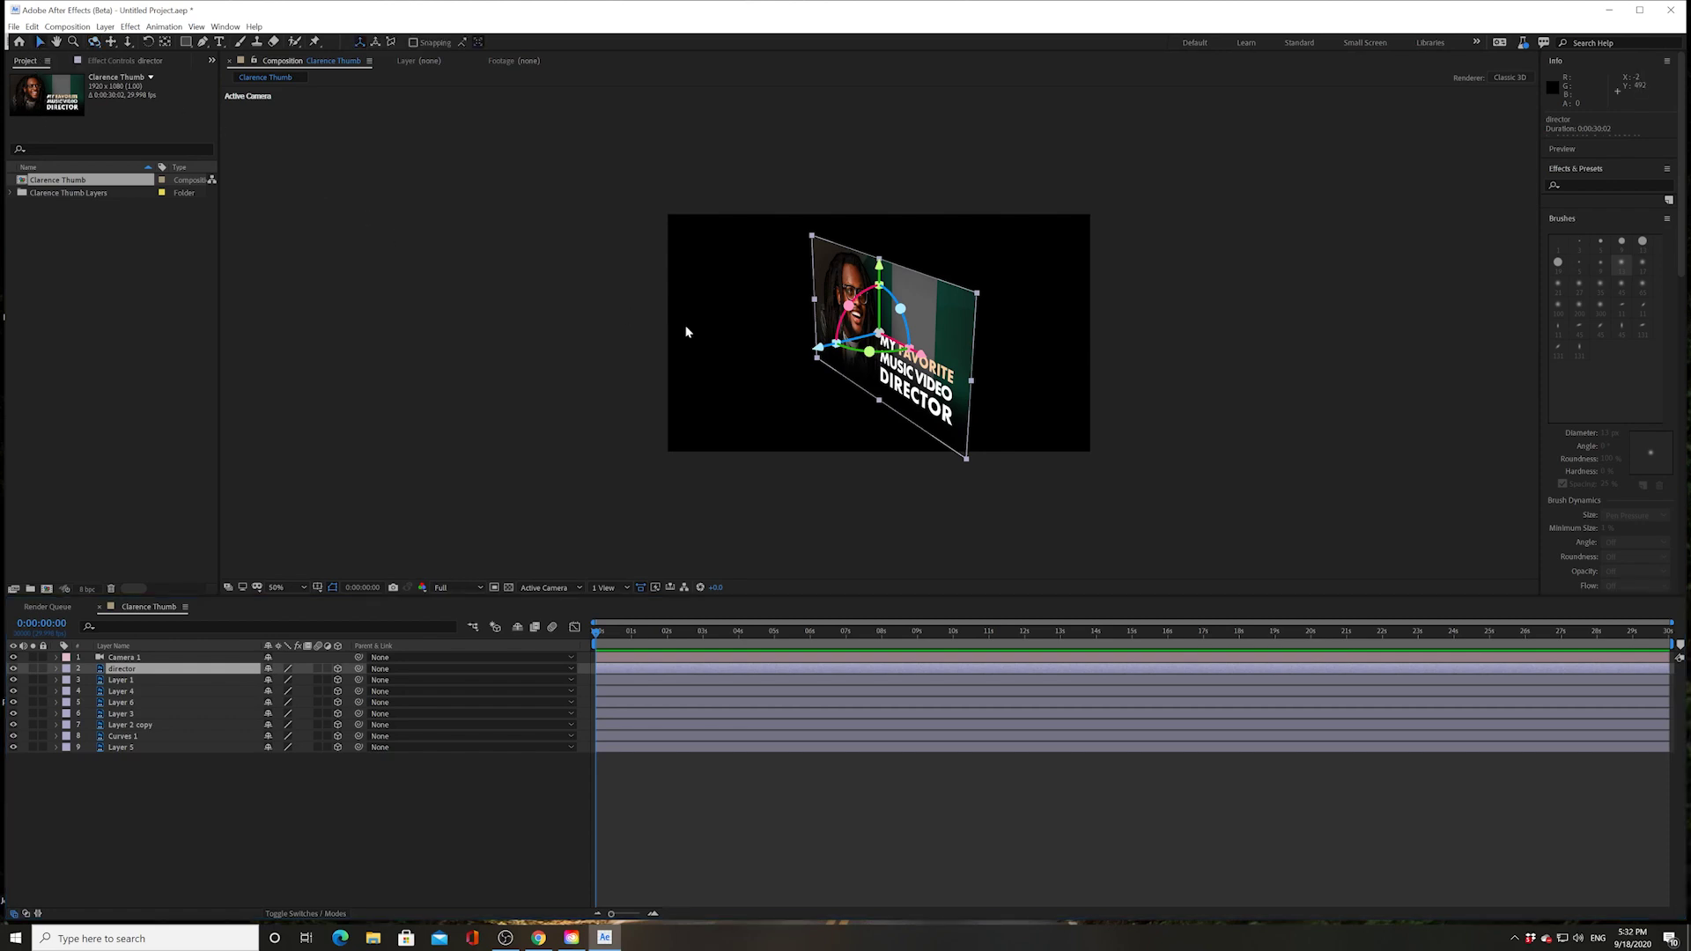
drag(819, 352, 676, 388)
drag(789, 289, 790, 262)
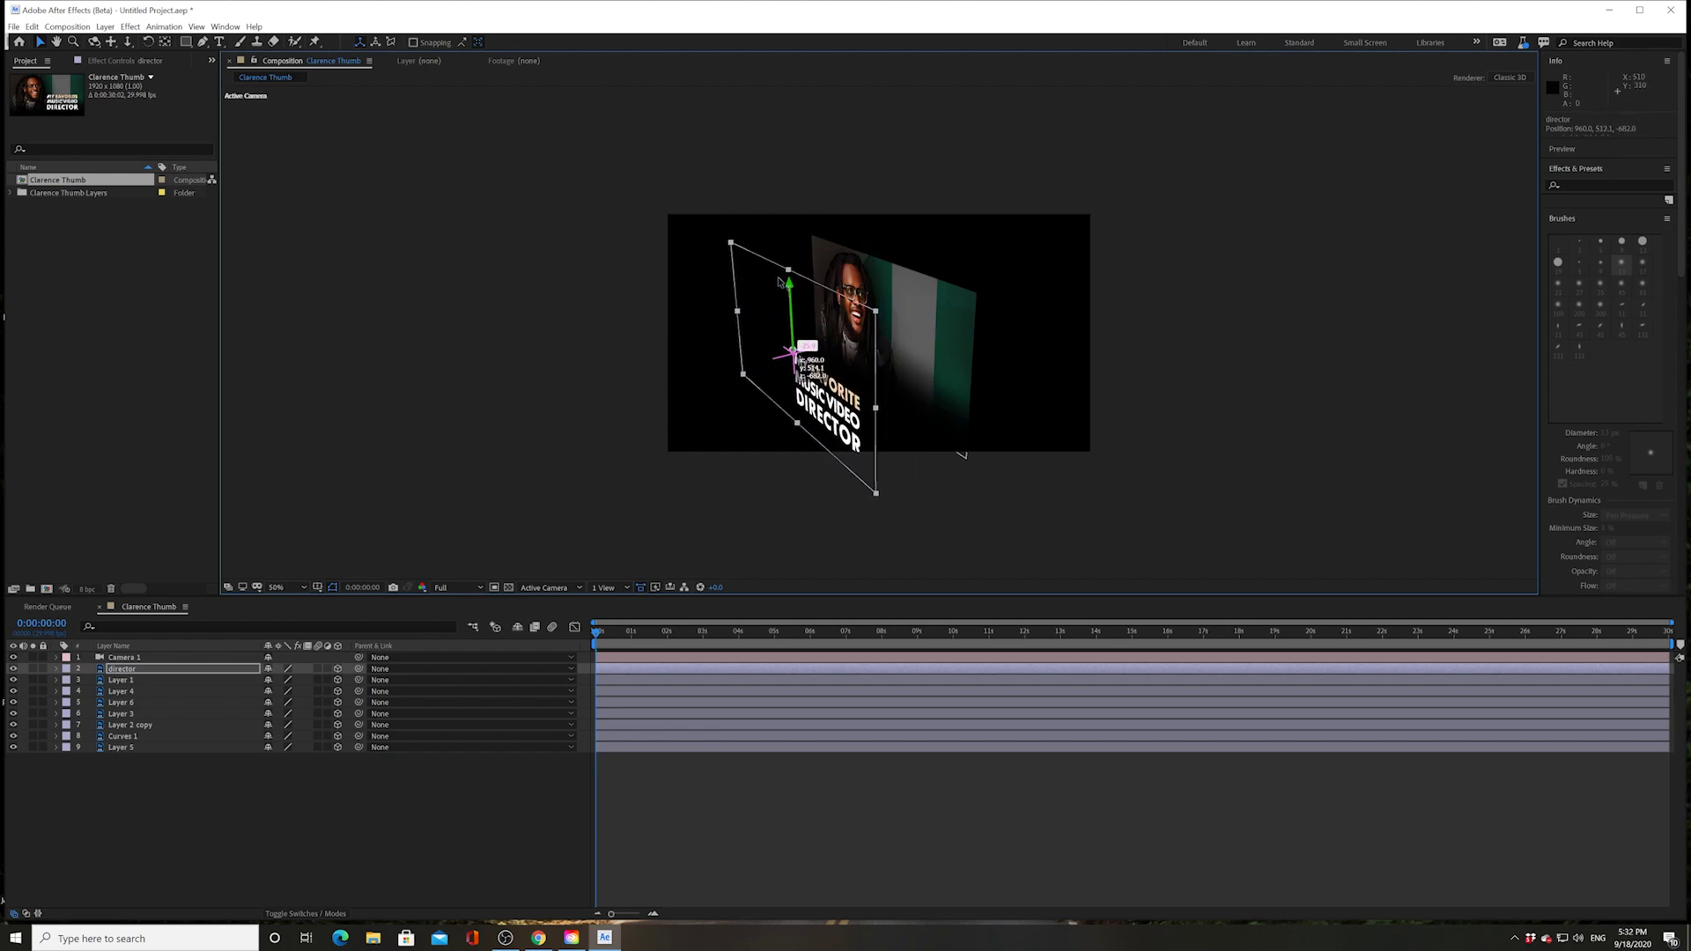
drag(779, 282, 774, 268)
- Push Layer 4 back along its depth axis
key(ctrl+Down)
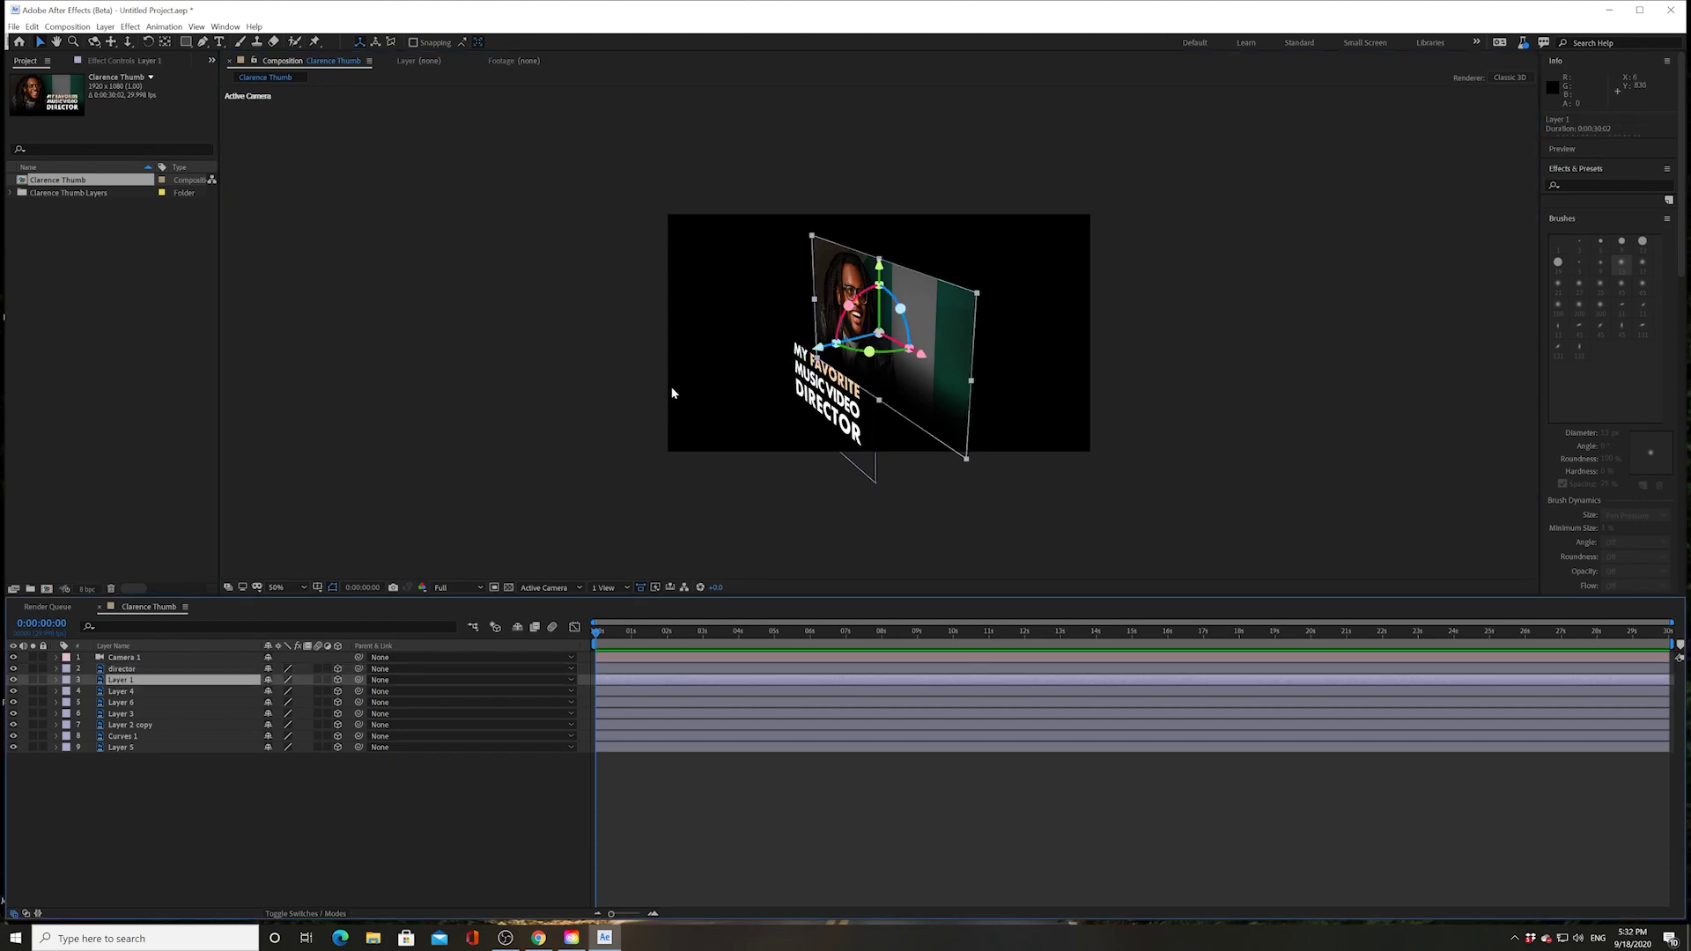
key(ctrl+Down)
mouse_move(782, 363)
mouse_down()
mouse_move(750, 370)
mouse_move(772, 360)
mouse_up()
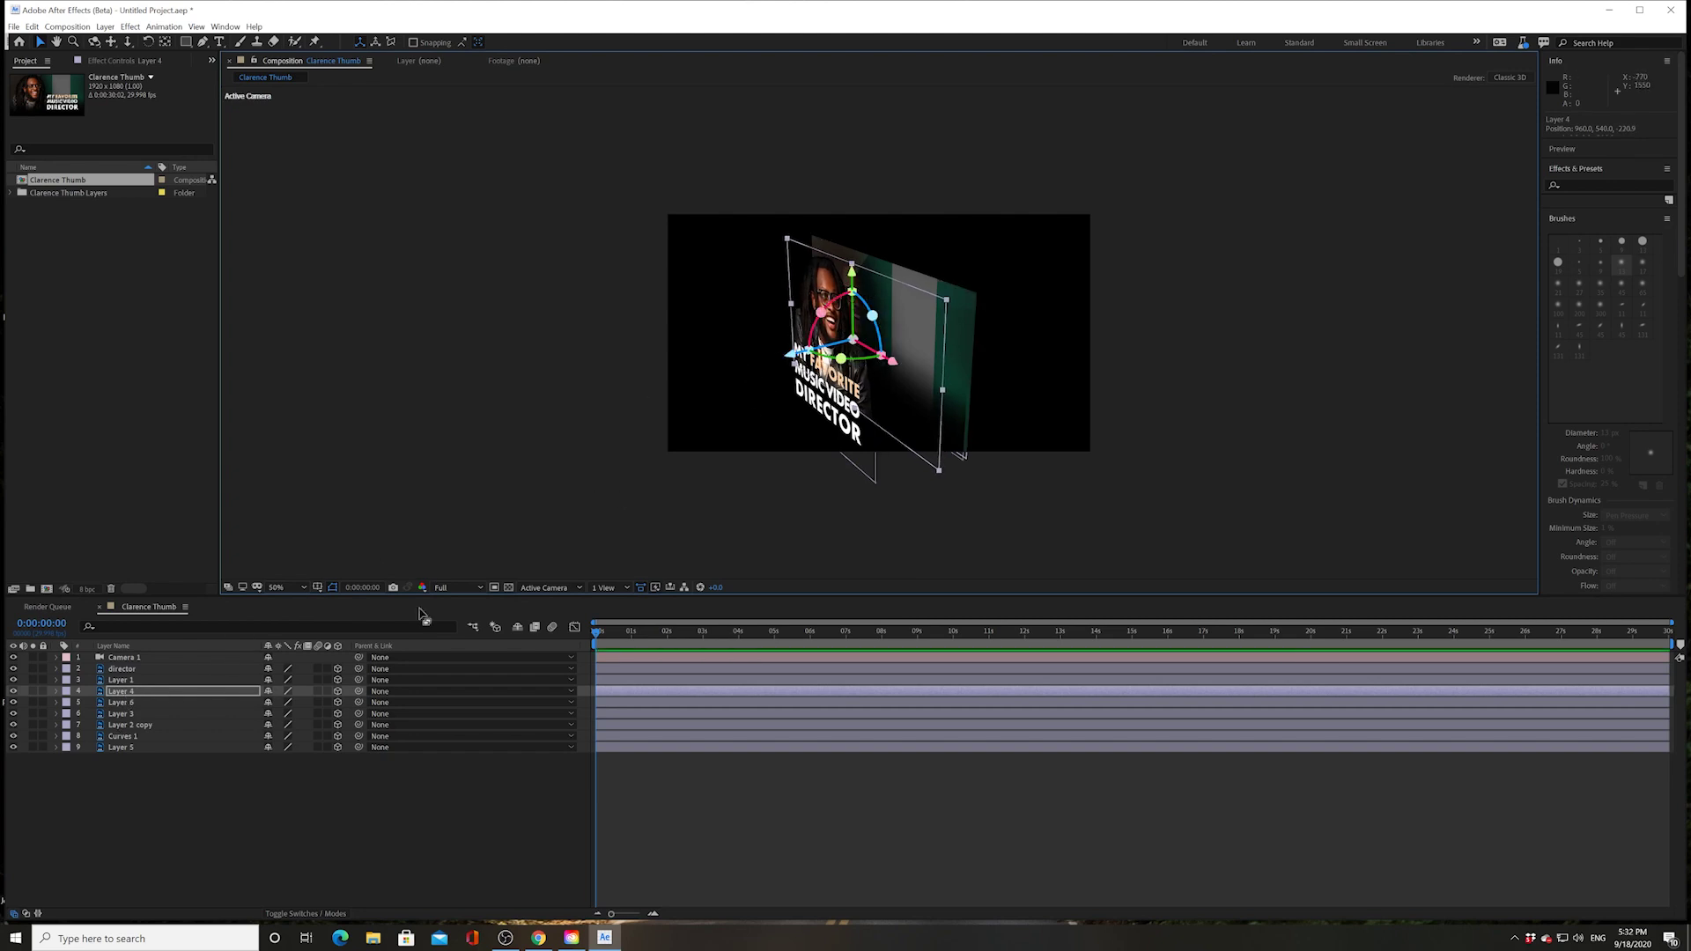
- Readjust the director text's depth to Z −730.5, ahead of the photo layers
key(ctrl+Up)
key(ctrl+Up)
drag(730, 361, 683, 365)
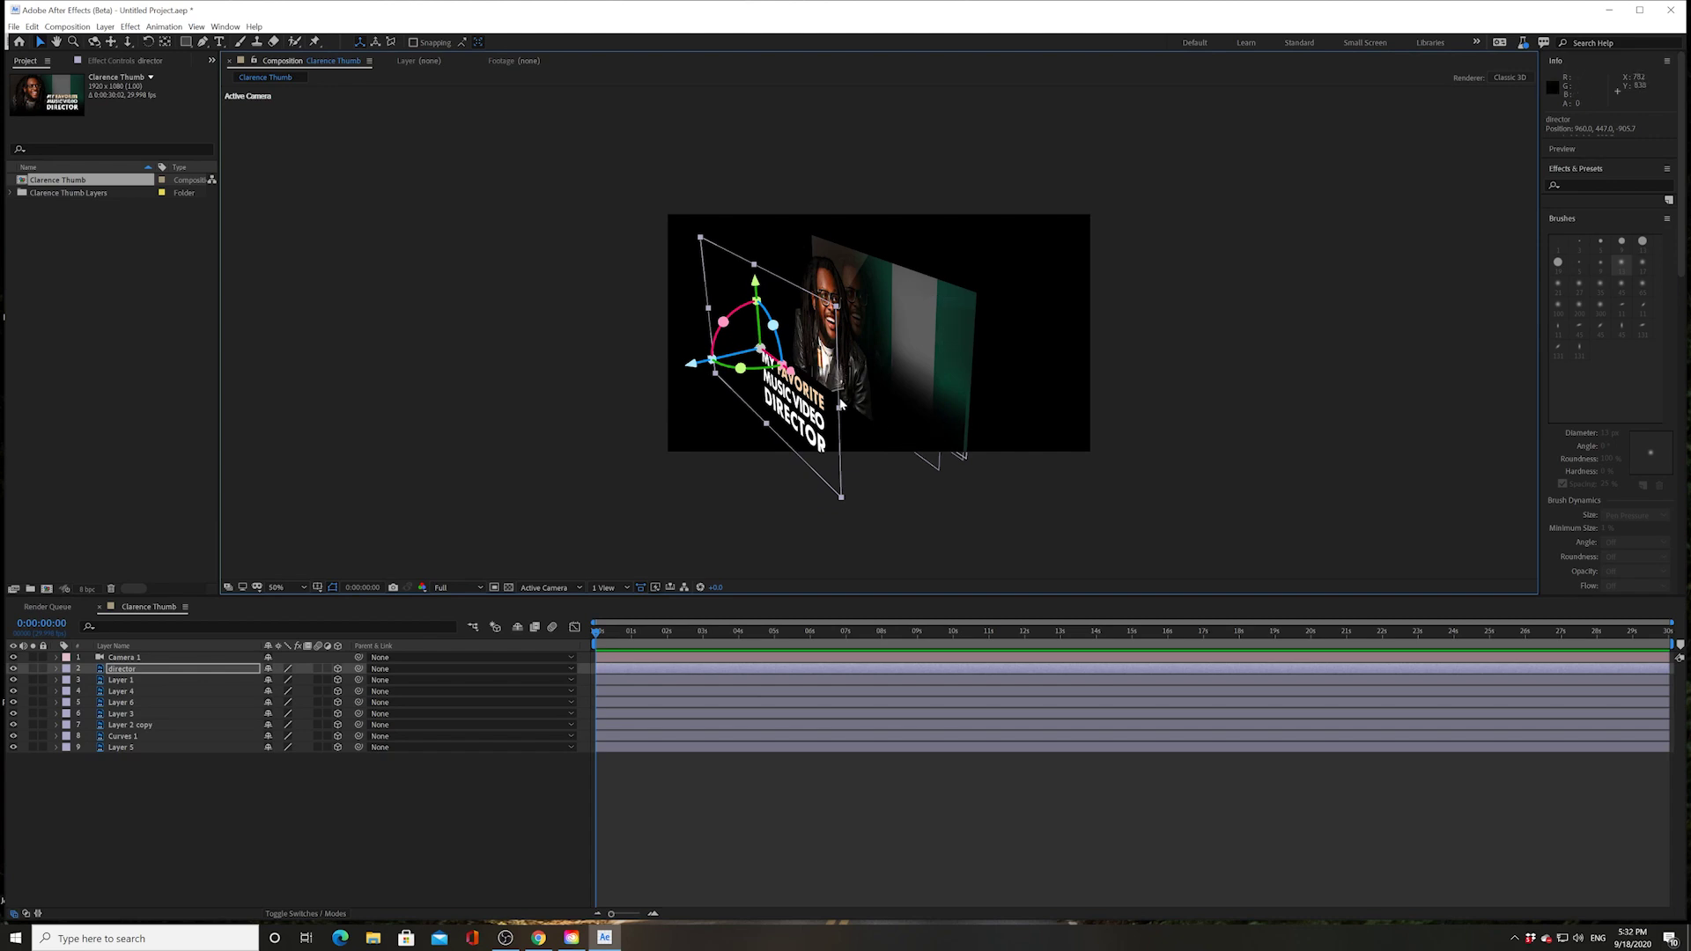
drag(694, 366, 734, 368)
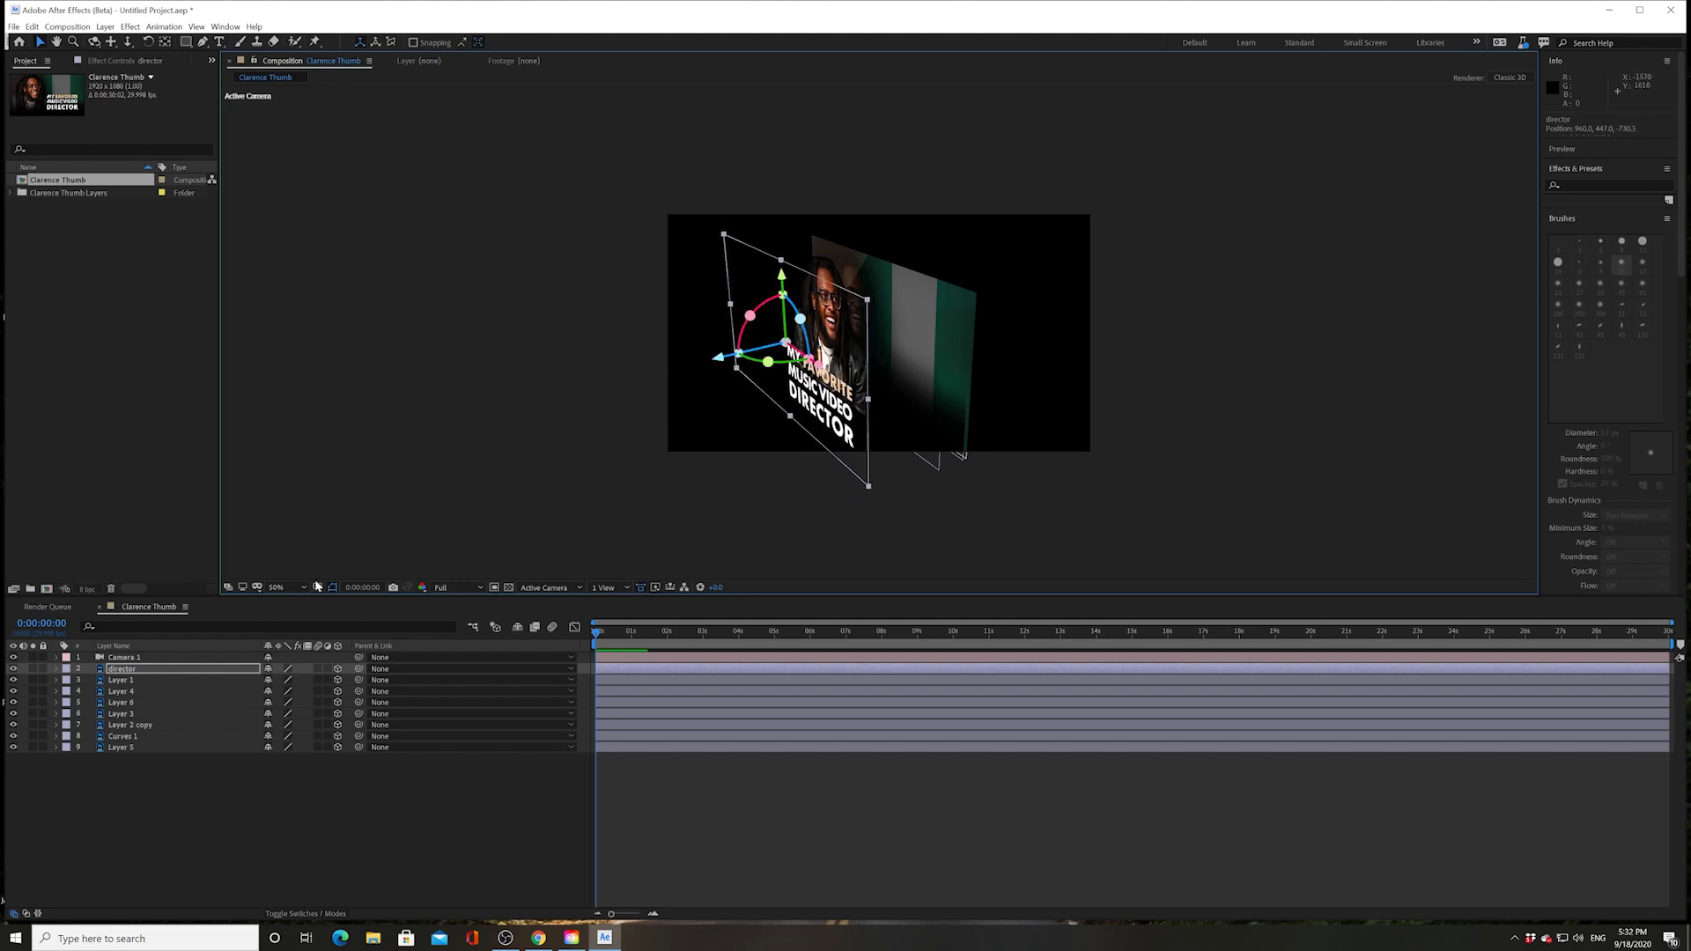
- Set a starting Position keyframe at 0:00 for the director text at Z -847.5
click(56, 670)
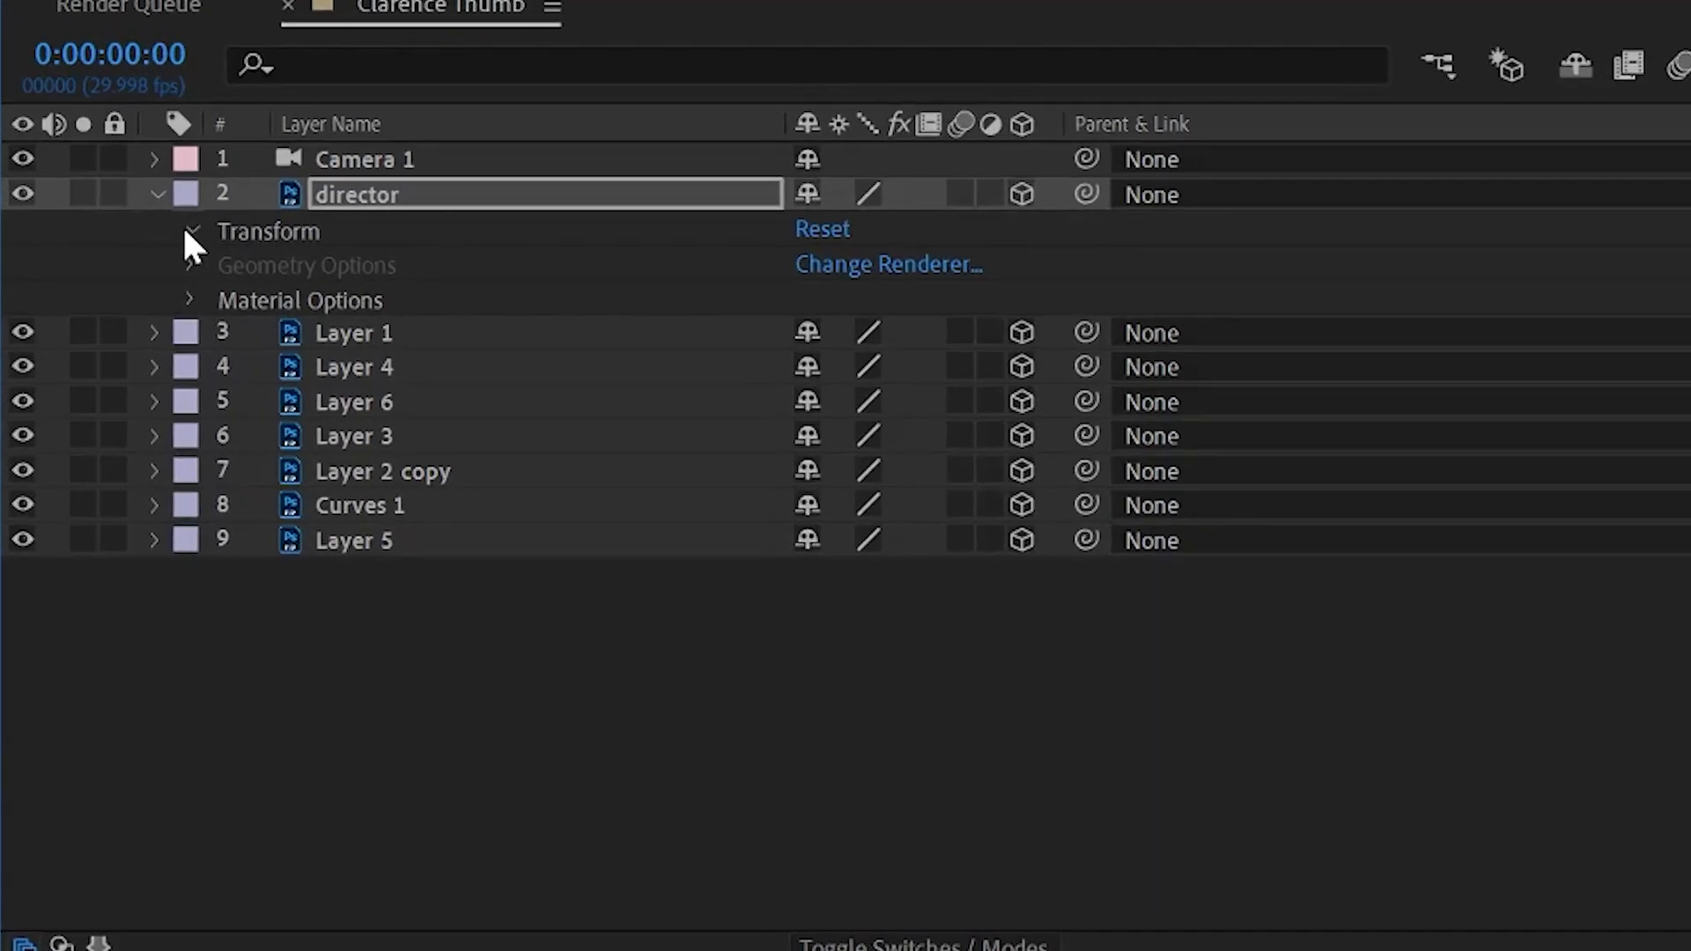
click(62, 684)
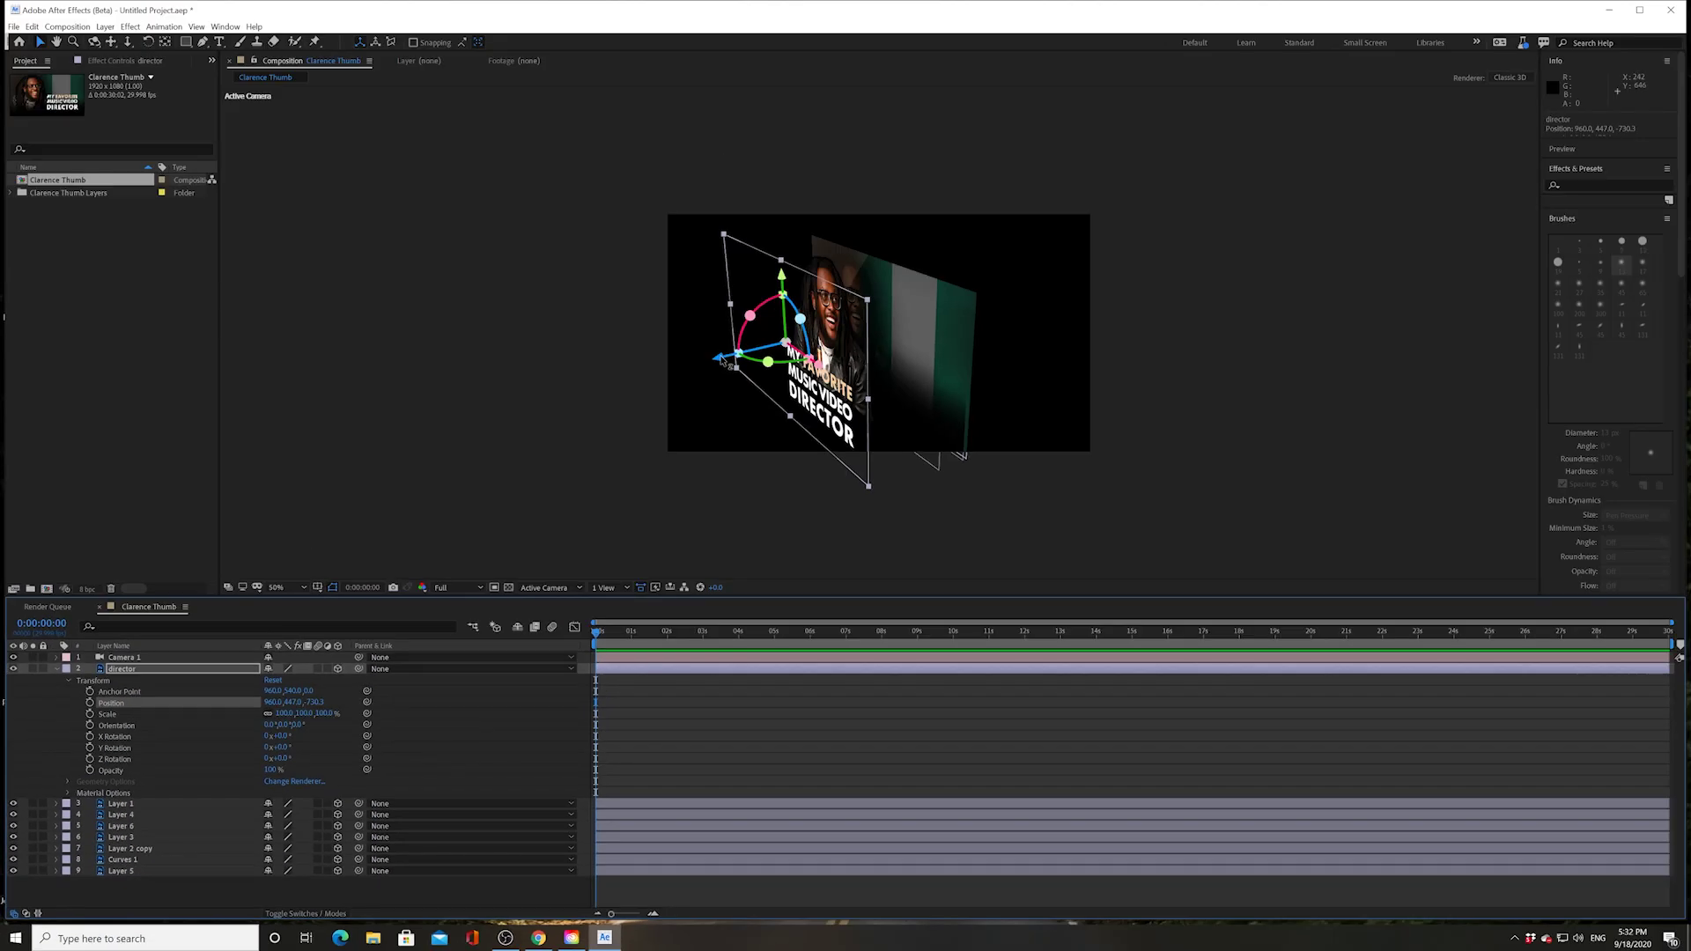
drag(731, 367, 696, 359)
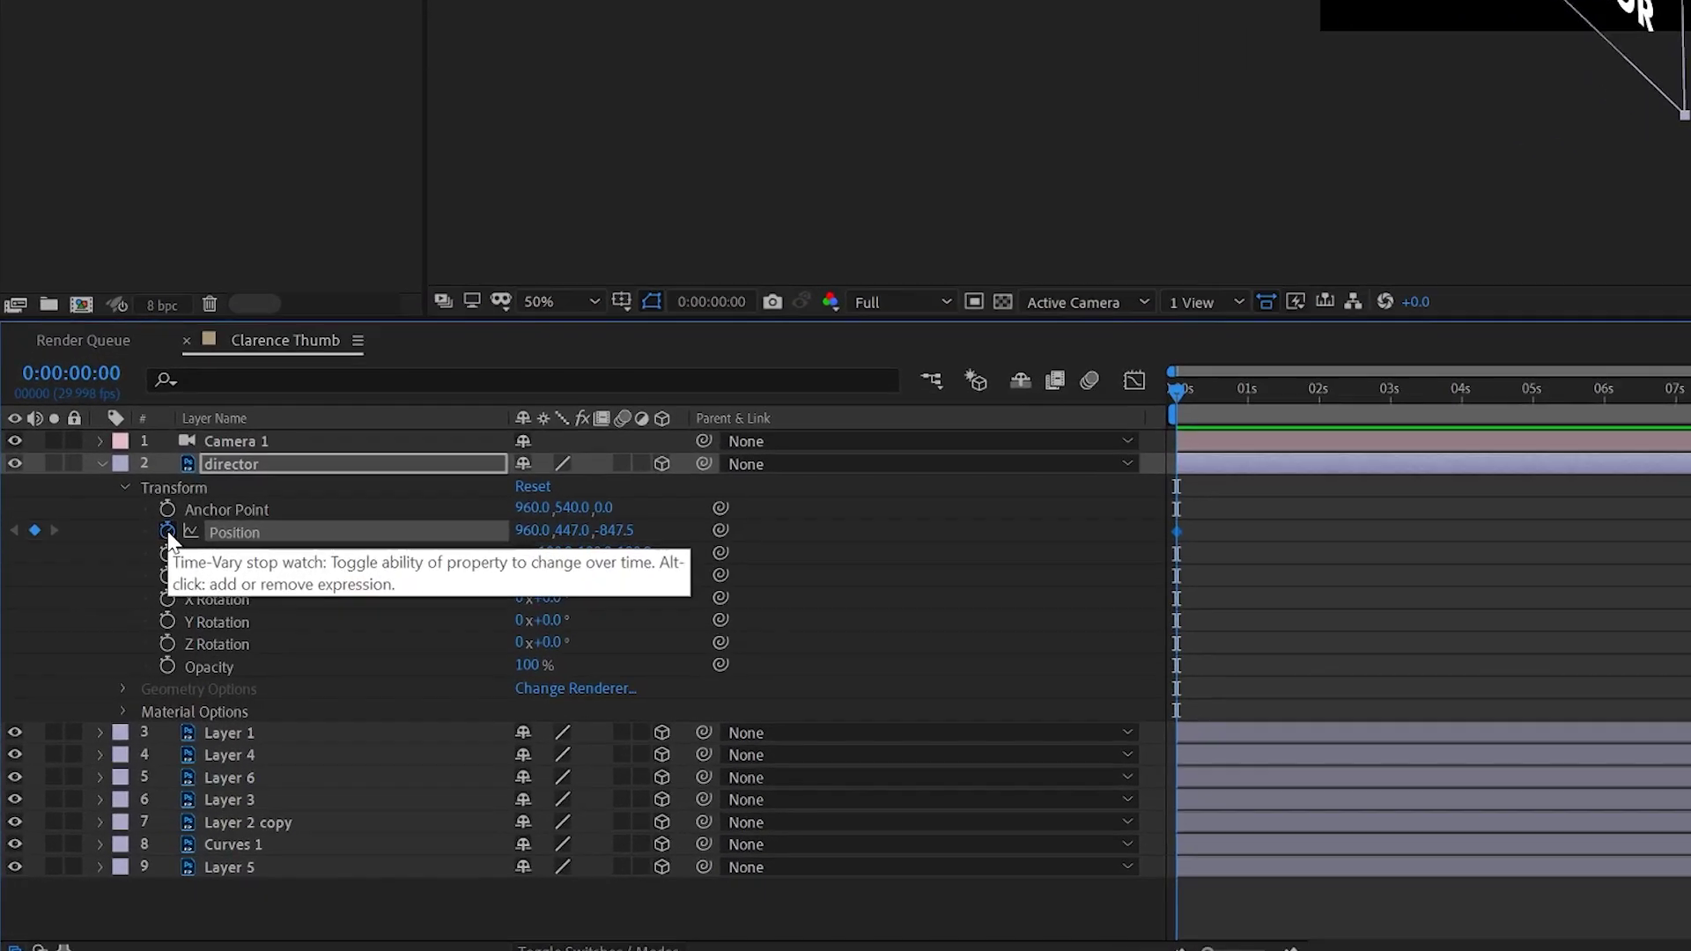
click(99, 684)
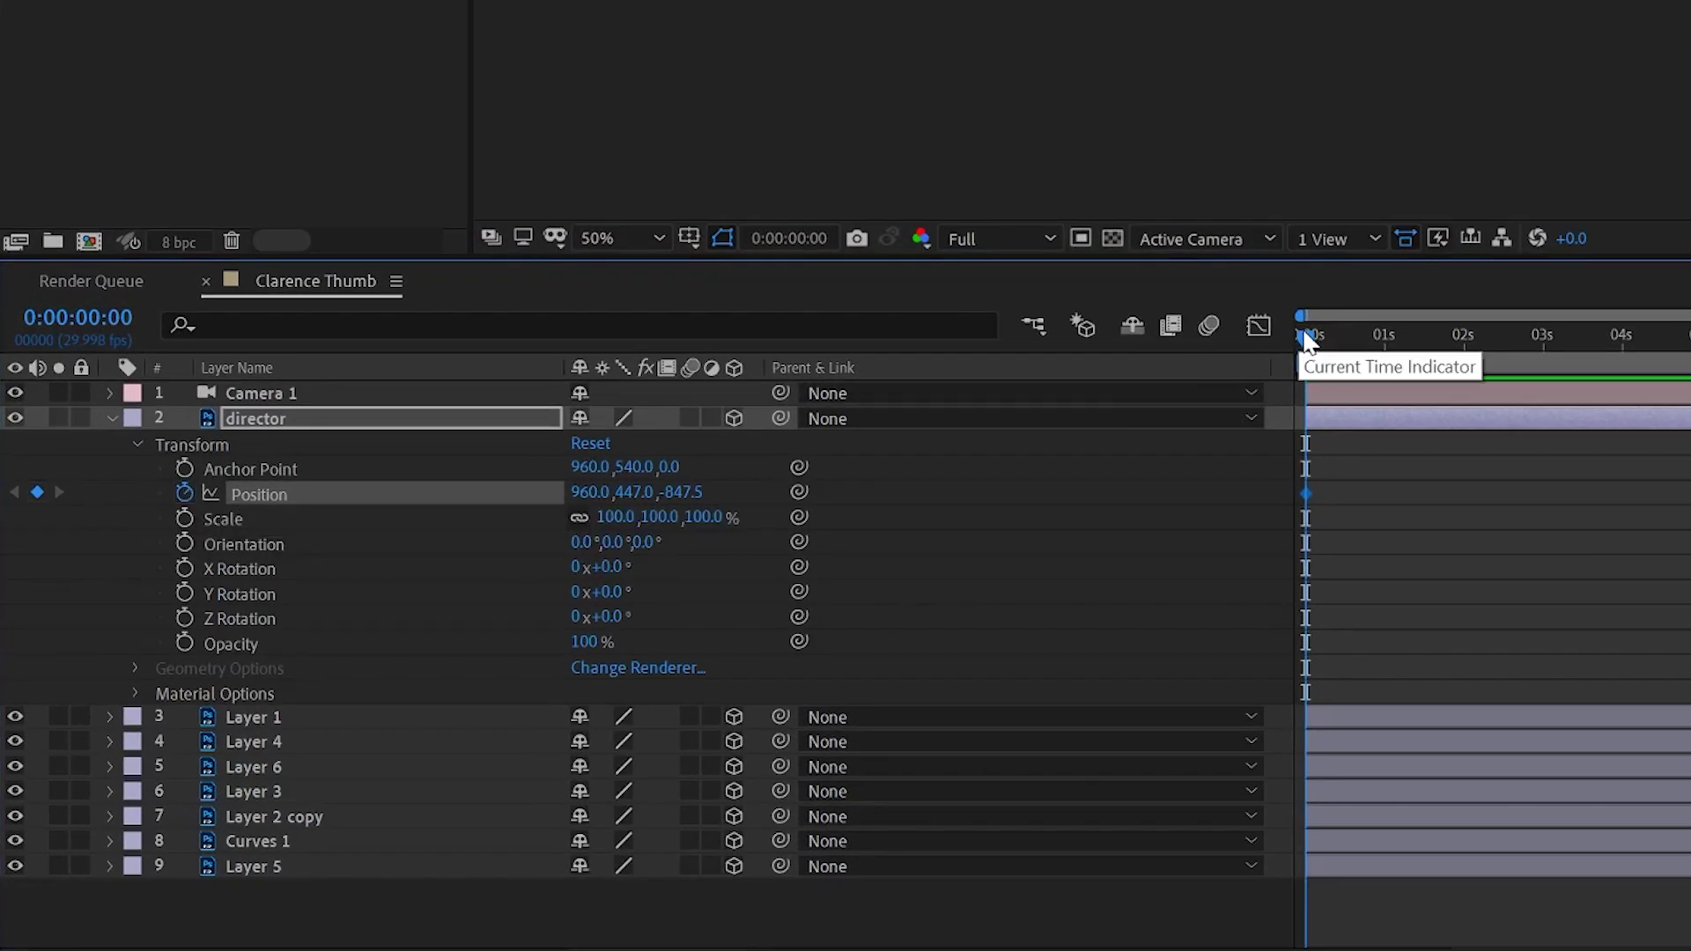
- At 0:00:04:02 push the director text back to Z -1161.3, then preview the animation
drag(1308, 339, 1634, 300)
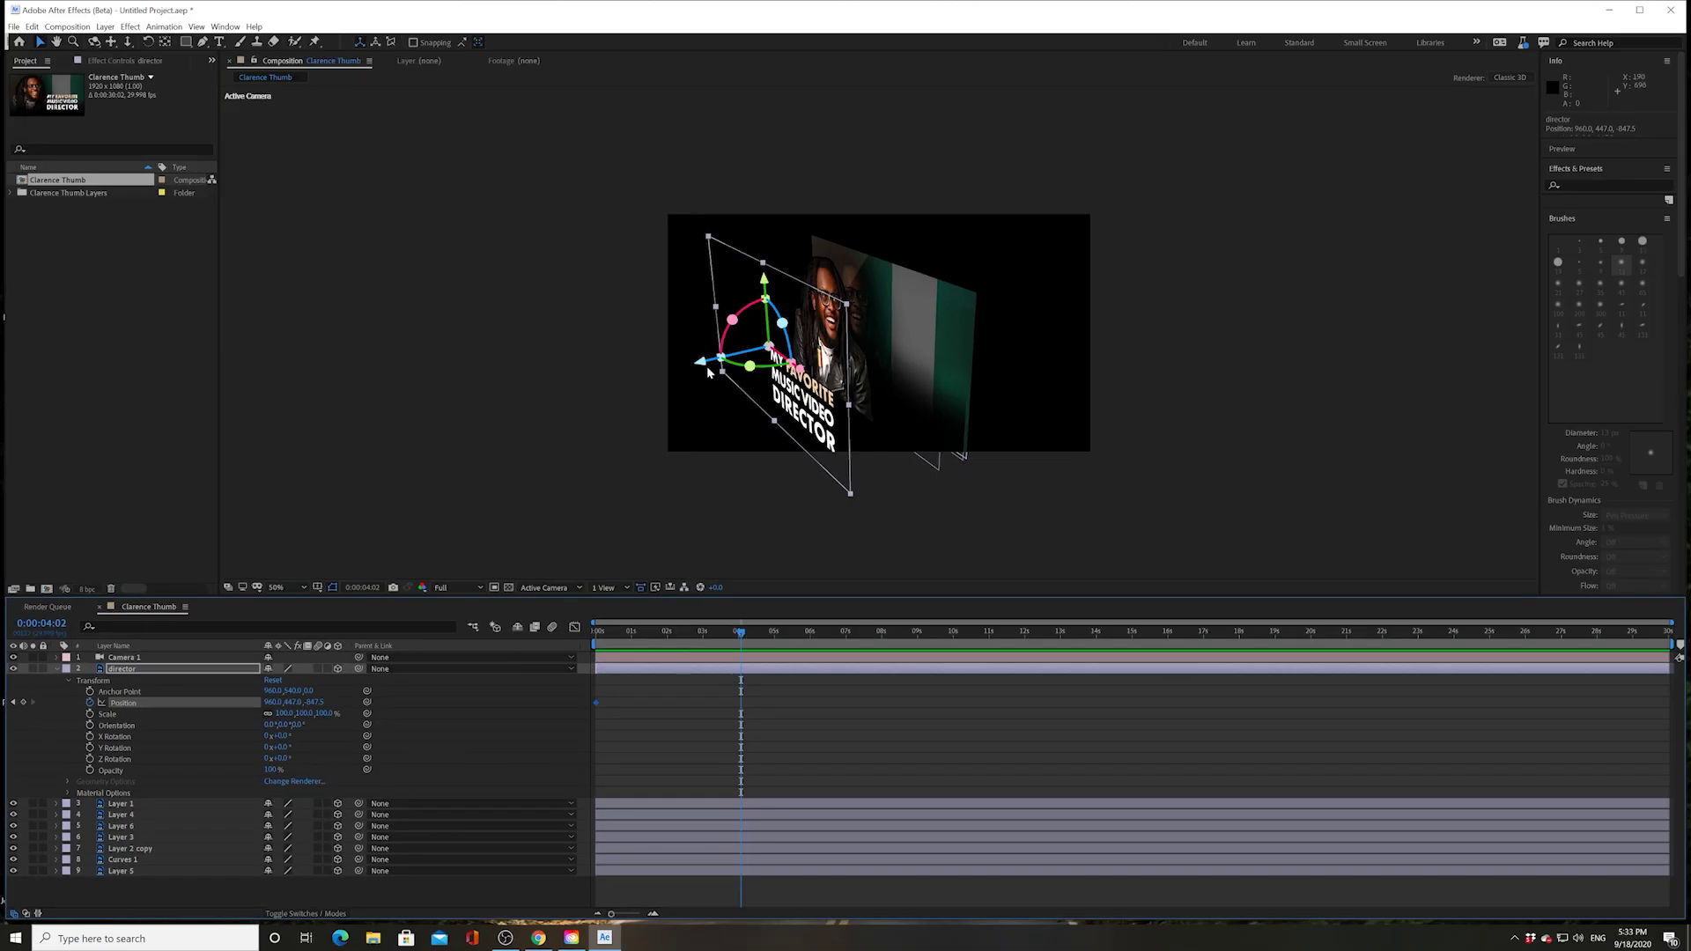
drag(701, 367, 635, 385)
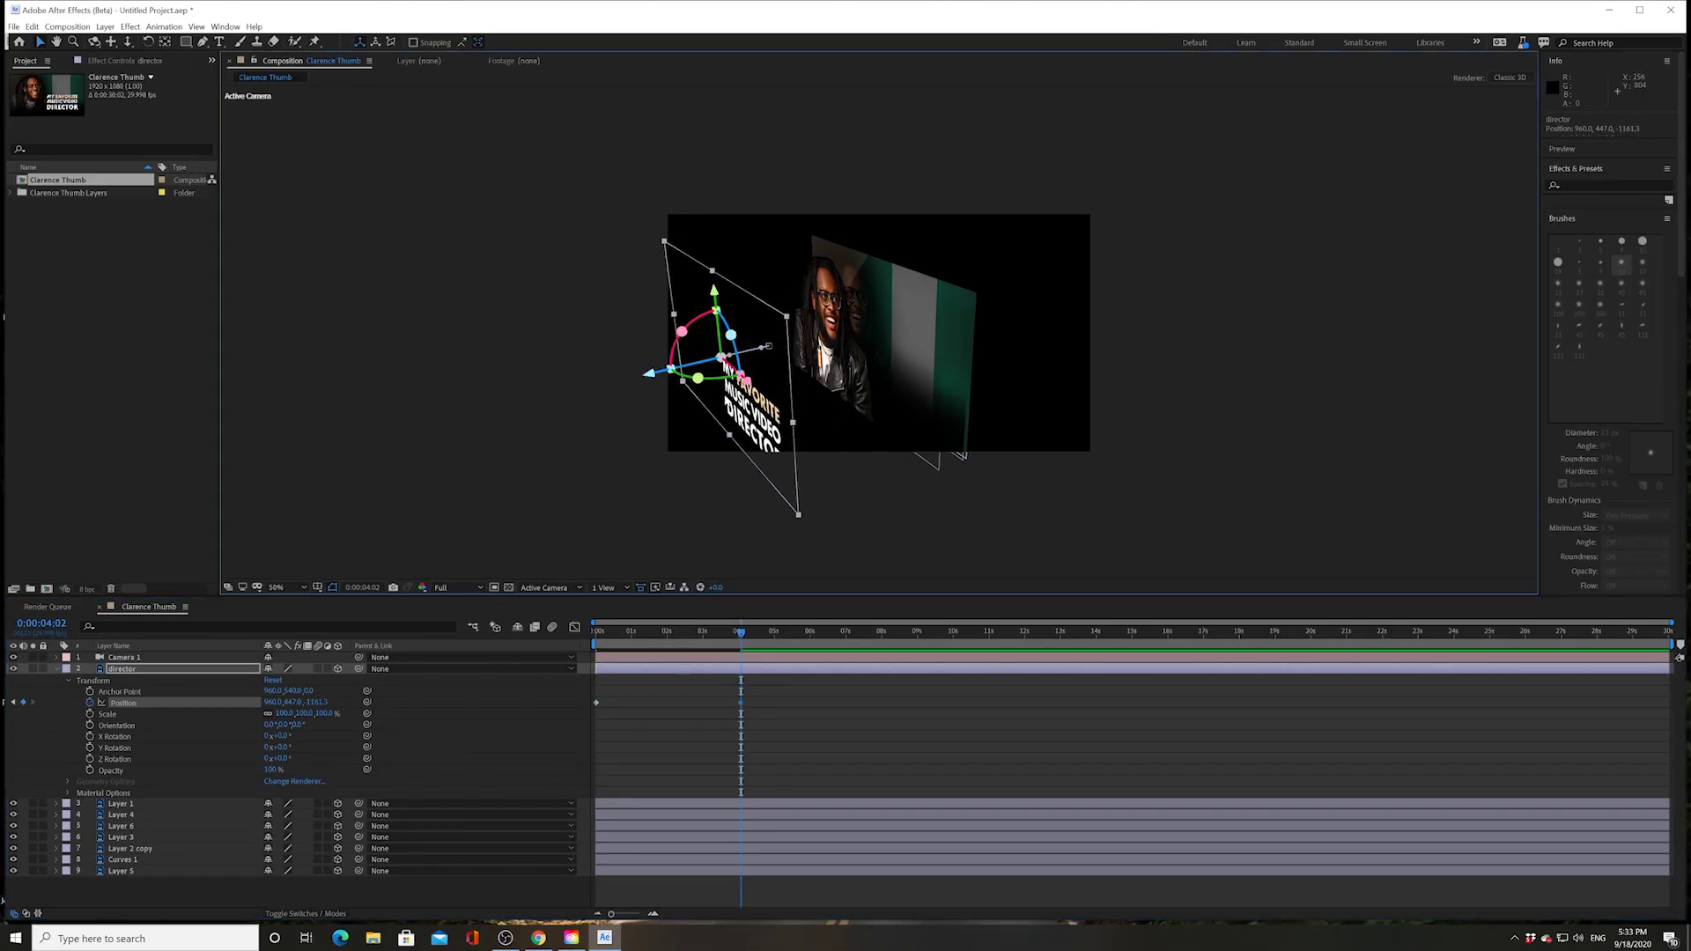
drag(739, 634, 436, 622)
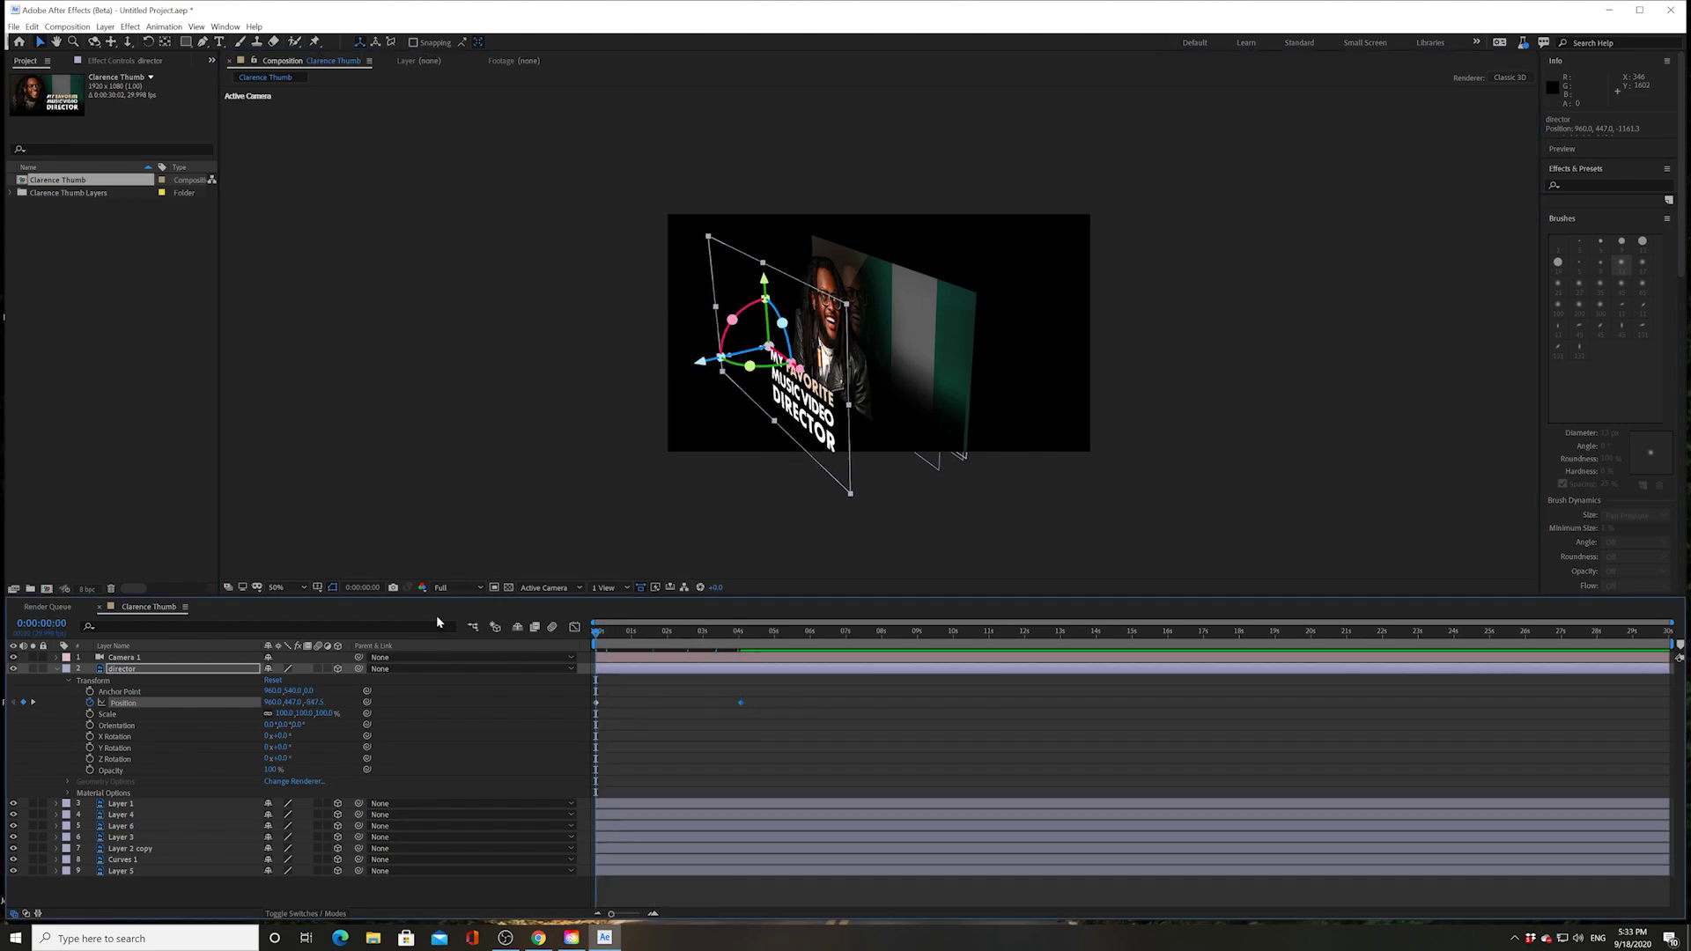
key(space)
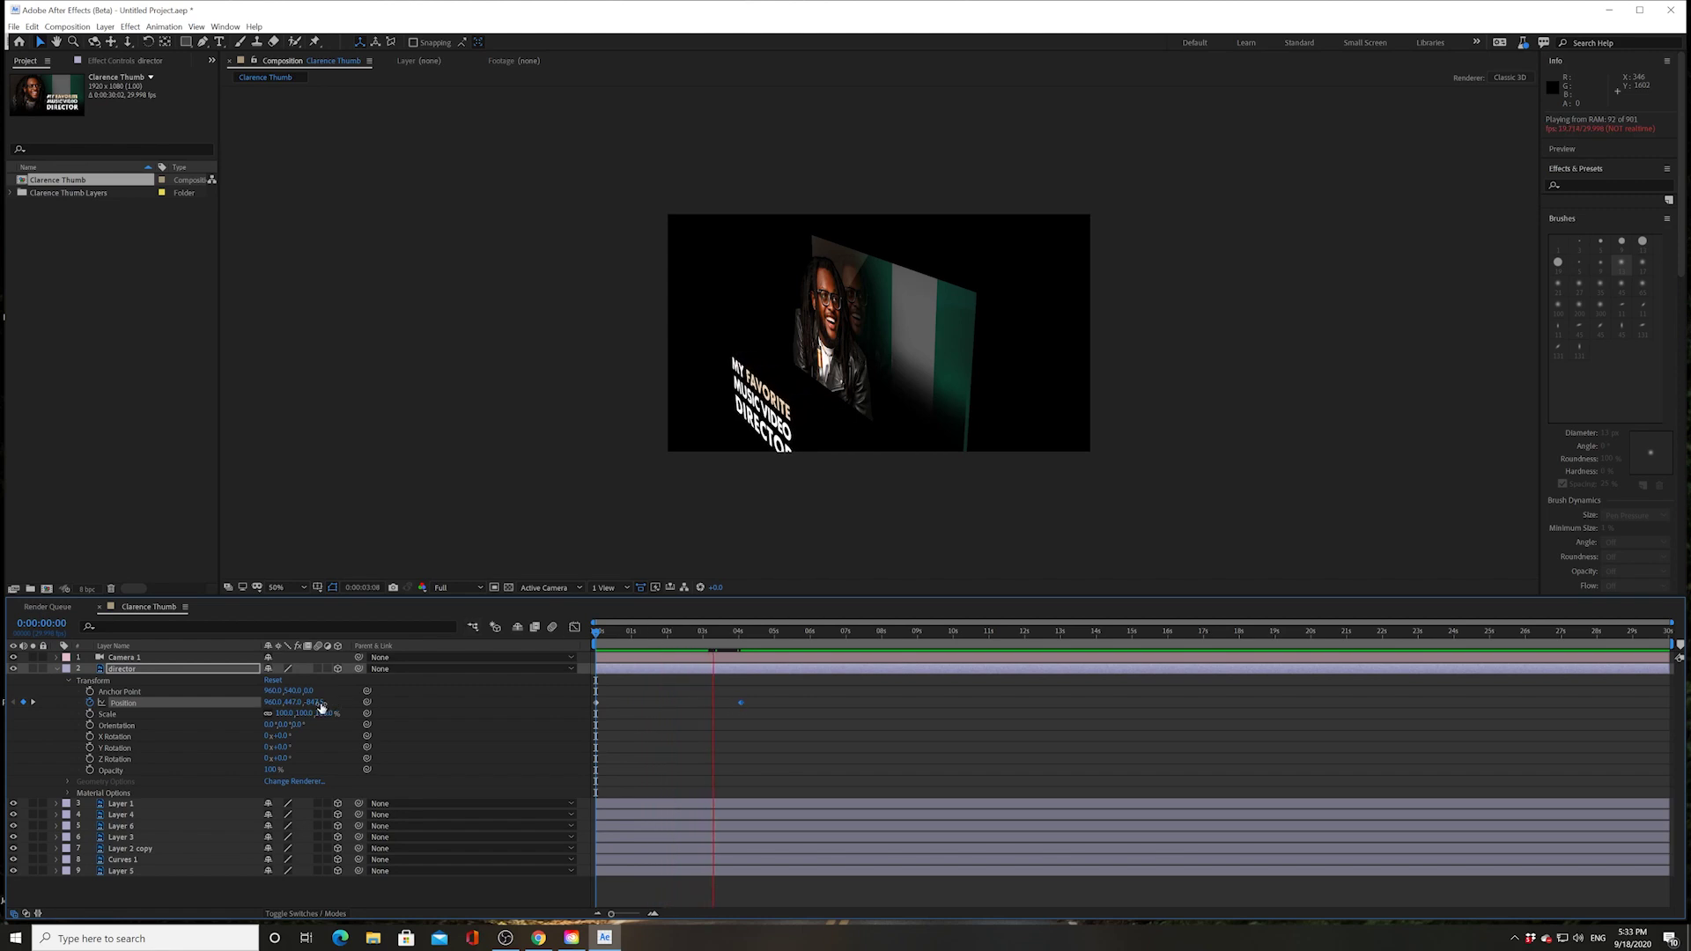
key(space)
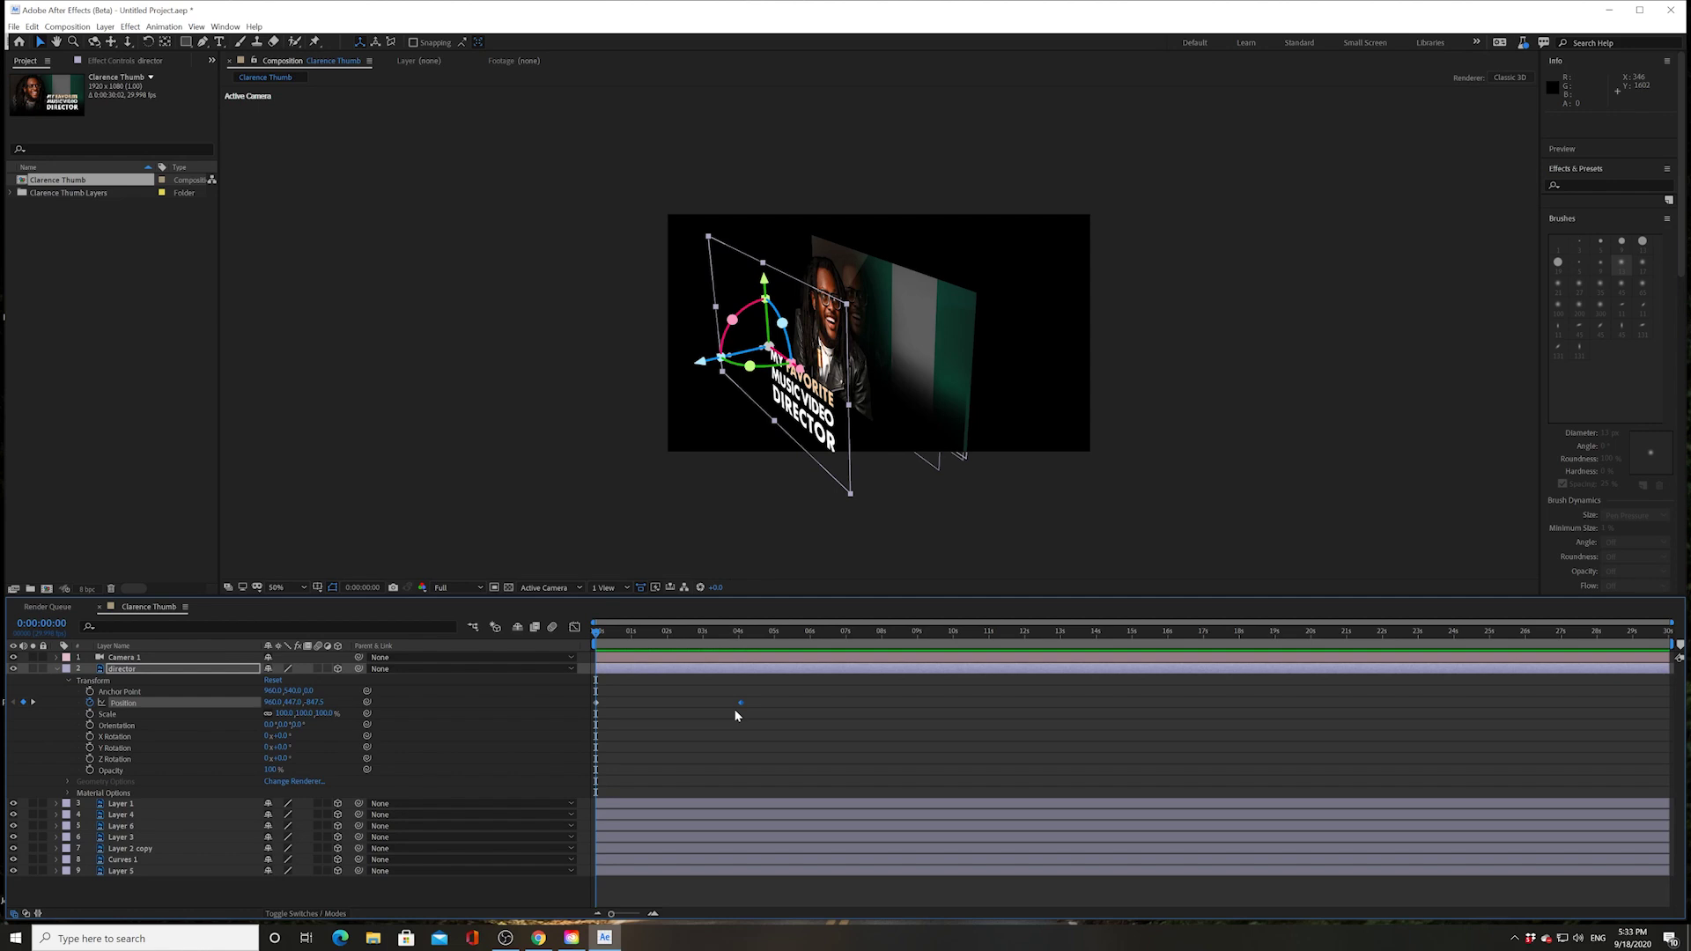
- Orbit Camera 1 back round to a near head-on view of the thumbnail
key(c)
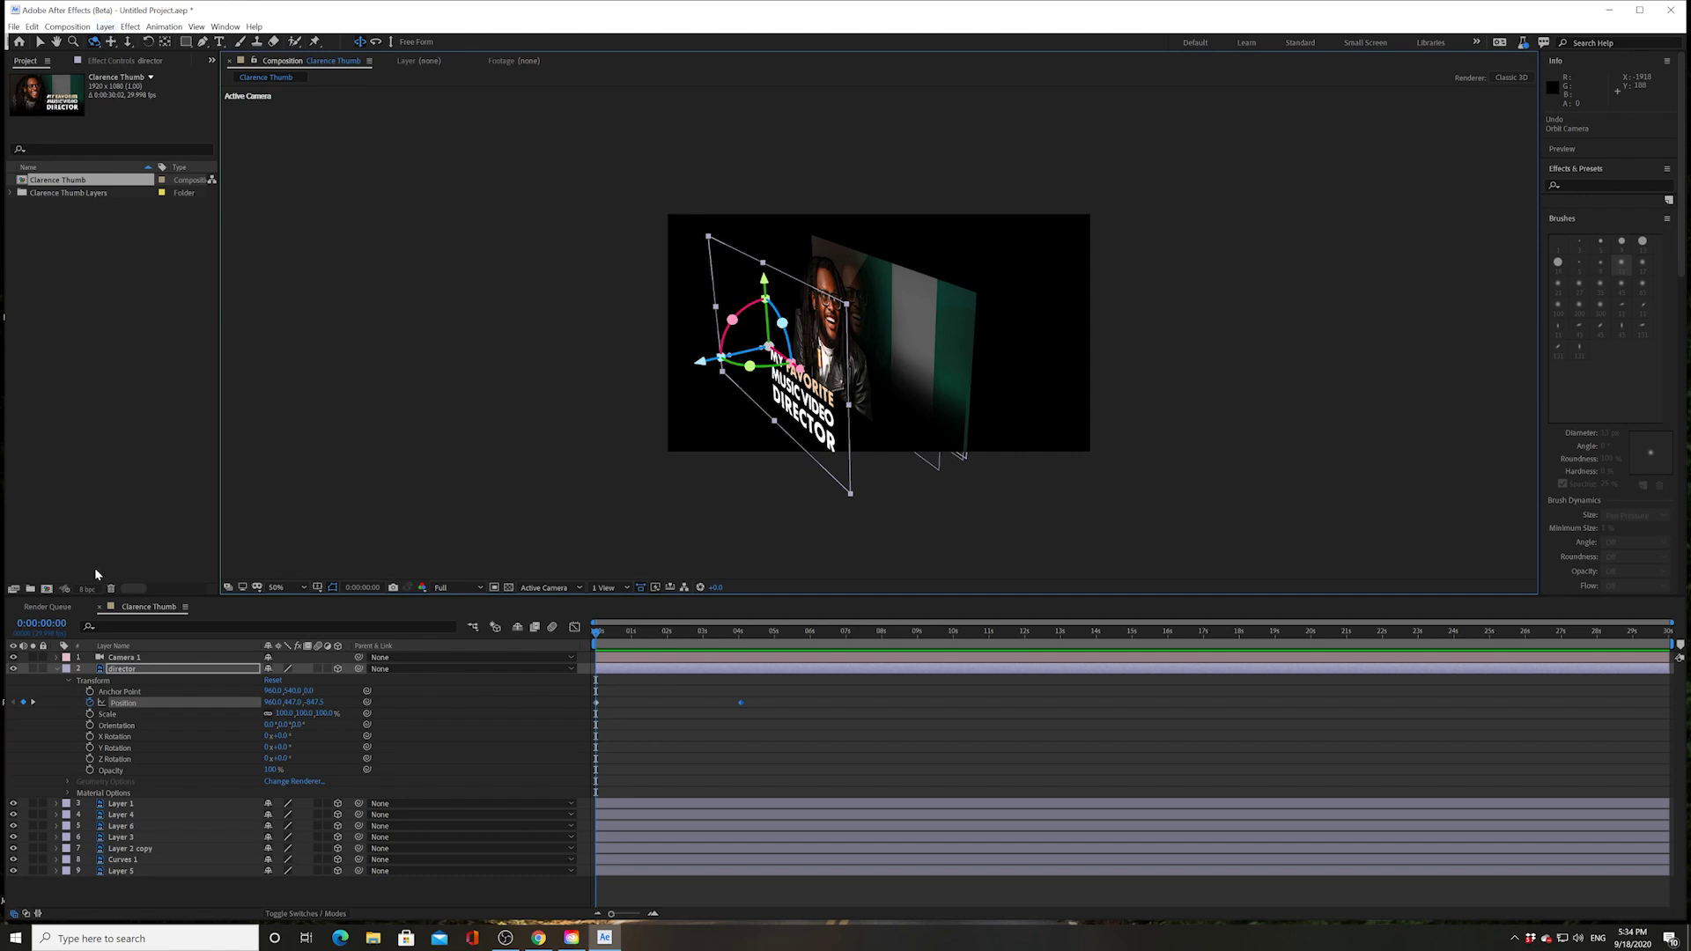
drag(845, 334, 944, 309)
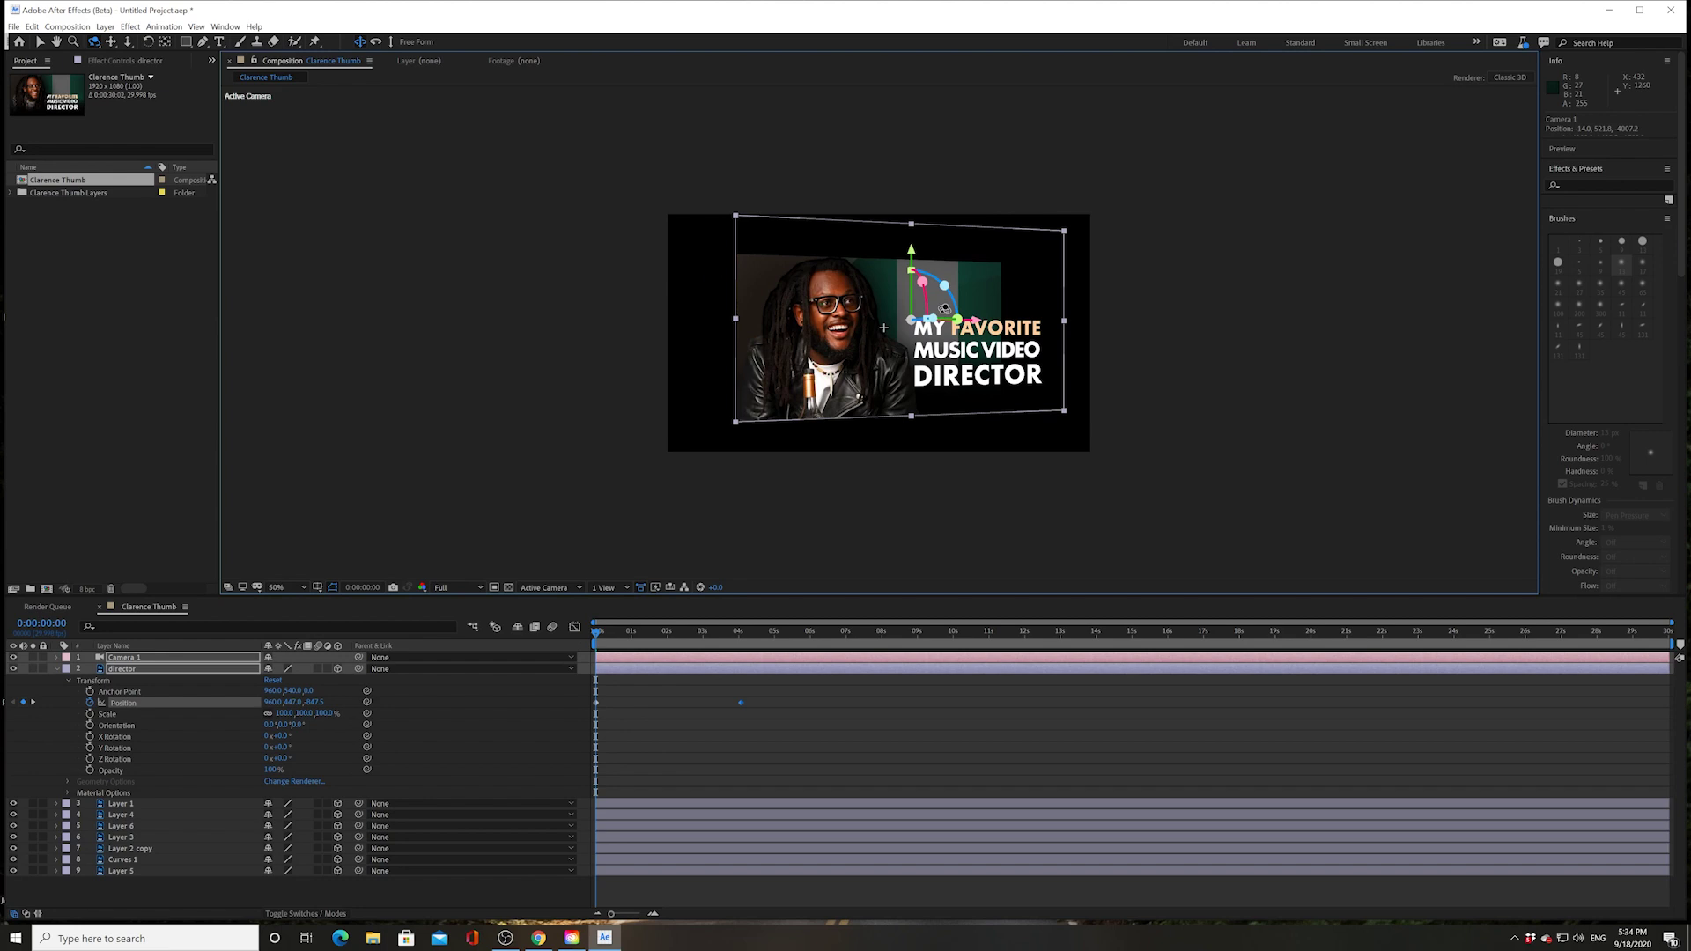
mouse_move(945, 308)
mouse_down()
mouse_move(864, 332)
mouse_move(1003, 313)
mouse_move(867, 325)
mouse_move(925, 313)
mouse_up()
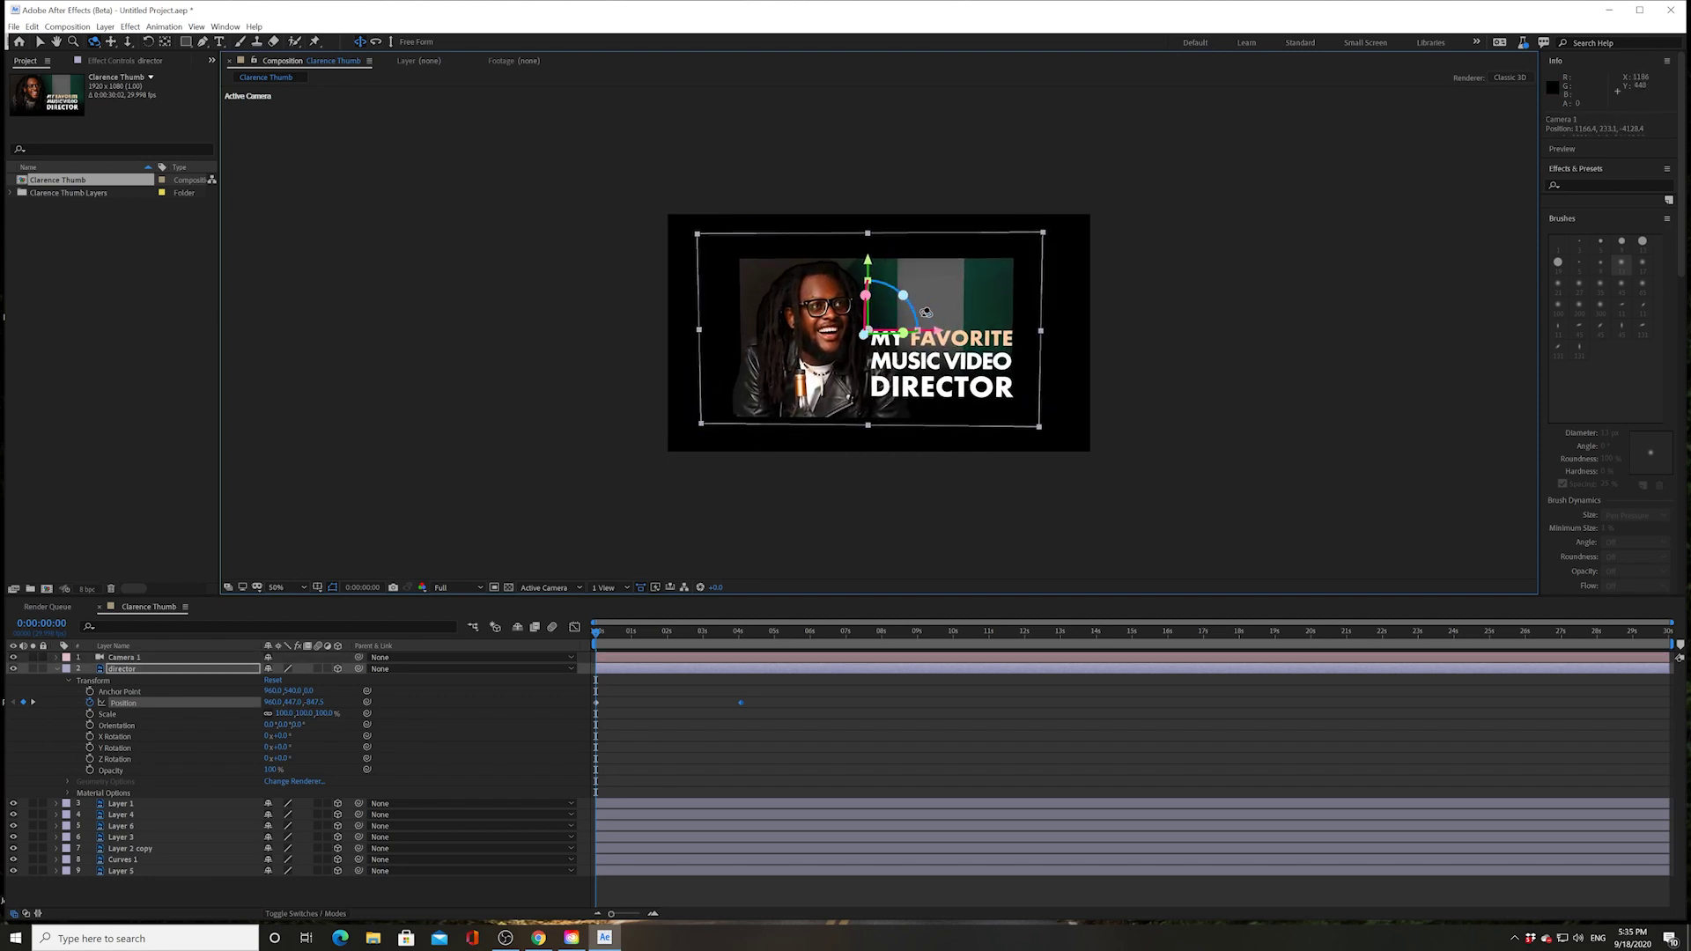
- With the camera angled to the side, drag the director text layer back along Z to -973.5
click(135, 657)
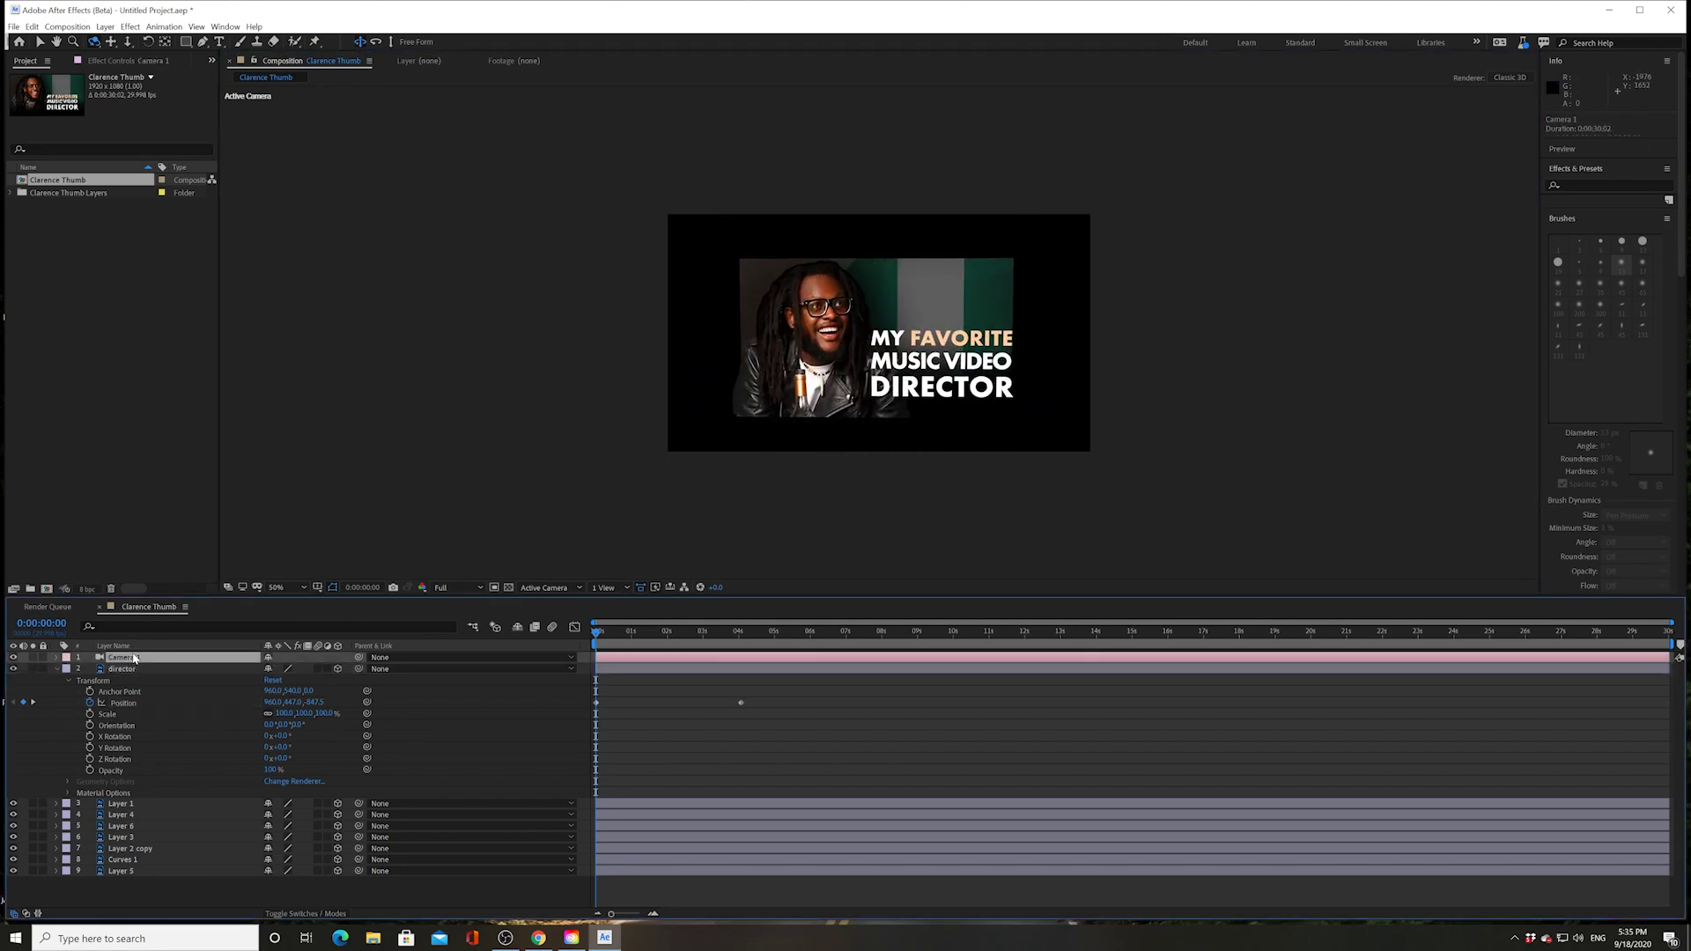
click(123, 669)
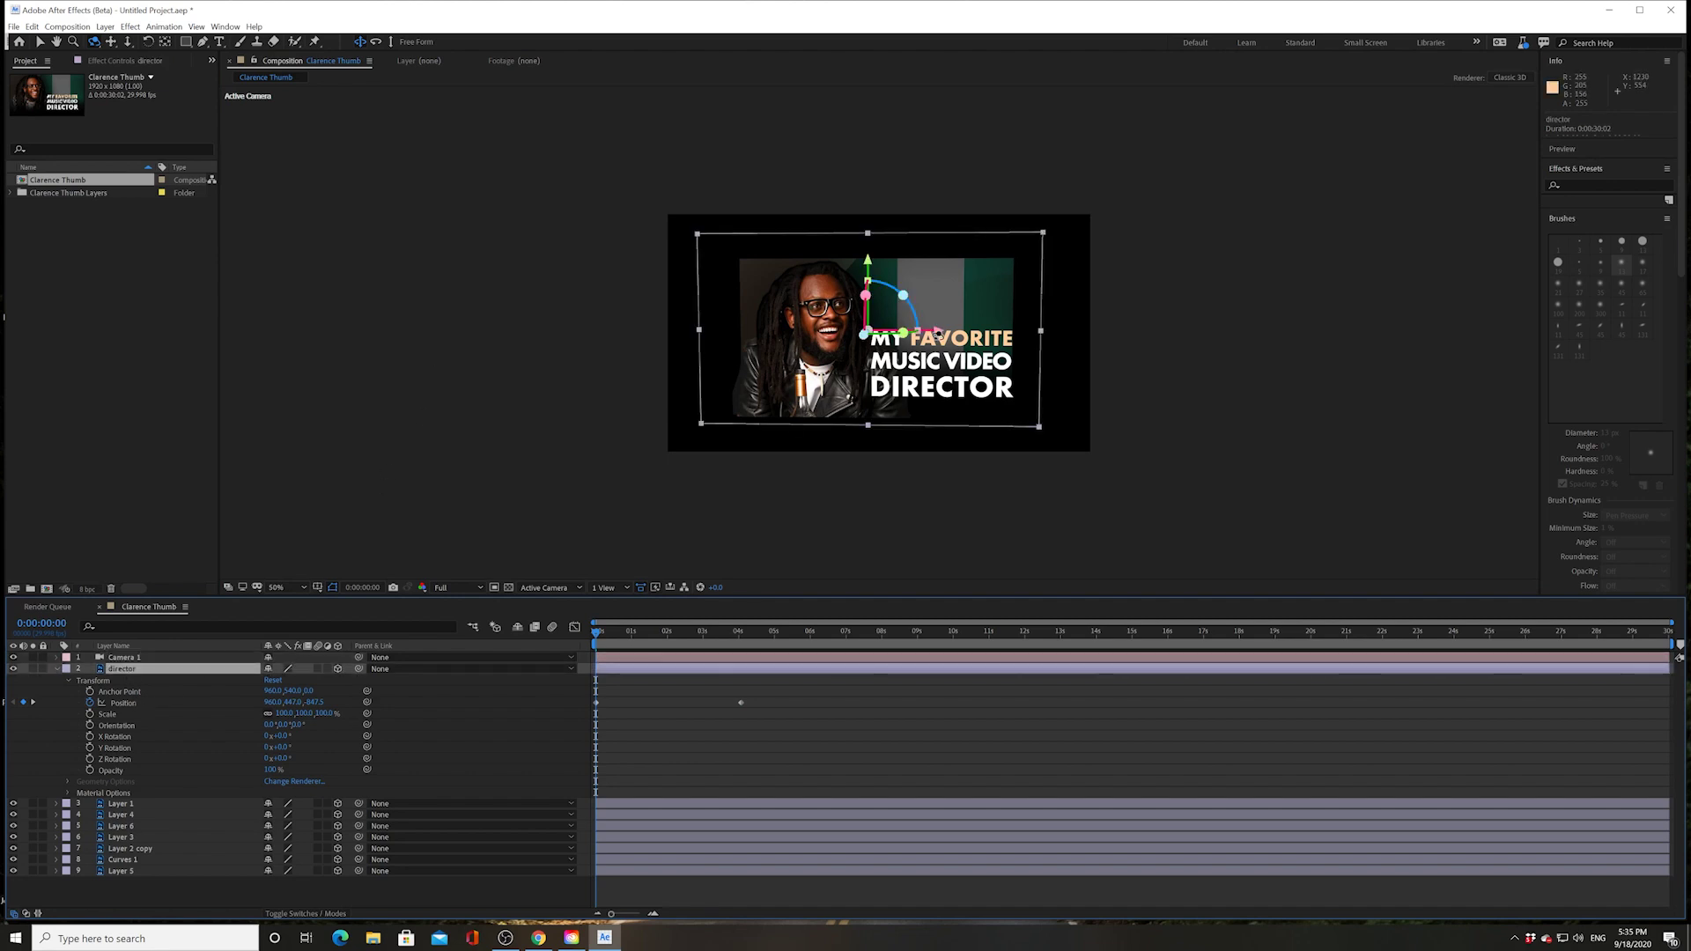
drag(938, 333, 939, 339)
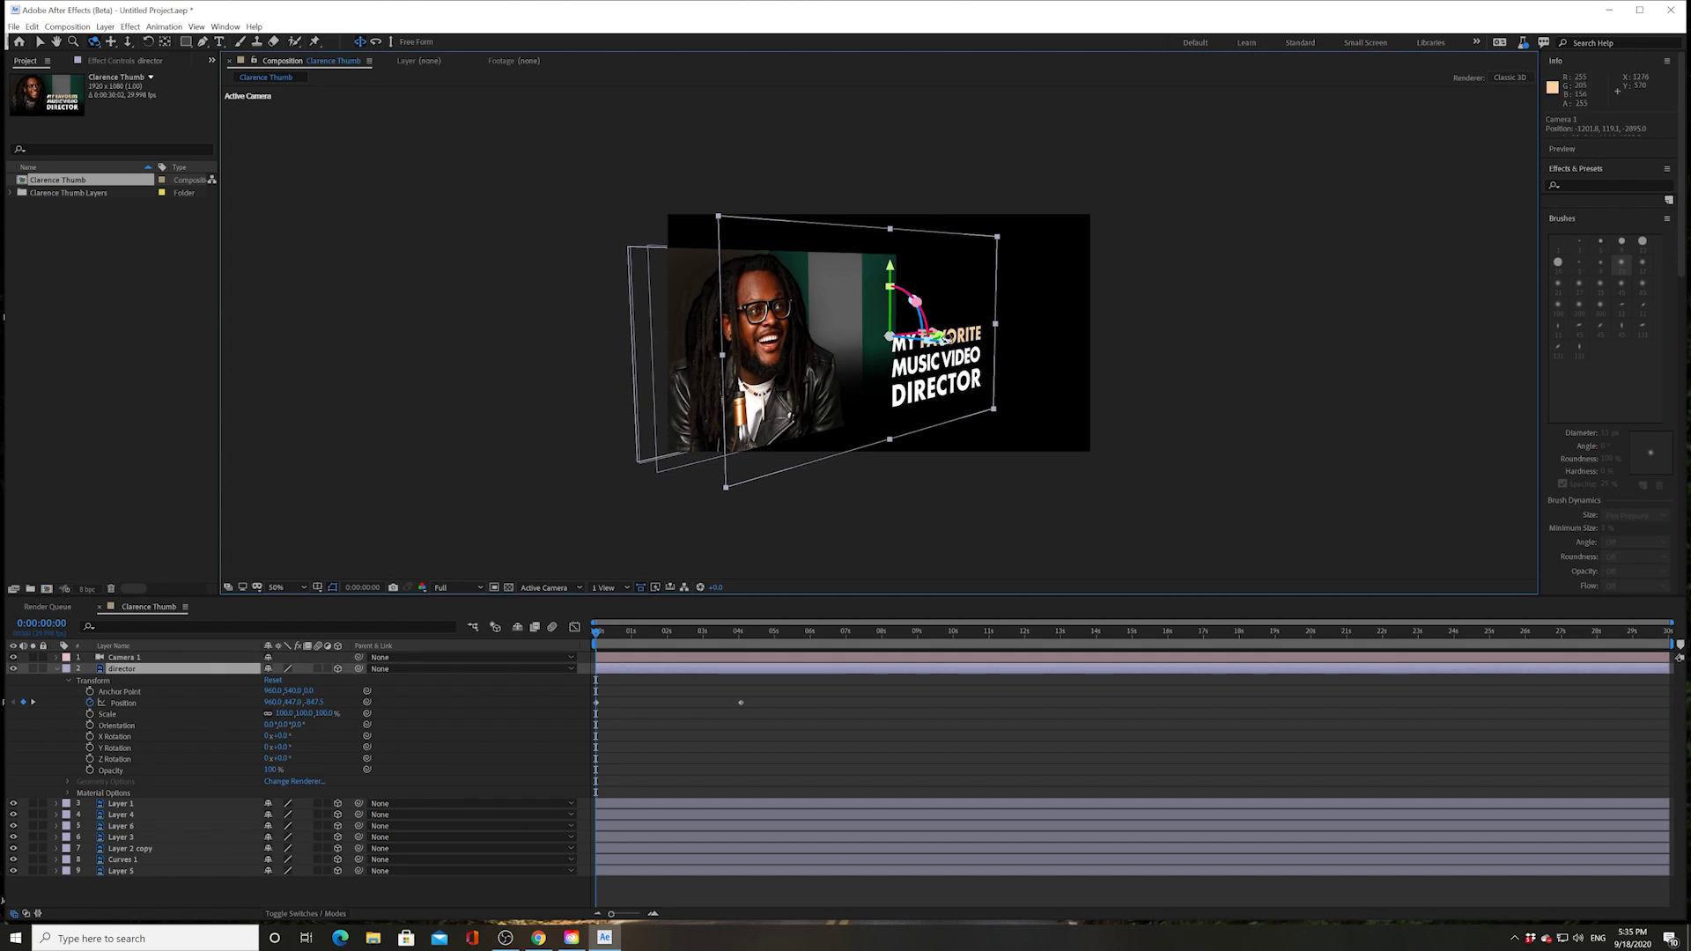
click(42, 41)
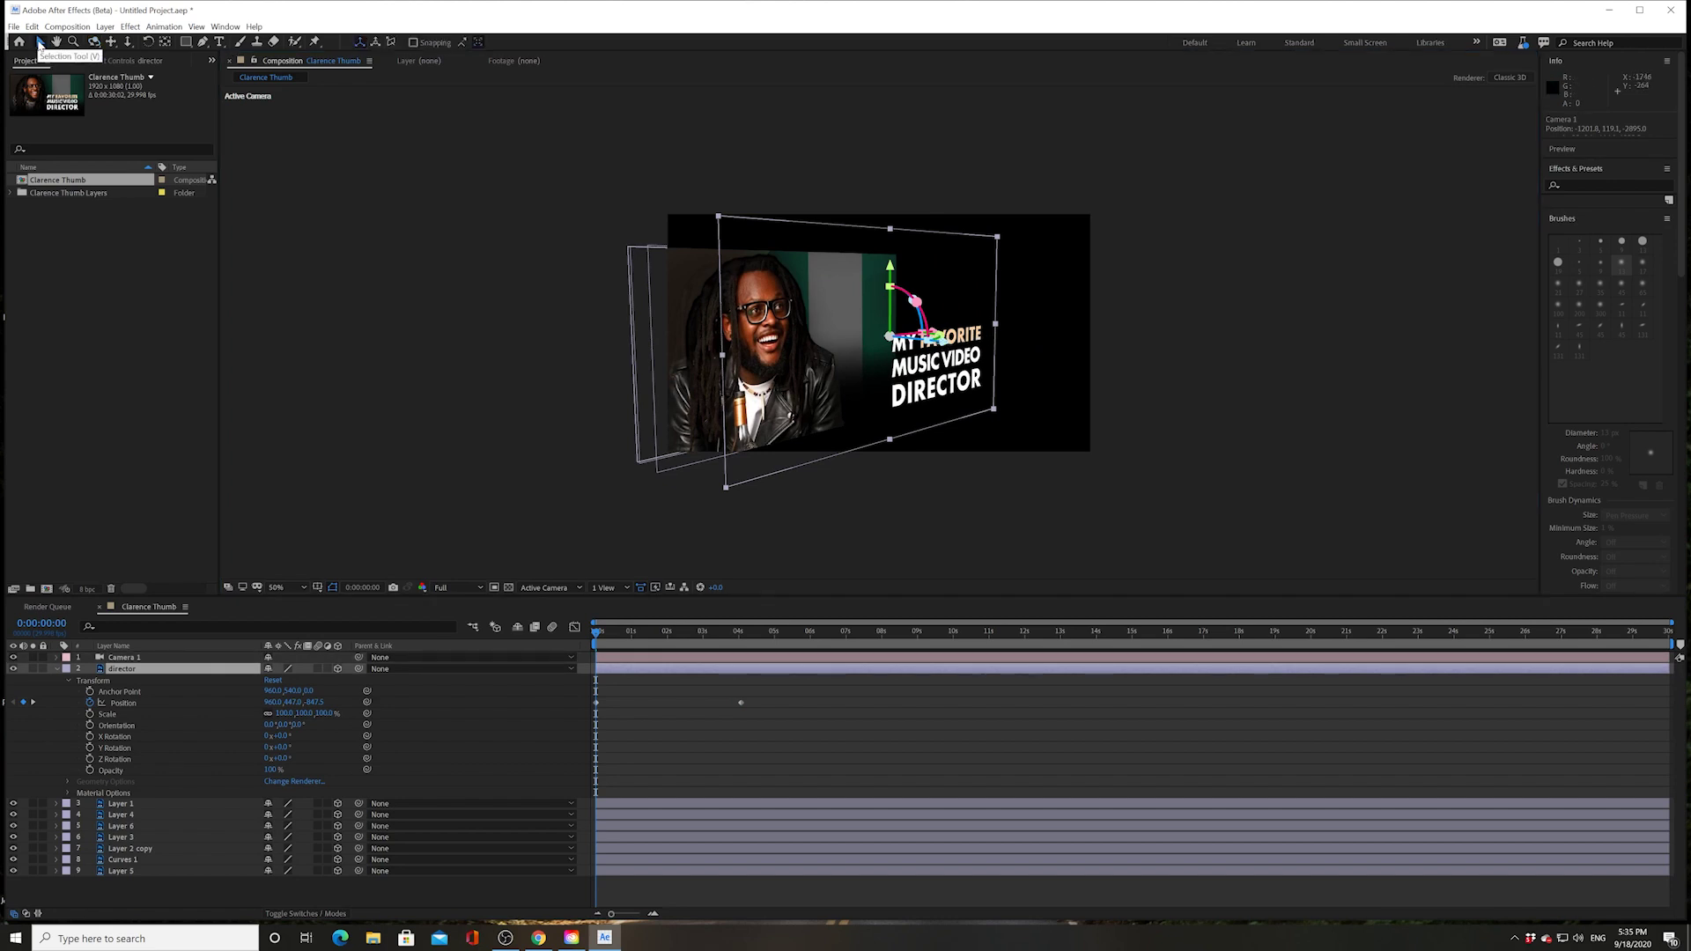
mouse_move(947, 347)
mouse_down()
mouse_move(859, 352)
mouse_move(1052, 361)
mouse_move(968, 372)
mouse_up()
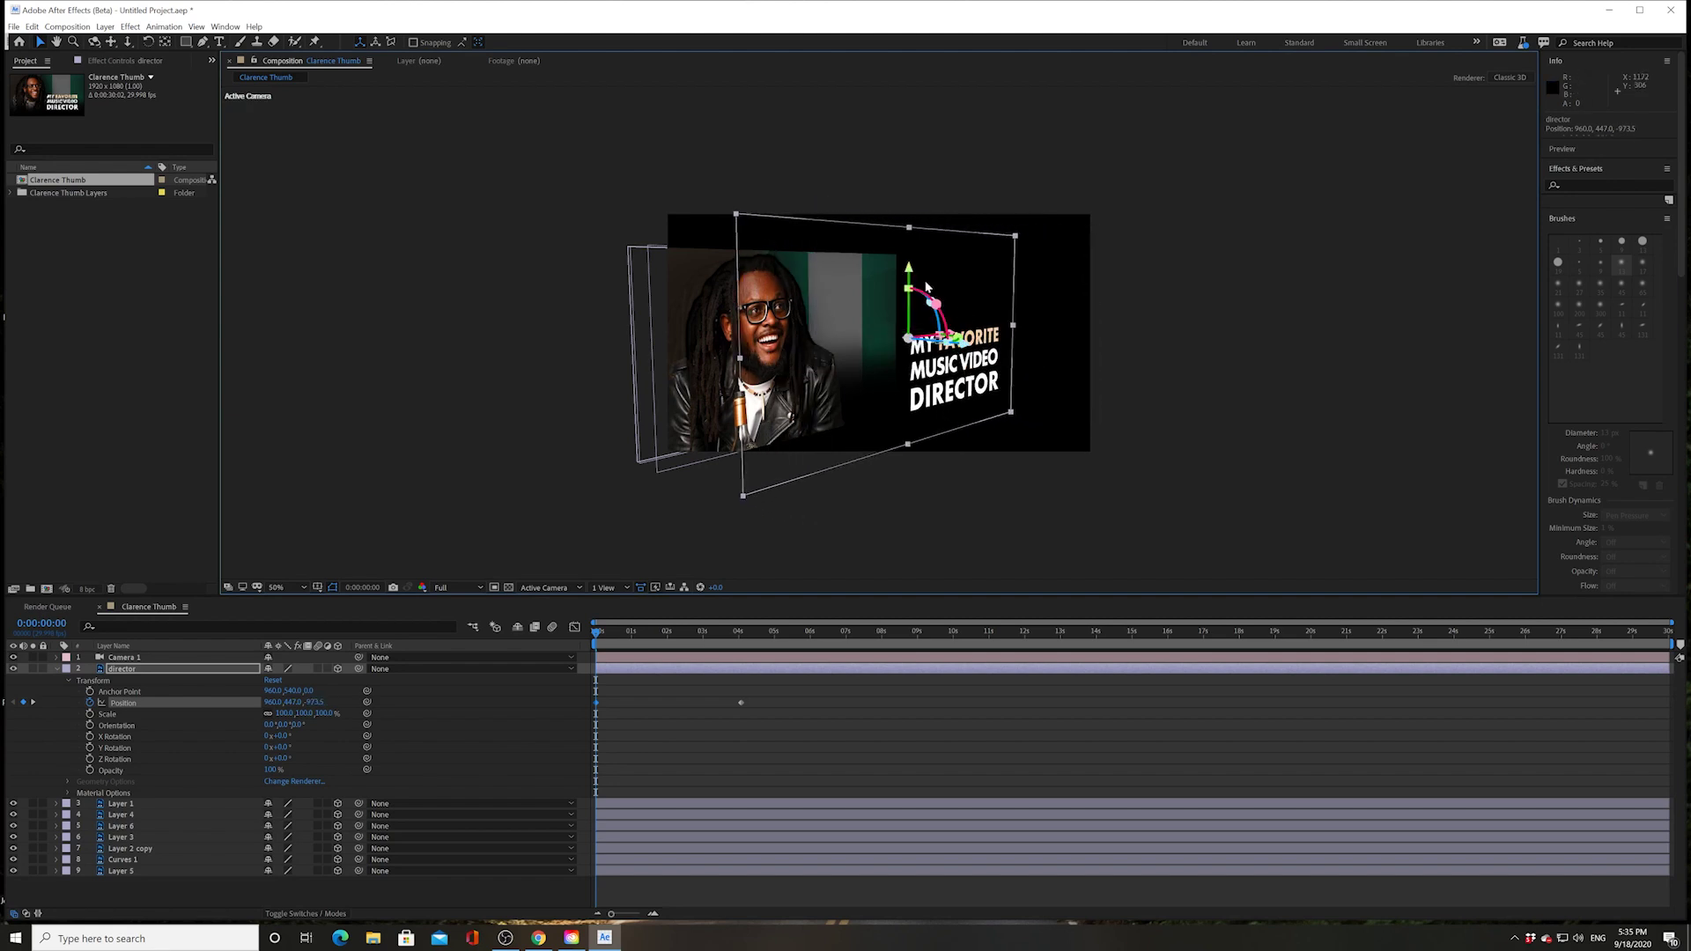